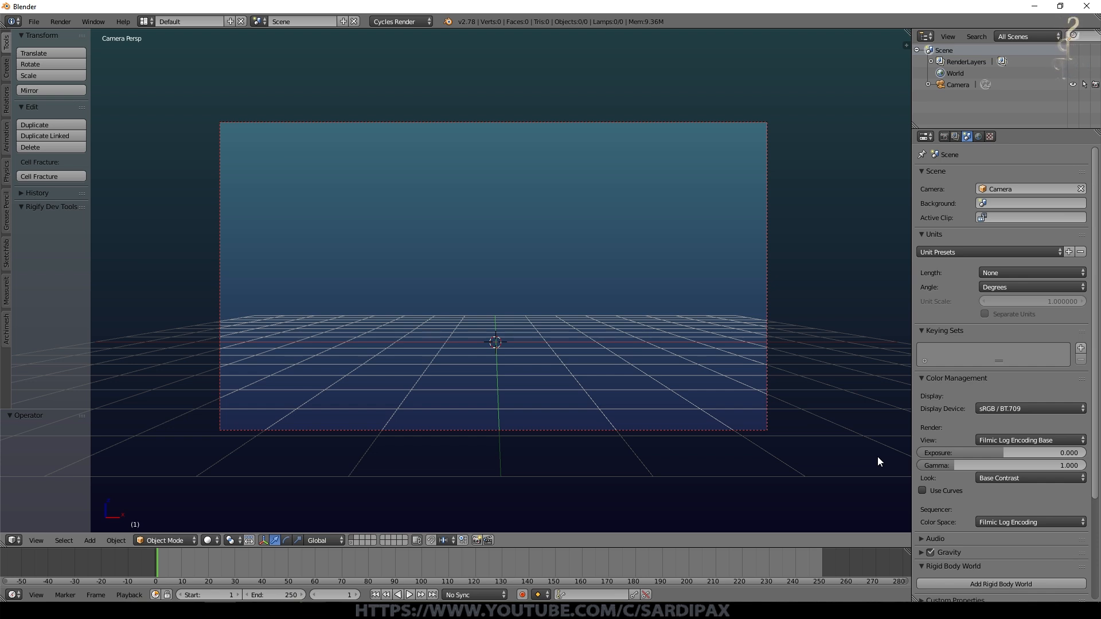
Step: Add a UV sphere at the origin and make it smooth with level 2 subdivision and smooth shading
key(shift+a)
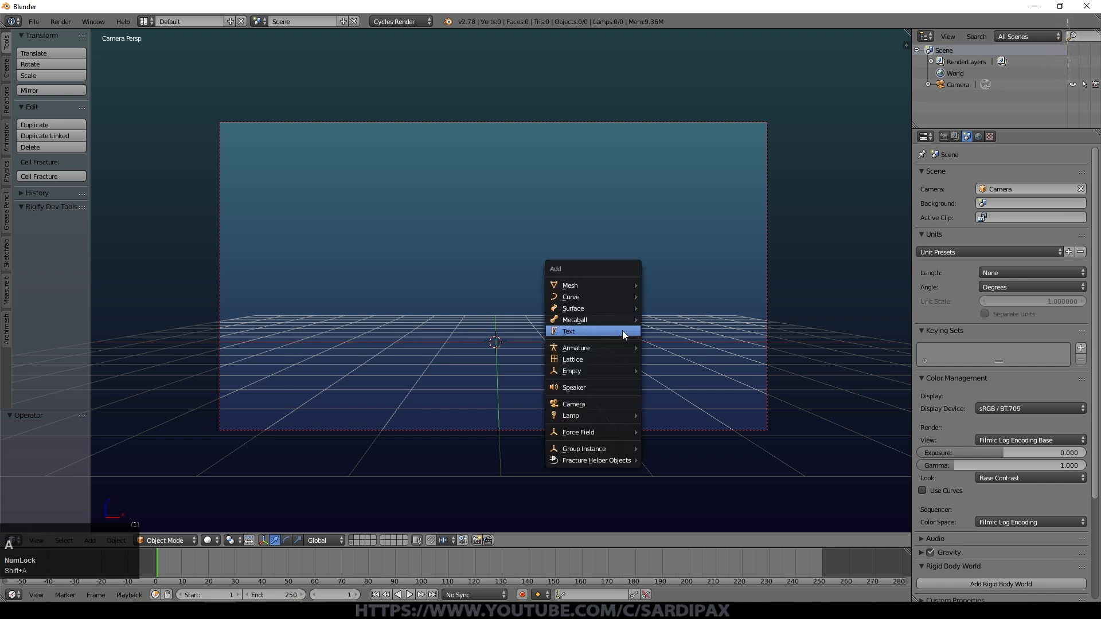
mouse_move(595, 287)
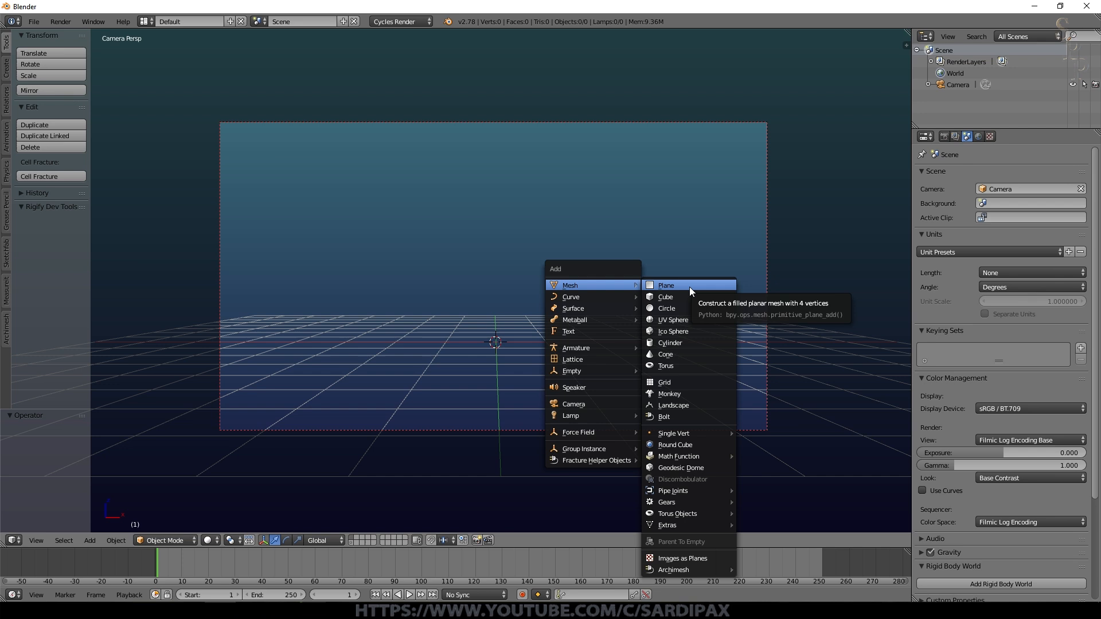
click(689, 319)
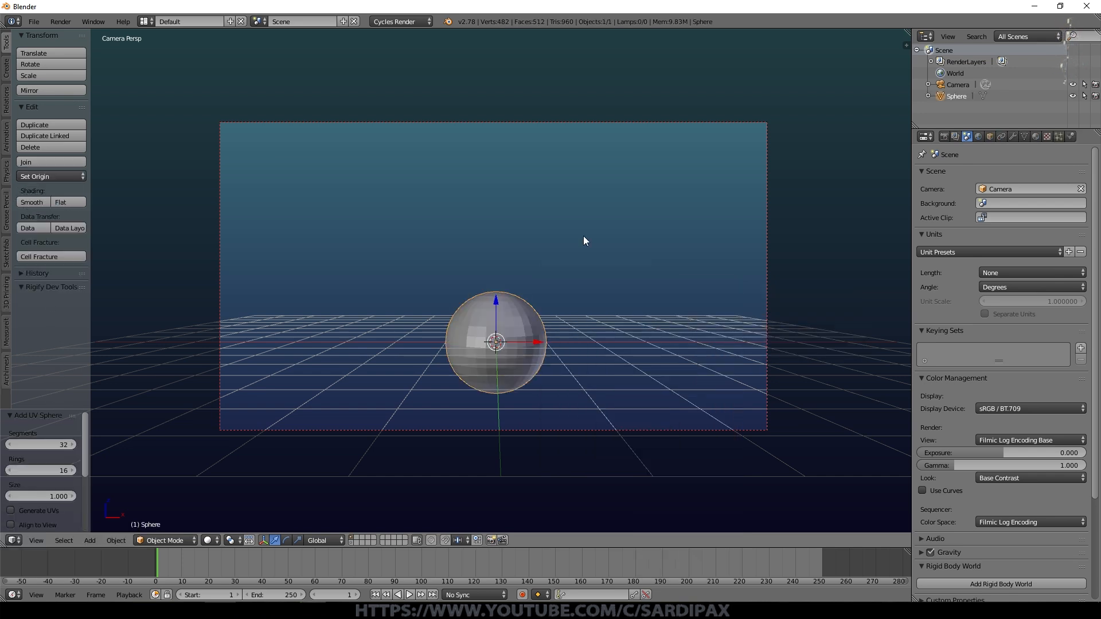
key(ctrl+2)
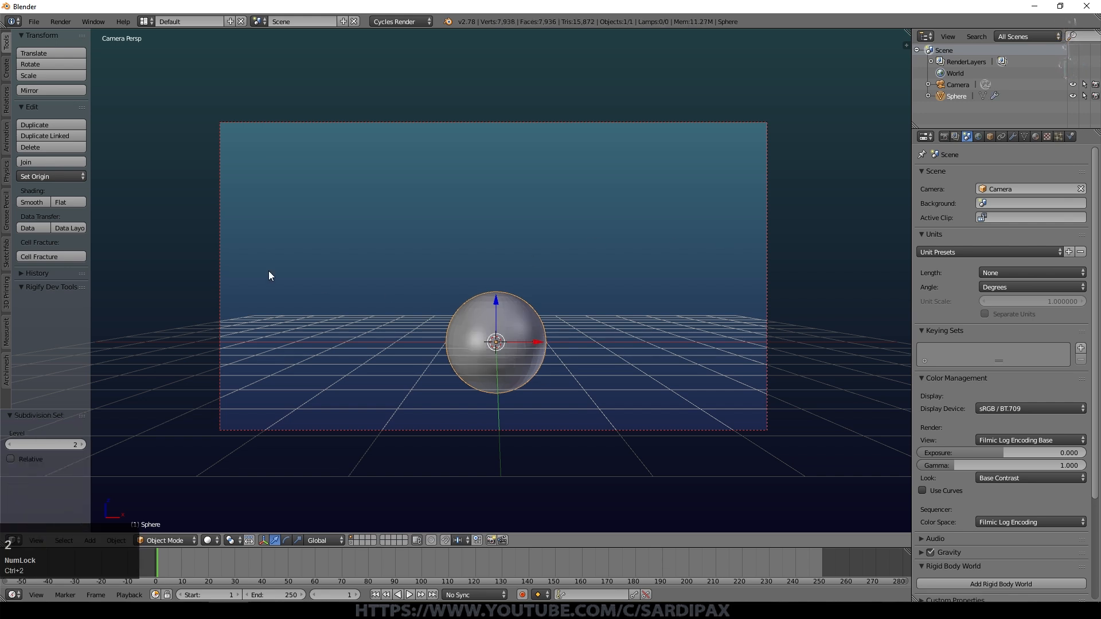
click(32, 202)
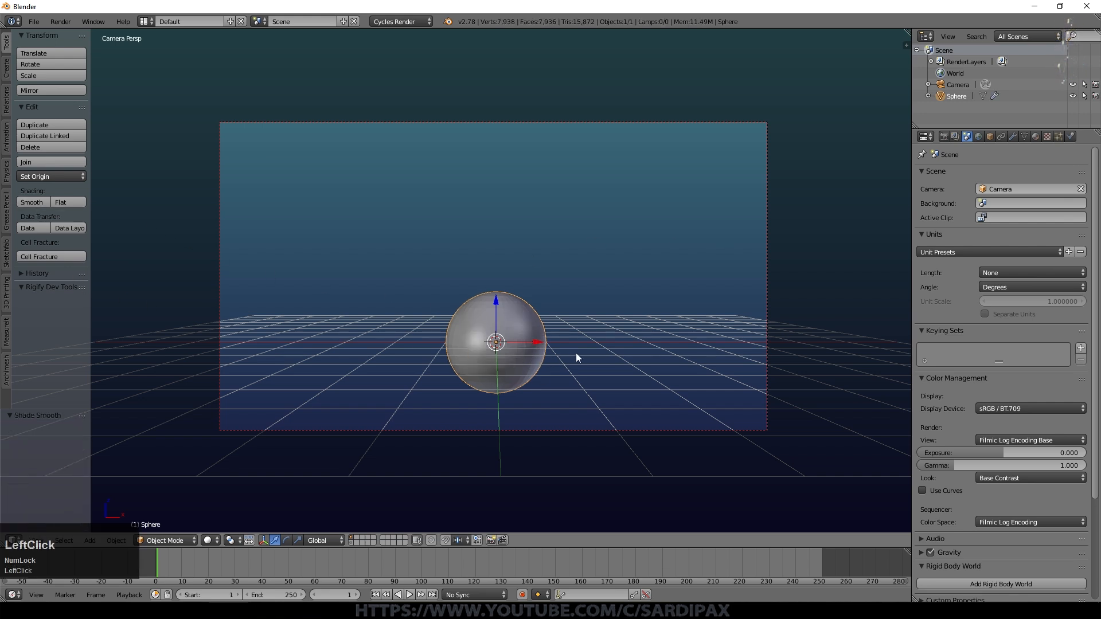
Step: Add a Sun lamp and, in the front view, place it well above the sphere on its right side
key(KP_1)
scroll(575, 357, up, 8)
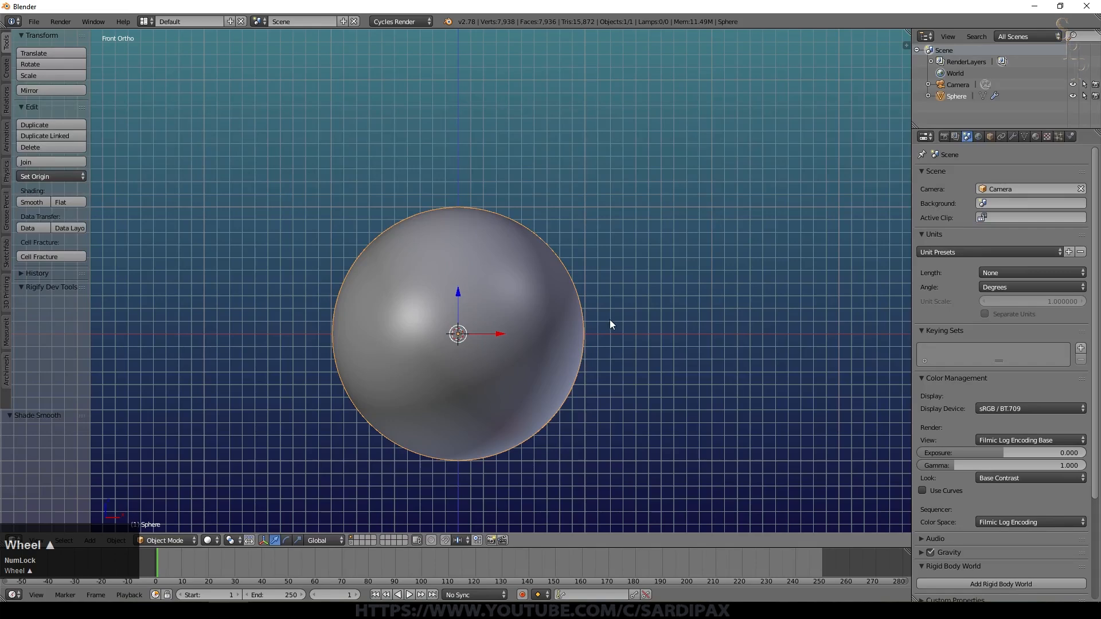
scroll(700, 235, down, 5)
key(shift+a)
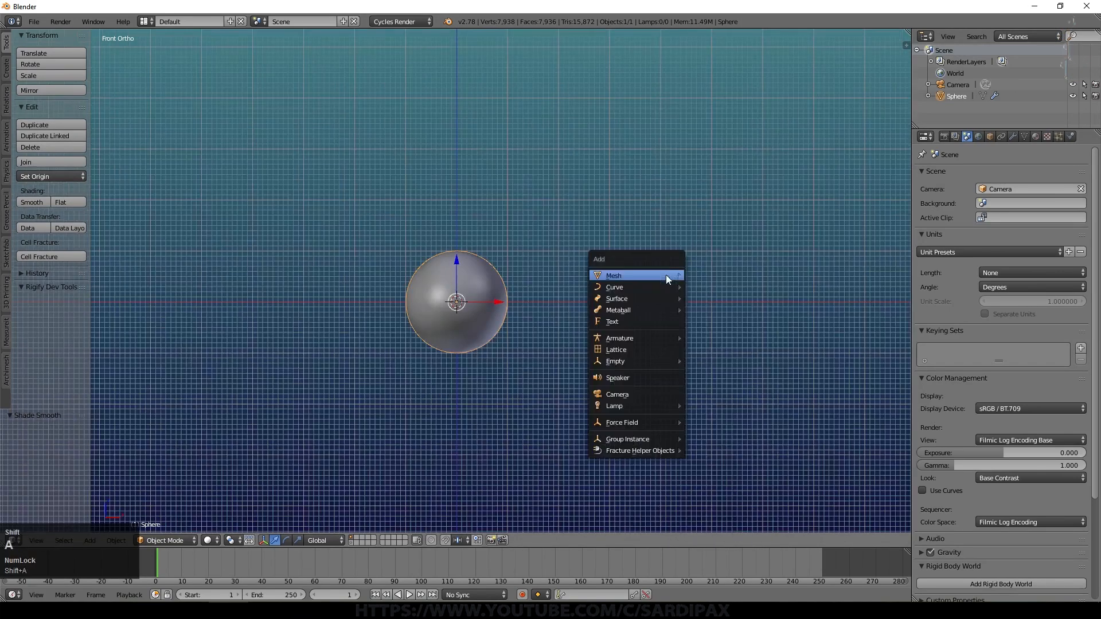
click(665, 406)
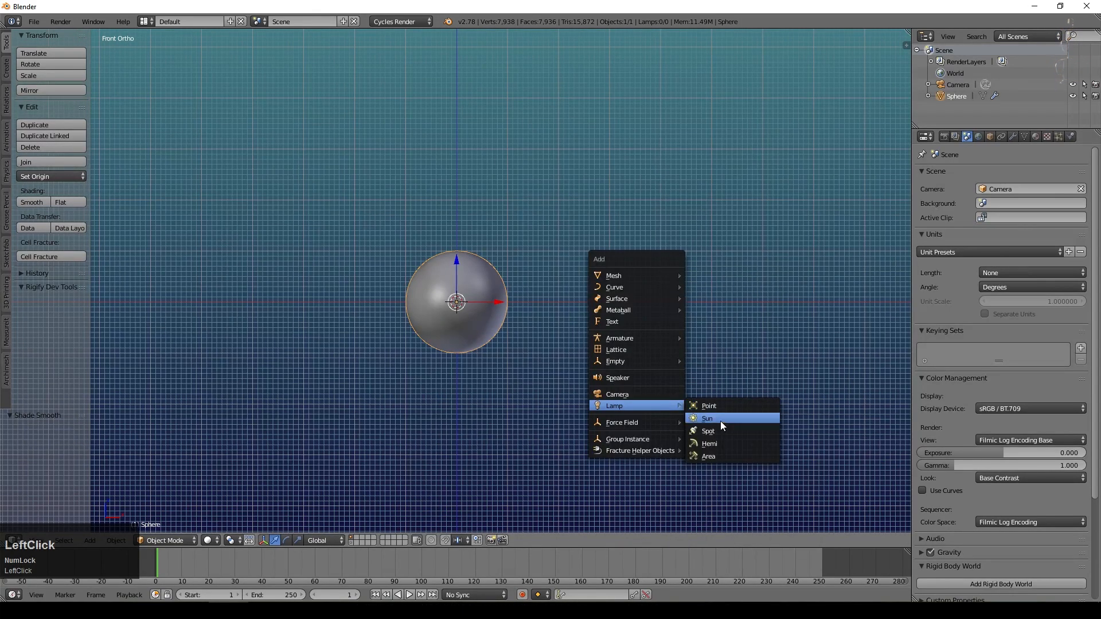
click(720, 421)
key(g)
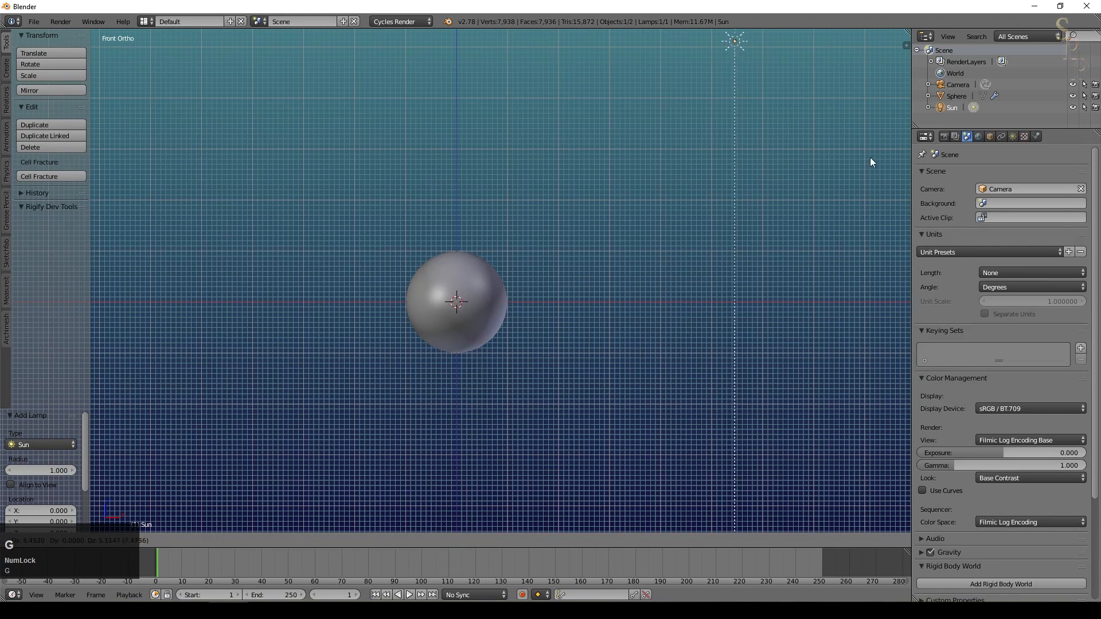
click(869, 157)
Step: Tilt the sun lamp toward the sphere, and turn it about -41.4° around the global Z axis
key(r)
click(559, 367)
middle_drag(614, 248, 792, 298)
key(r)
key(z)
click(559, 338)
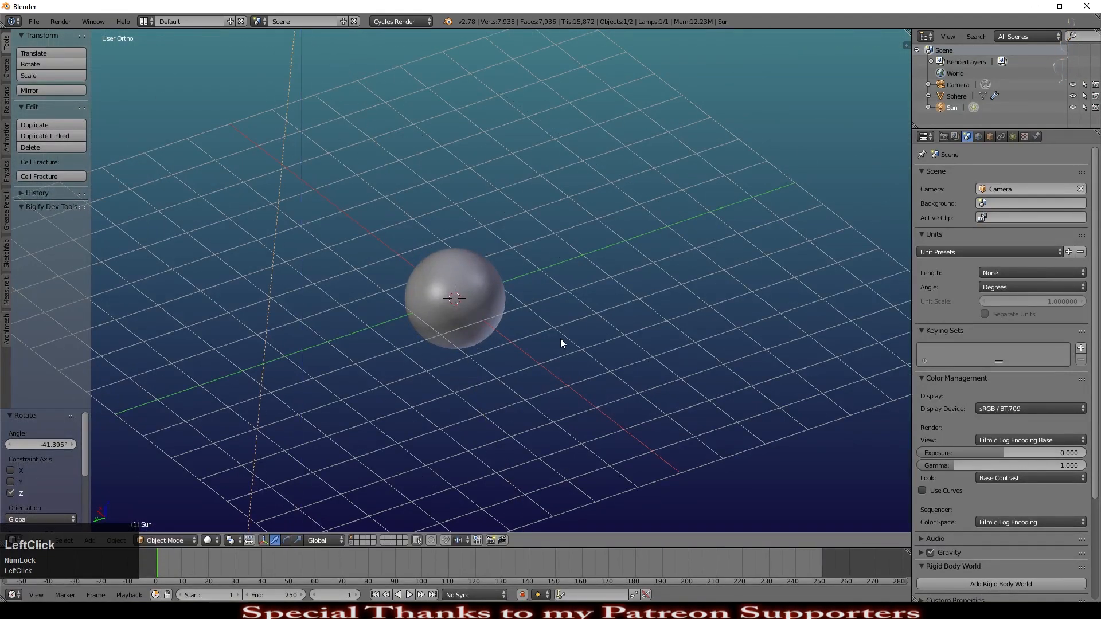
Step: Place the sphere close to the world origin in the front view and scale it up by about 3.355
key(KP_0)
right_click(538, 332)
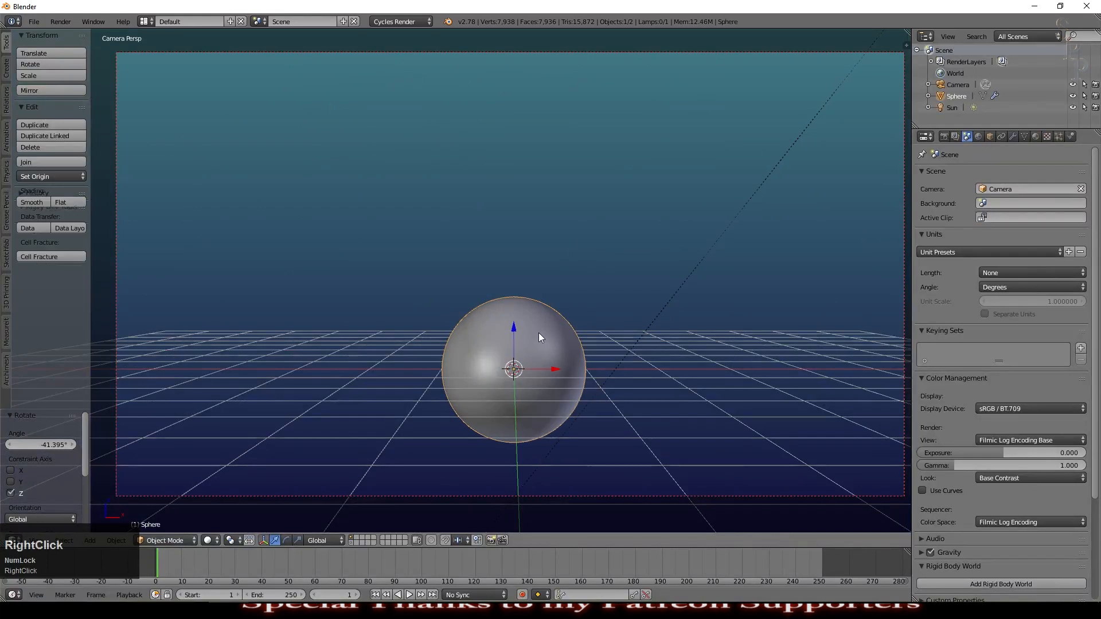
key(g)
click(545, 220)
key(KP_1)
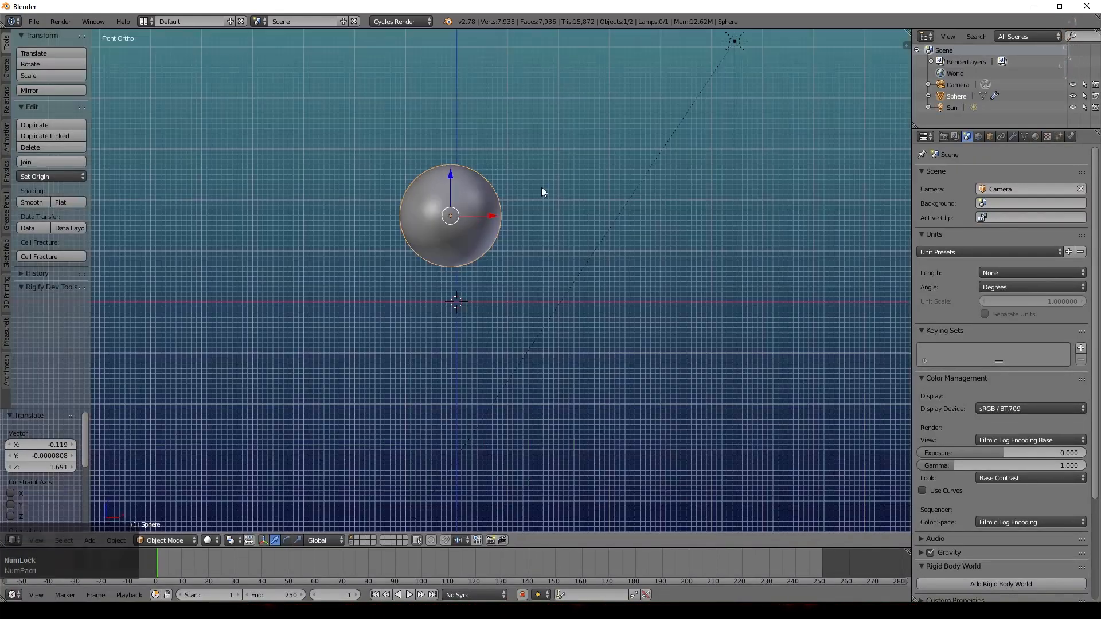
key(g)
click(553, 266)
key(s)
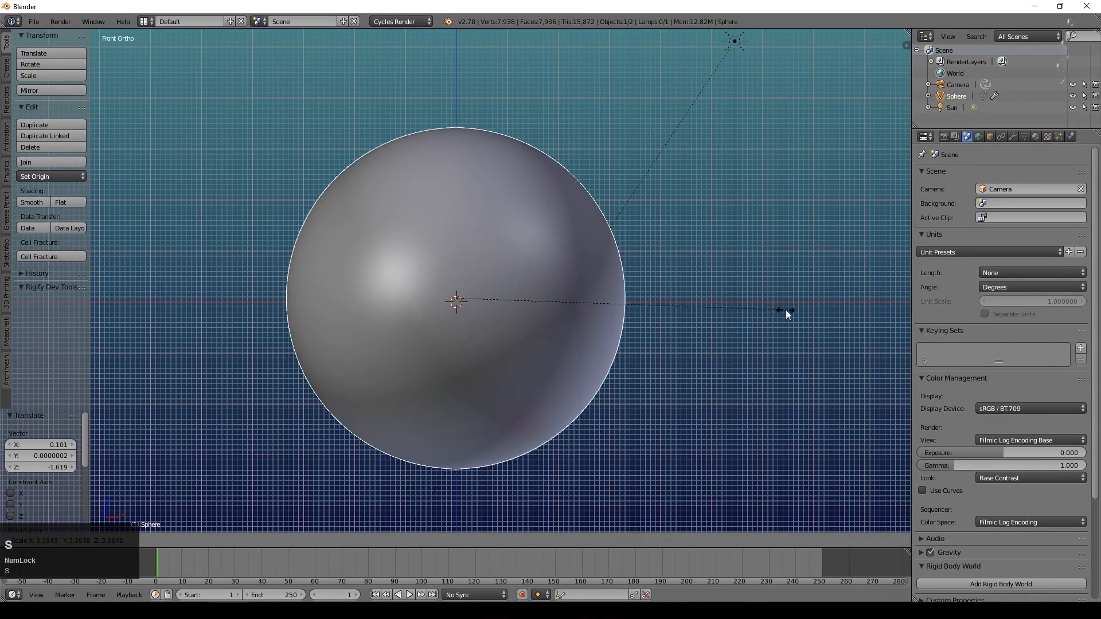
click(641, 221)
click(564, 505)
Step: Use a Sky Texture as the world background color and show the viewport in Rendered shading
click(978, 137)
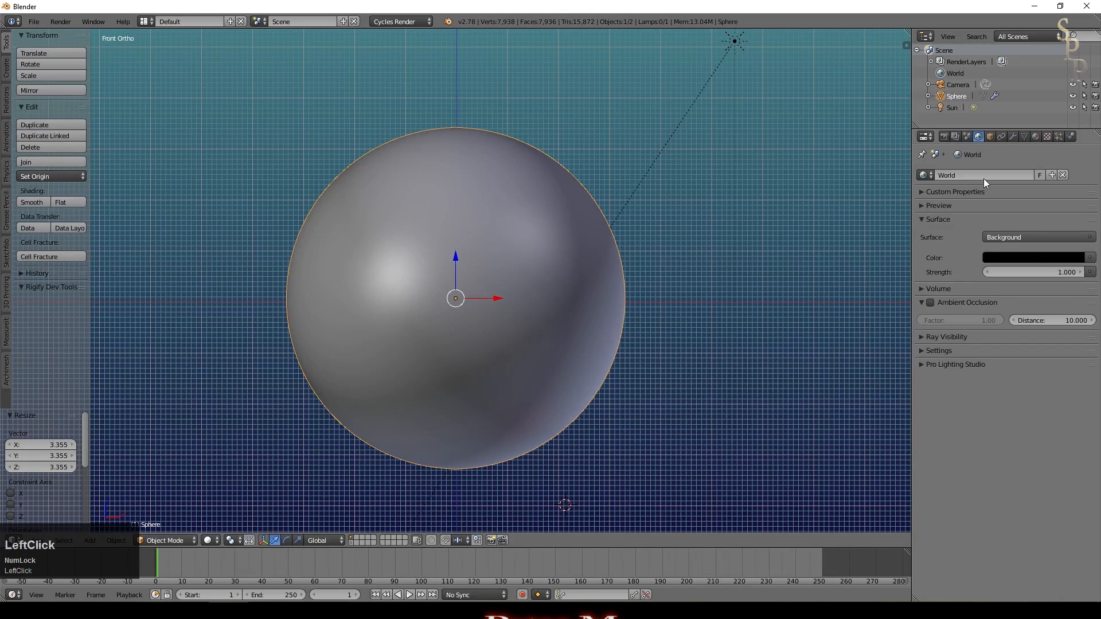
click(1089, 257)
click(857, 220)
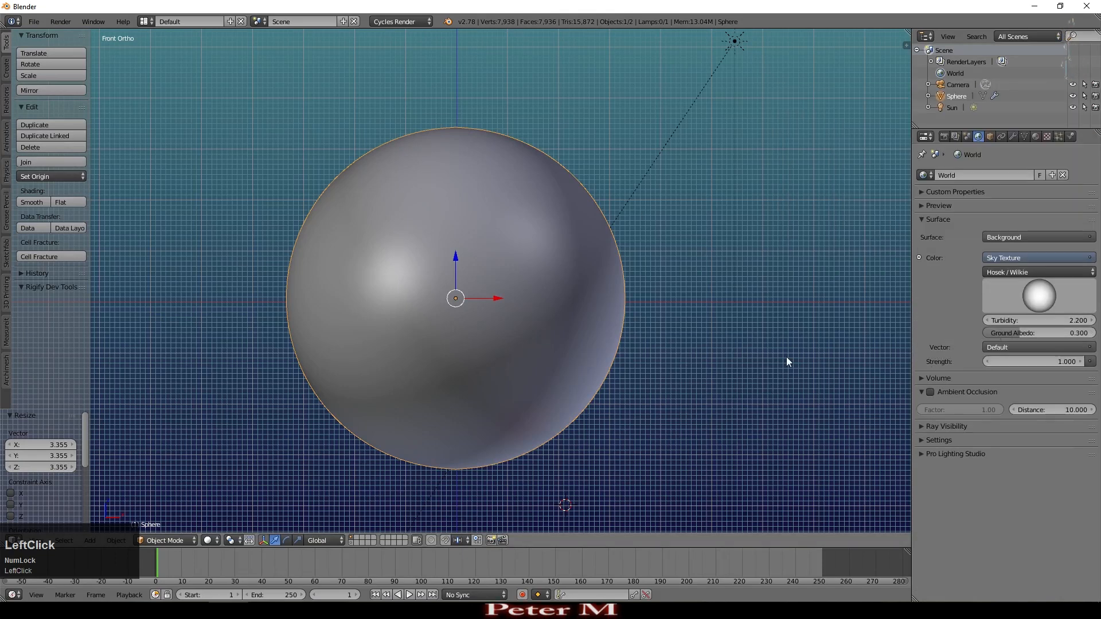
click(208, 540)
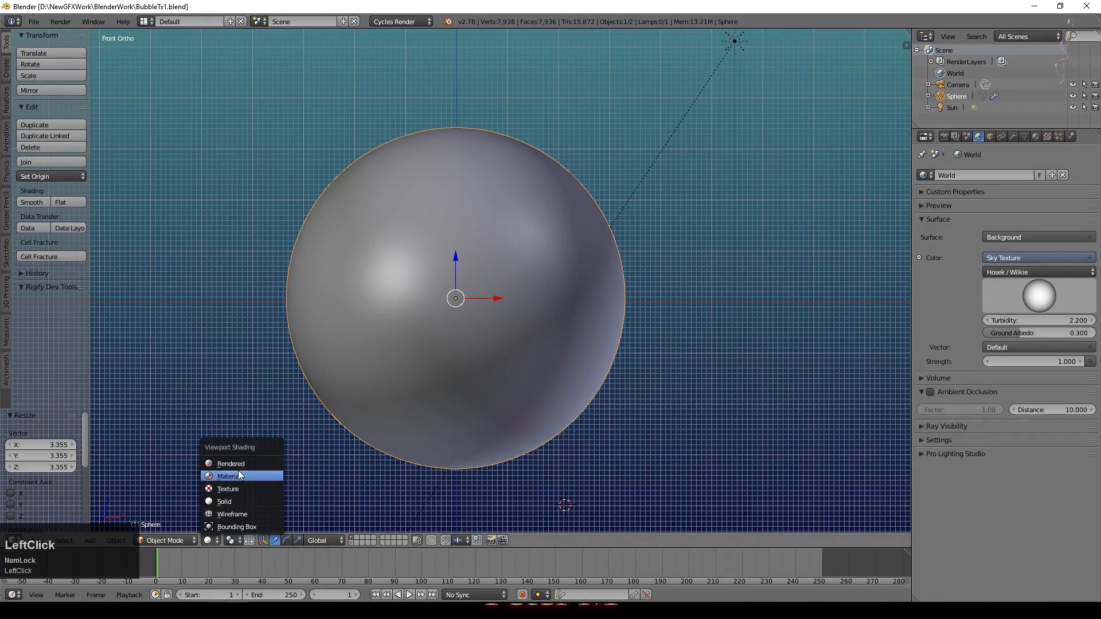
click(238, 462)
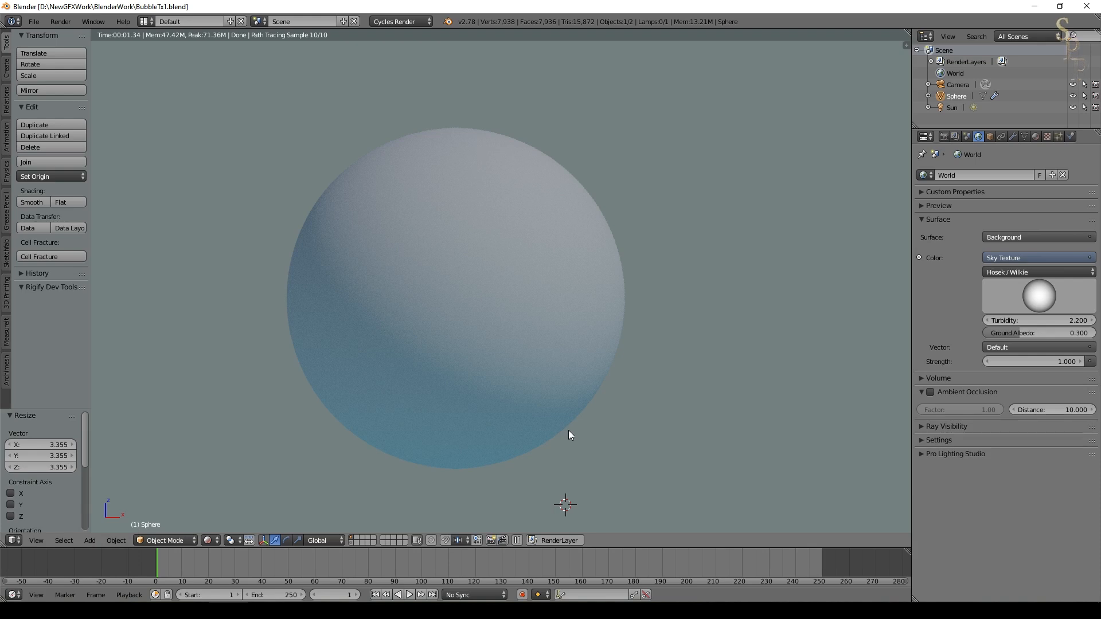
Step: Split the 3D view horizontally and turn the upper area into a Node Editor
drag(908, 32, 894, 299)
scroll(688, 375, down, 1)
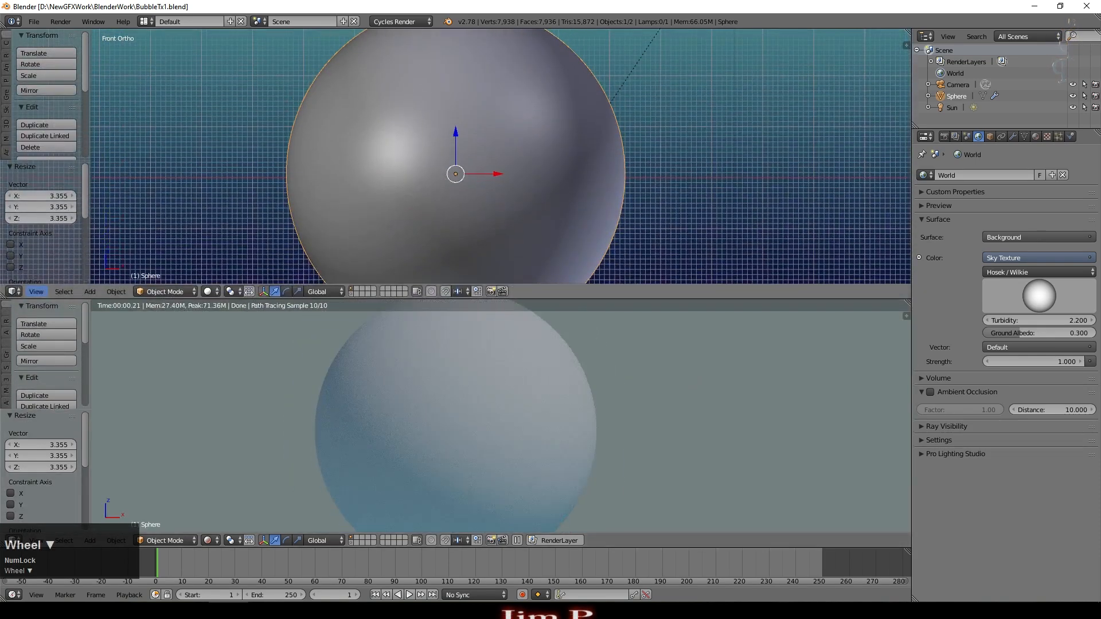
click(14, 292)
click(38, 152)
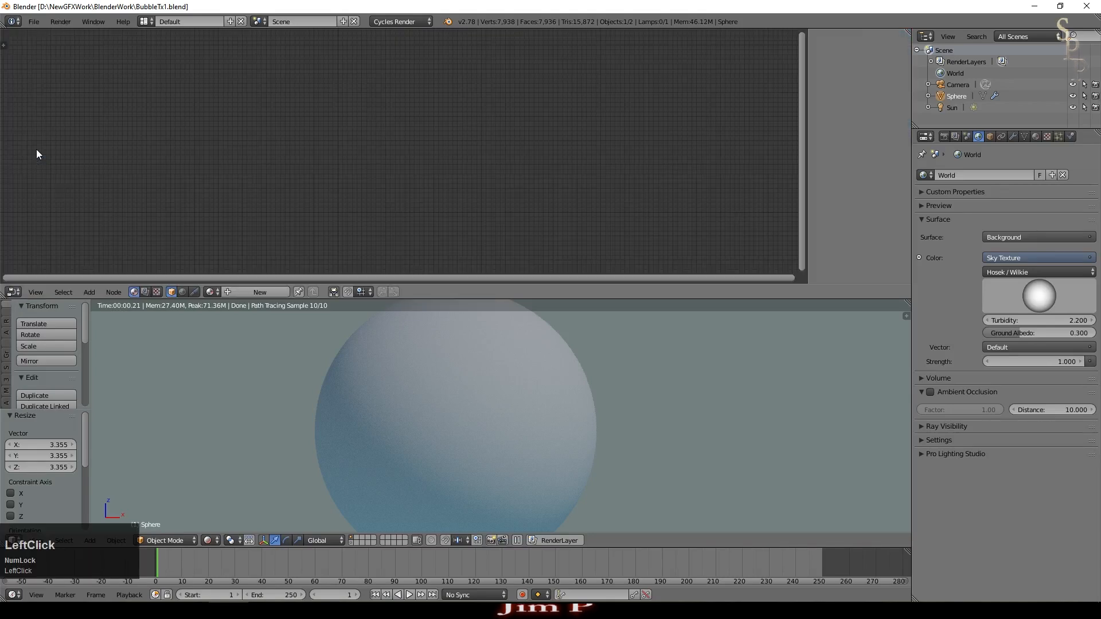
Step: Create a new material for the sphere and delete its default Diffuse BSDF node
click(1035, 136)
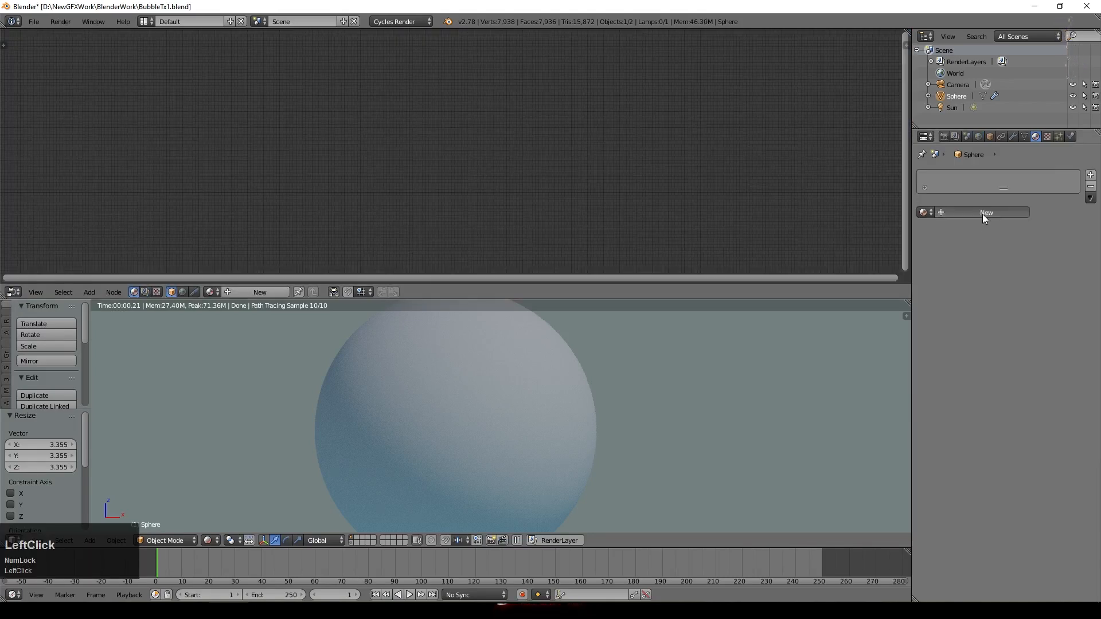
click(982, 215)
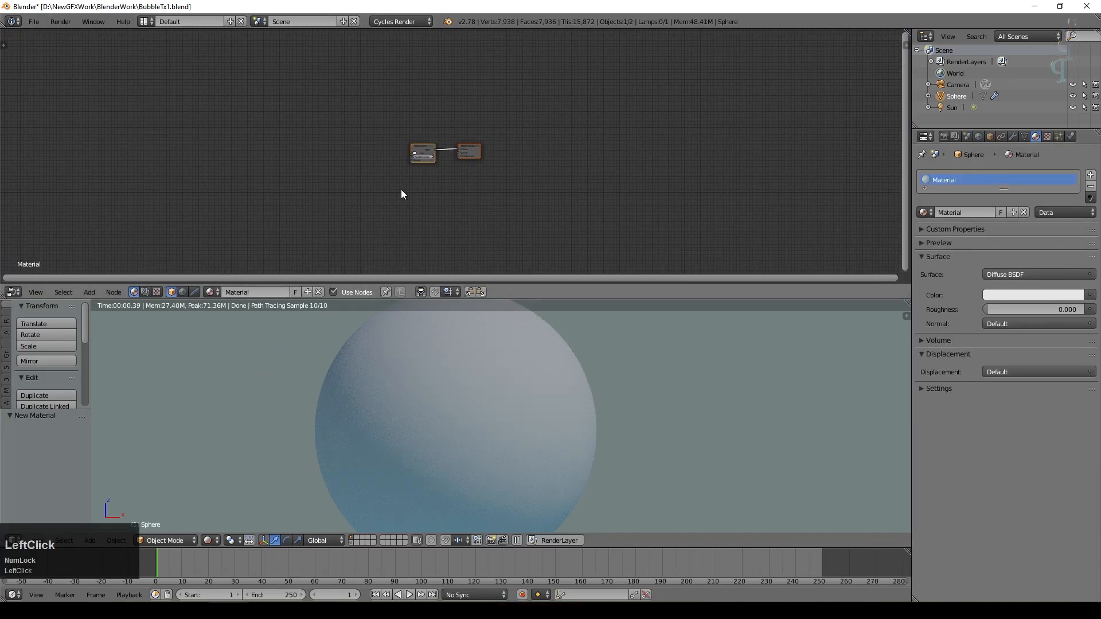
scroll(530, 167, up, 8)
click(282, 131)
key(Delete)
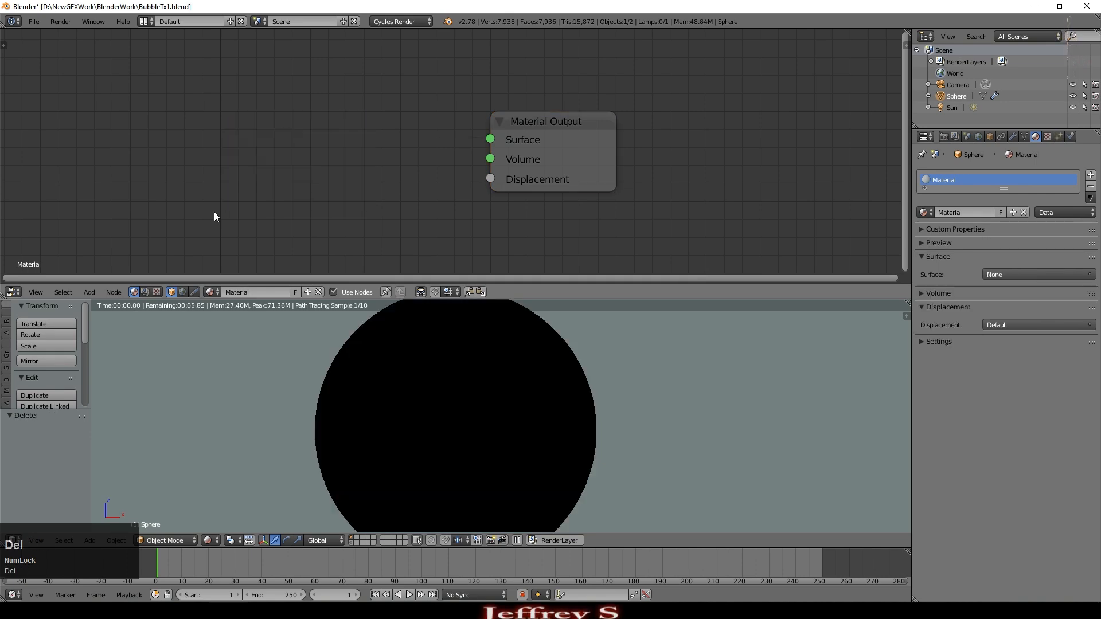
Step: Add a Glossy BSDF node to the material and set its distribution to Ashikhmin-Shirley
click(90, 292)
mouse_move(143, 245)
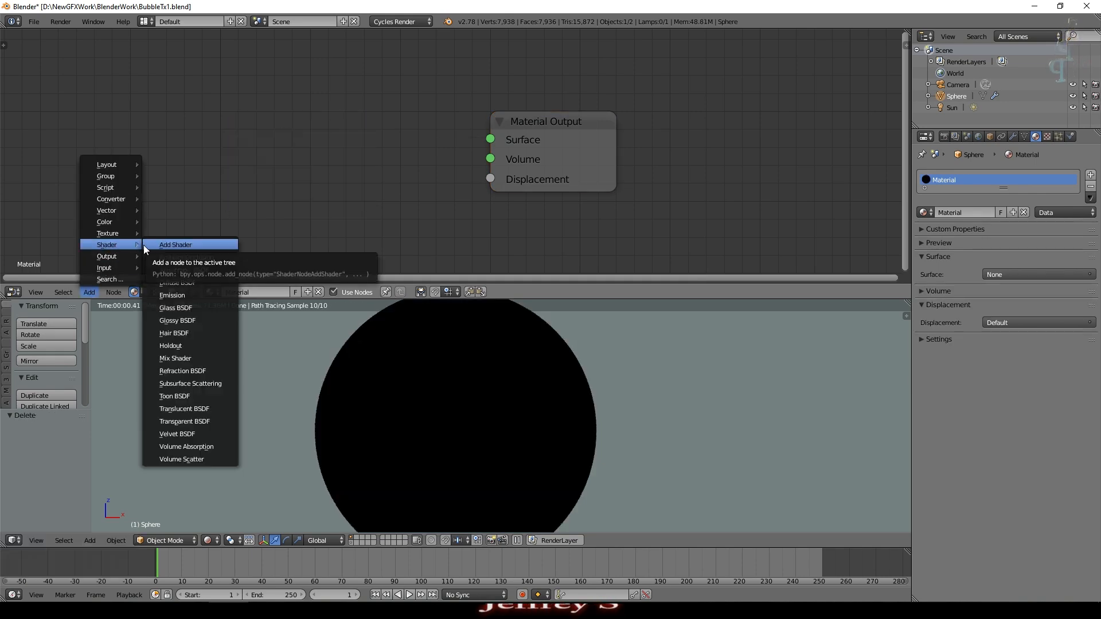
click(182, 319)
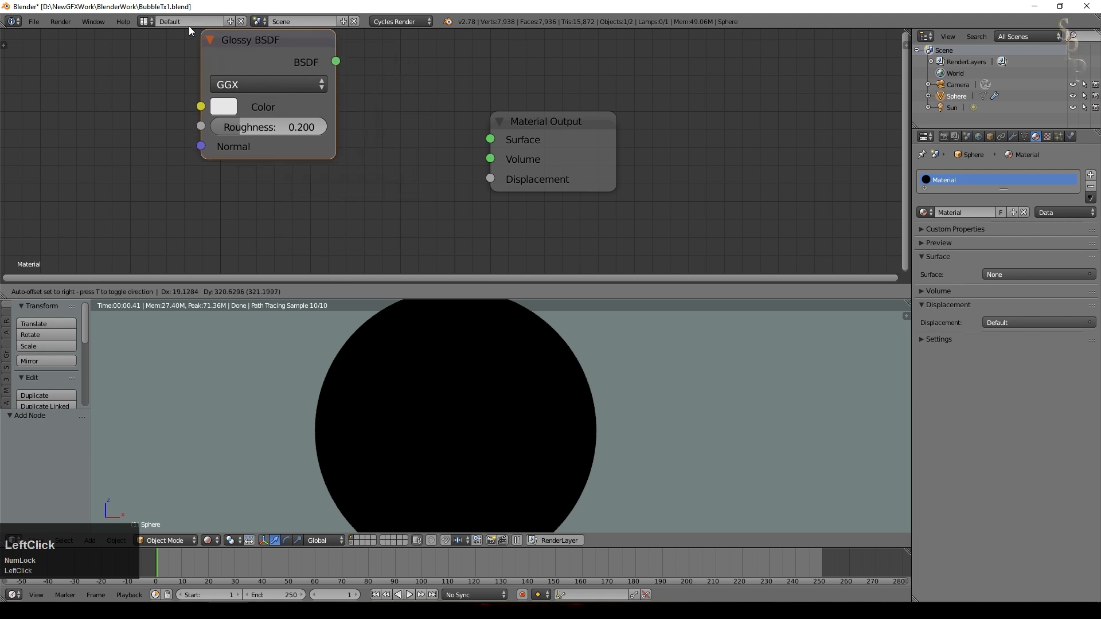
click(168, 22)
click(236, 80)
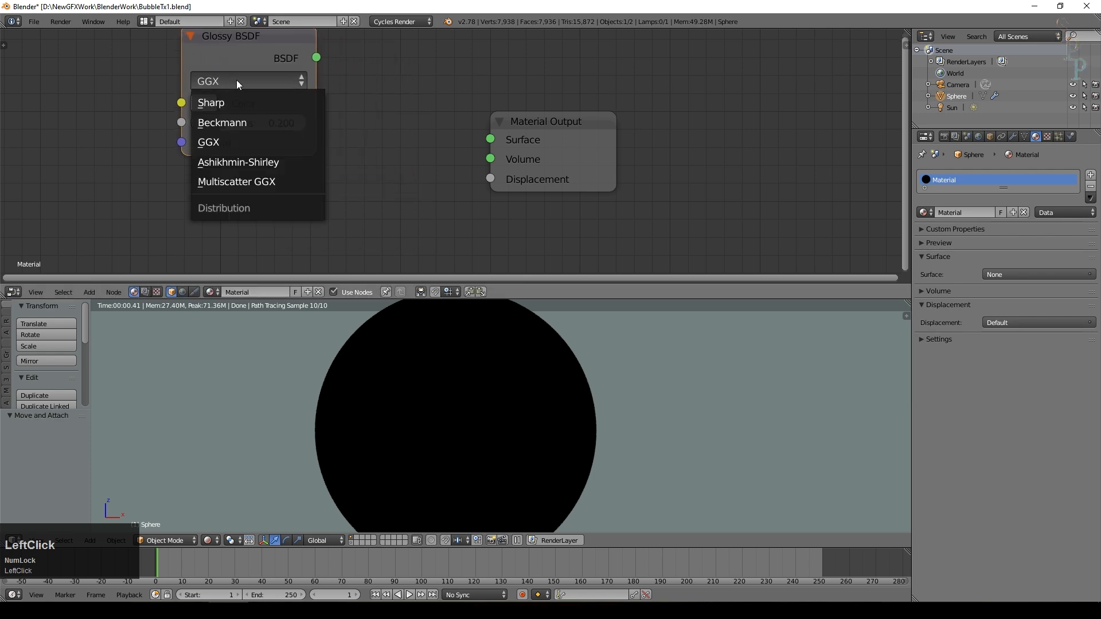
click(259, 162)
Step: Add a Transparent BSDF node and place it below the Glossy BSDF node
click(84, 293)
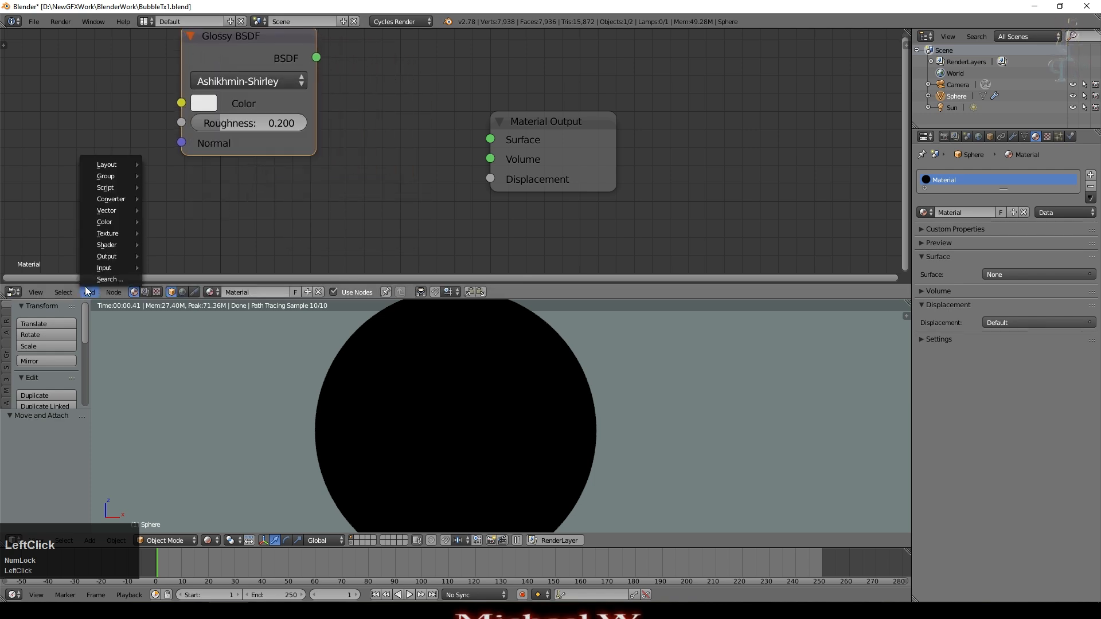
mouse_move(100, 245)
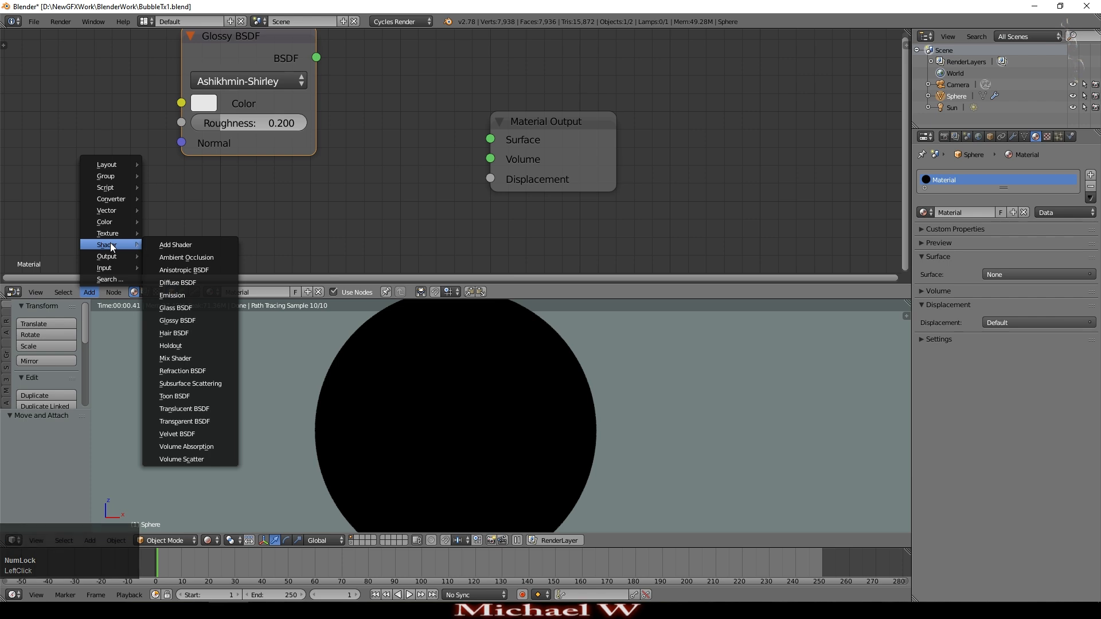
click(184, 422)
click(252, 232)
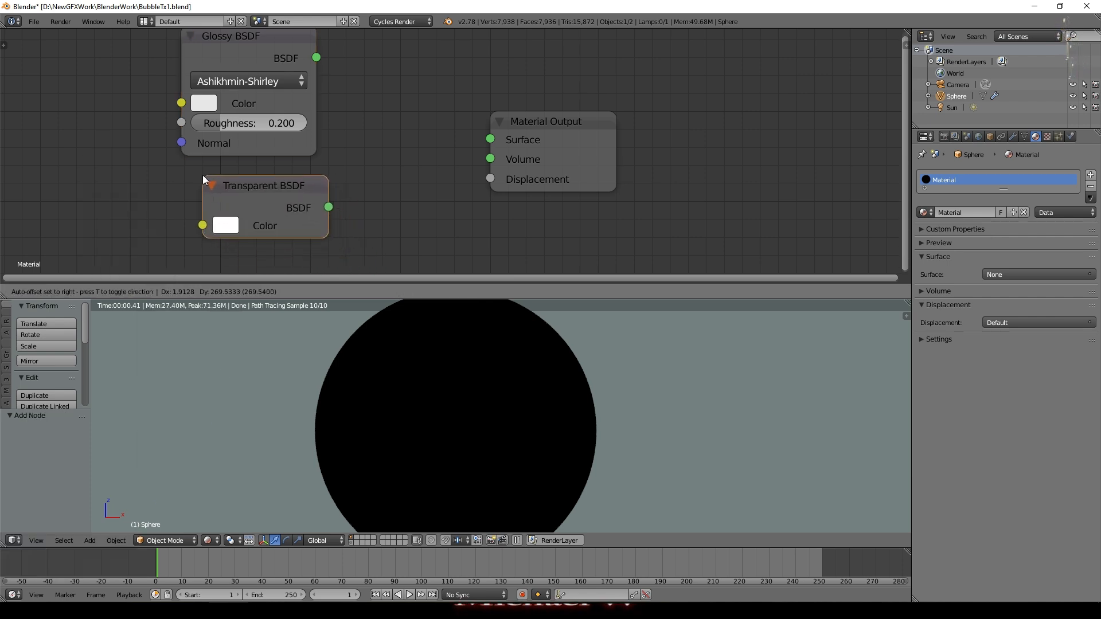
Step: Move the Material Output node farther right and place a new Mix Shader node in the gap before it
drag(556, 124, 823, 95)
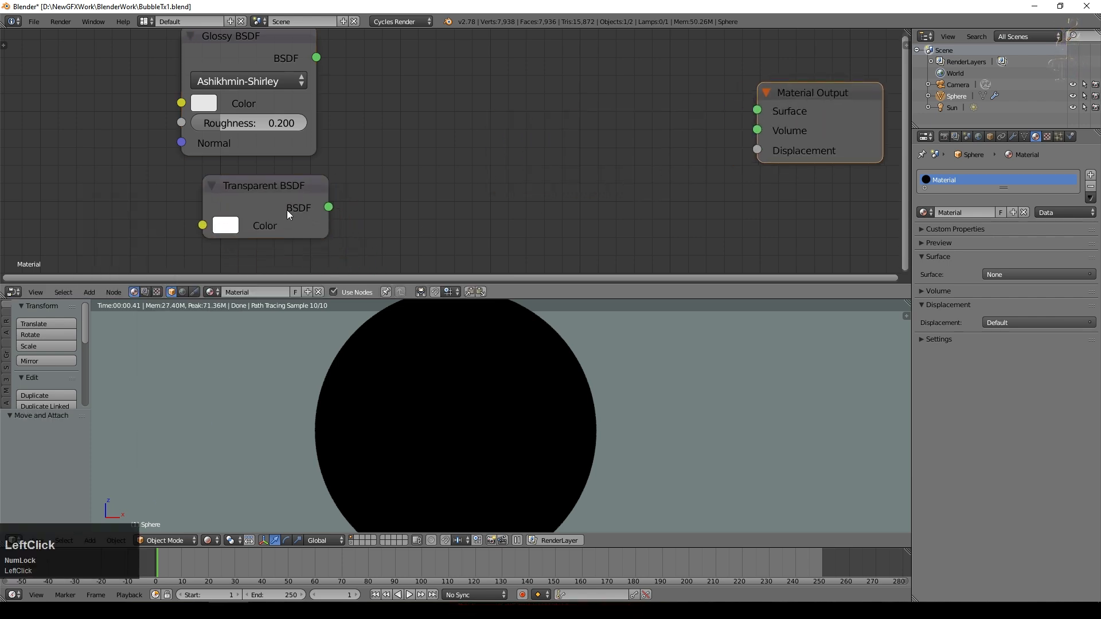
click(90, 293)
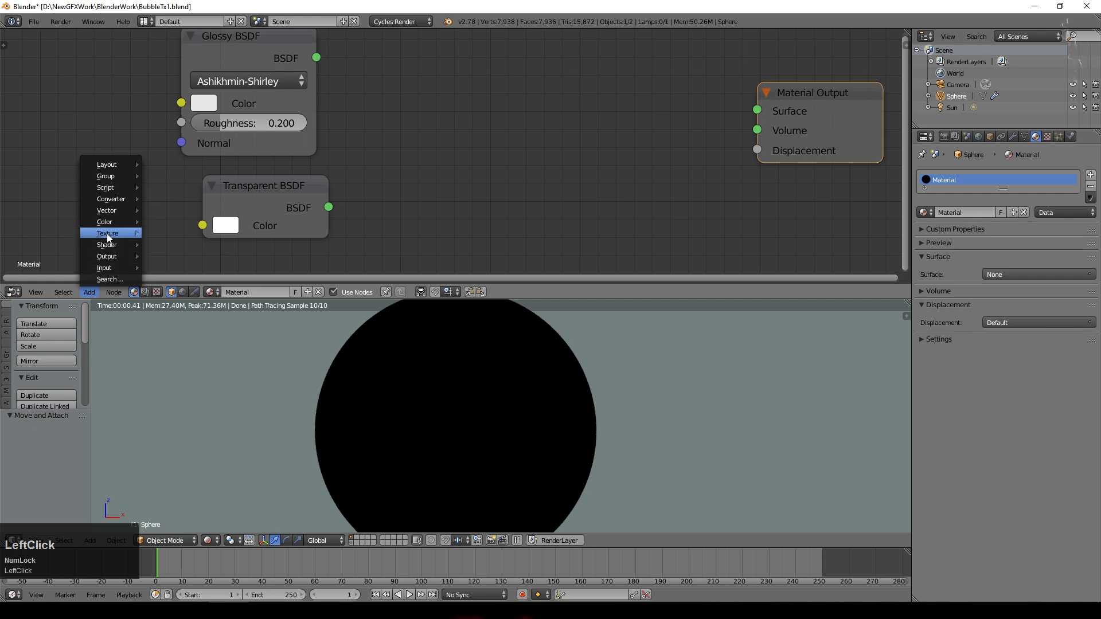
mouse_move(107, 244)
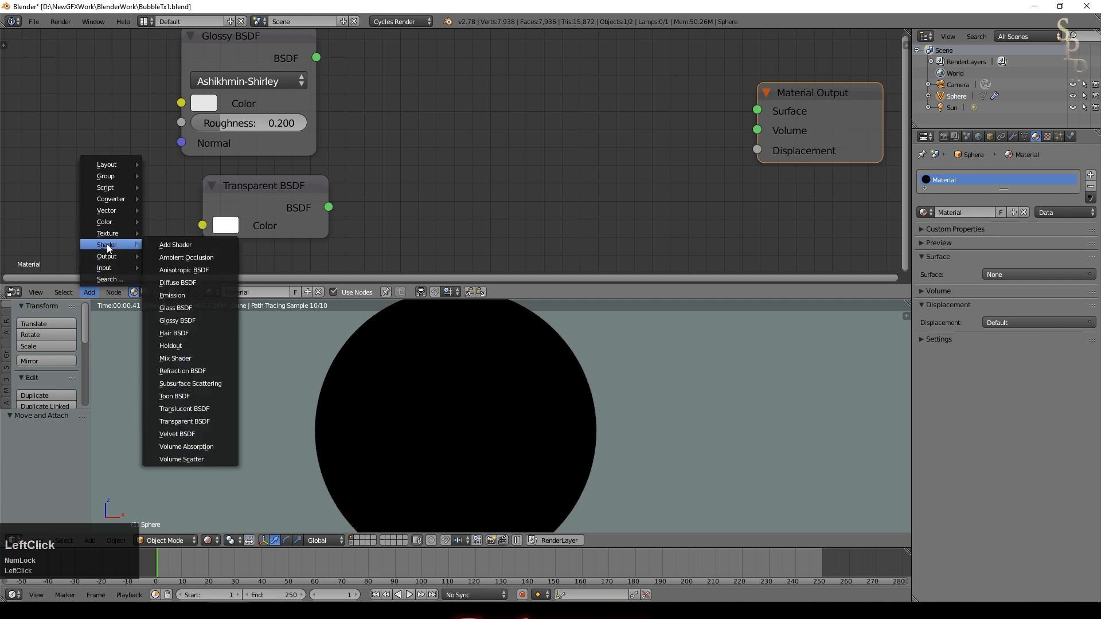
click(201, 359)
click(500, 54)
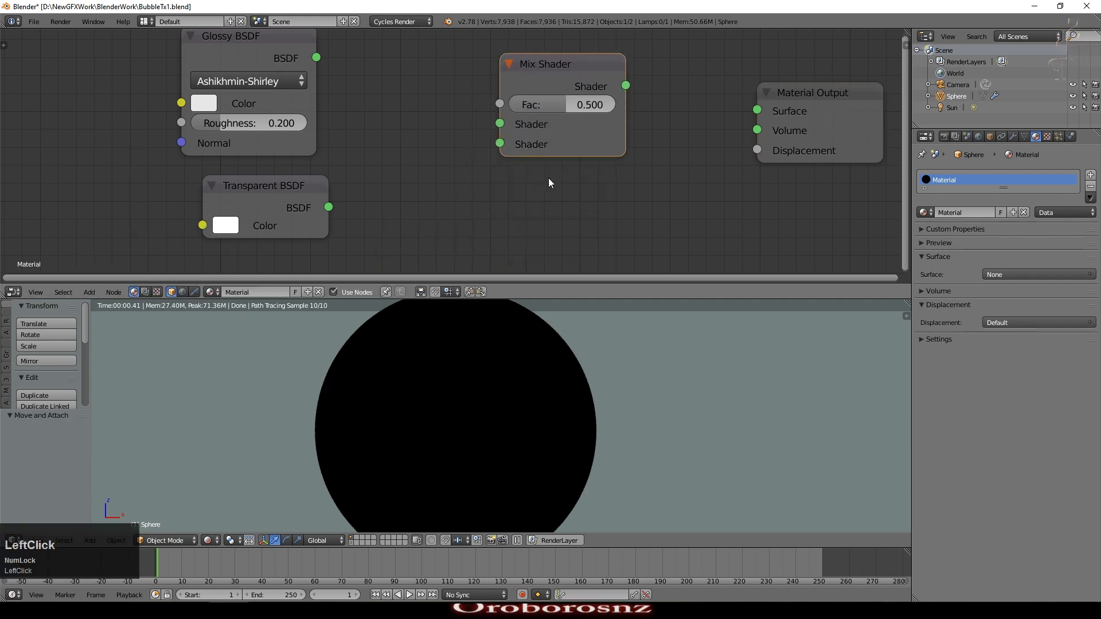
Step: Connect Glossy BSDF and Transparent BSDF to the first and second Mix Shader inputs, and the mix to the Material Output surface
scroll(584, 200, down, 1)
drag(726, 118, 706, 105)
drag(590, 106, 670, 116)
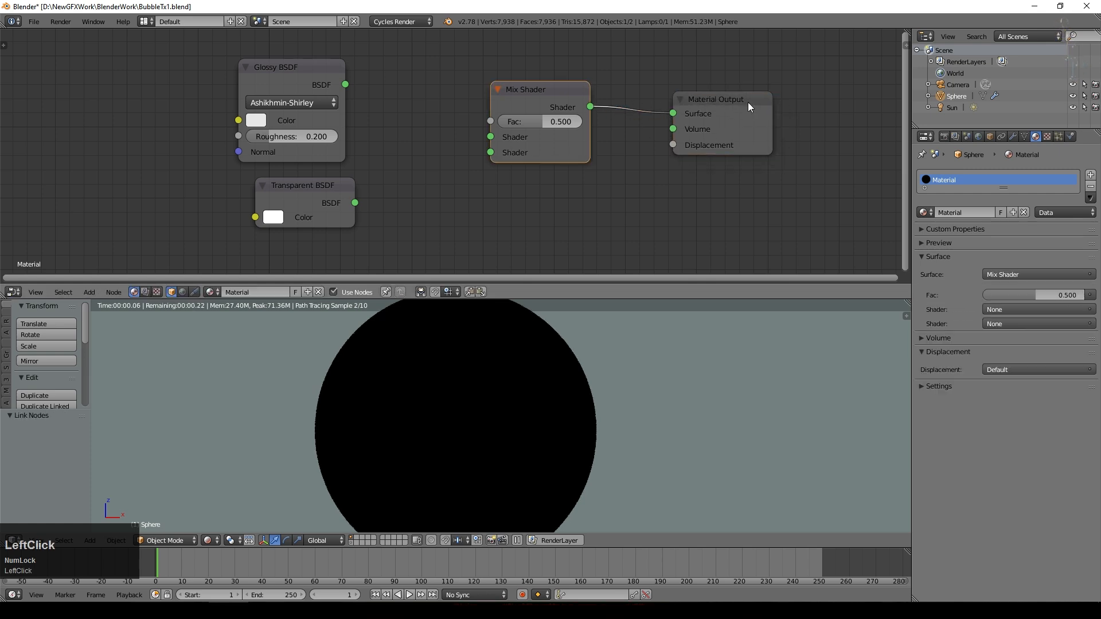
drag(345, 84, 490, 138)
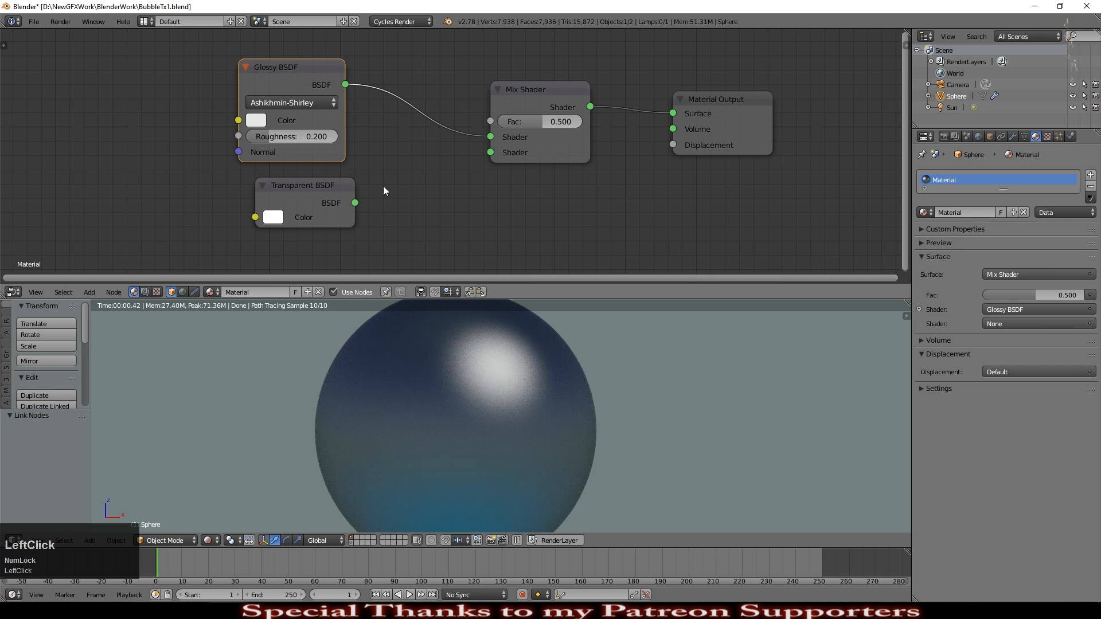
drag(356, 203, 490, 153)
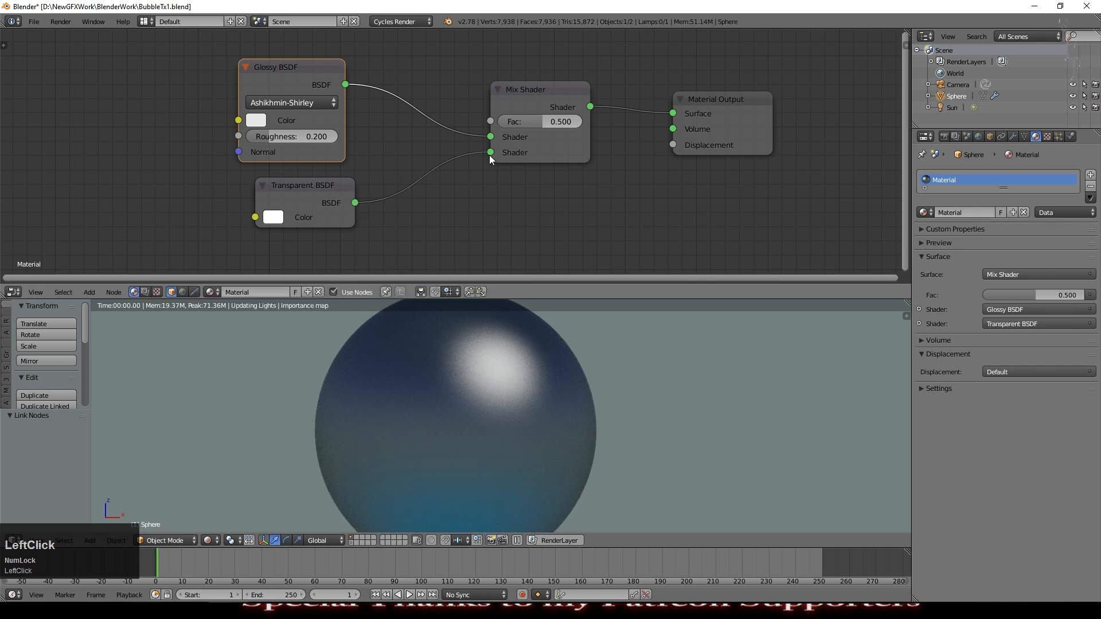
Step: Move the Transparent BSDF node slightly up and left so it sits close beneath the Glossy BSDF node
click(274, 218)
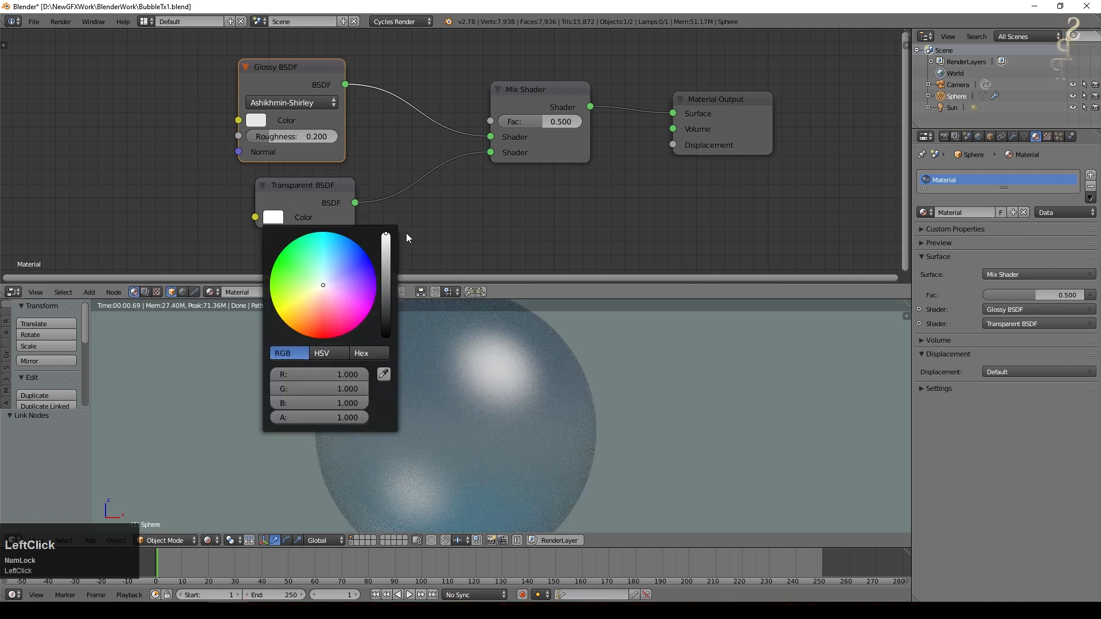
mouse_move(330, 187)
mouse_down()
mouse_move(311, 180)
mouse_move(322, 181)
mouse_up()
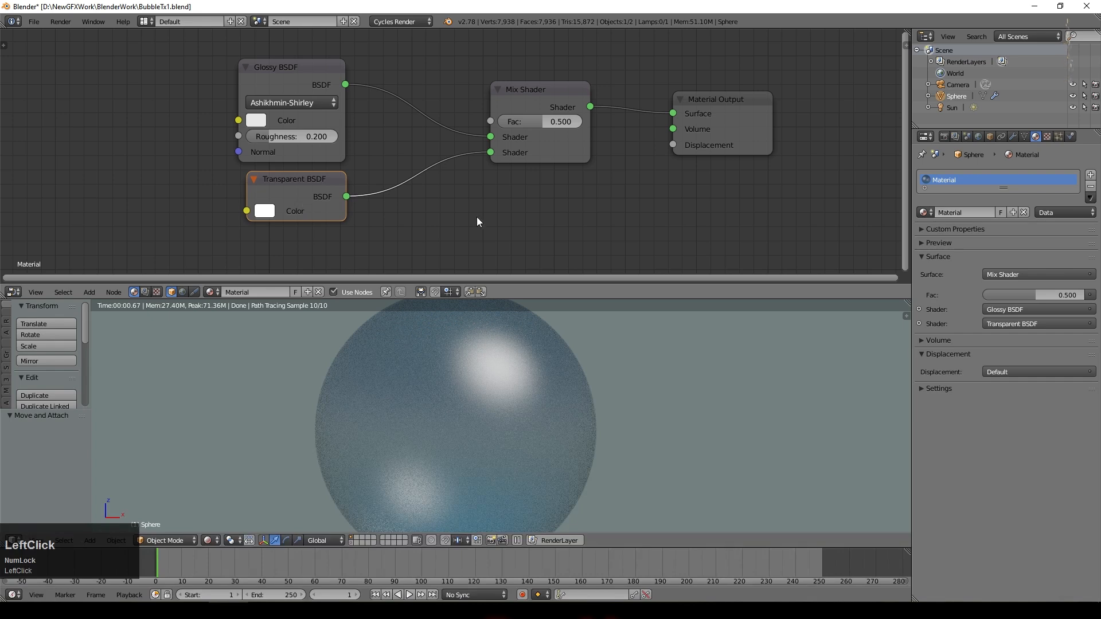
scroll(428, 357, down, 1)
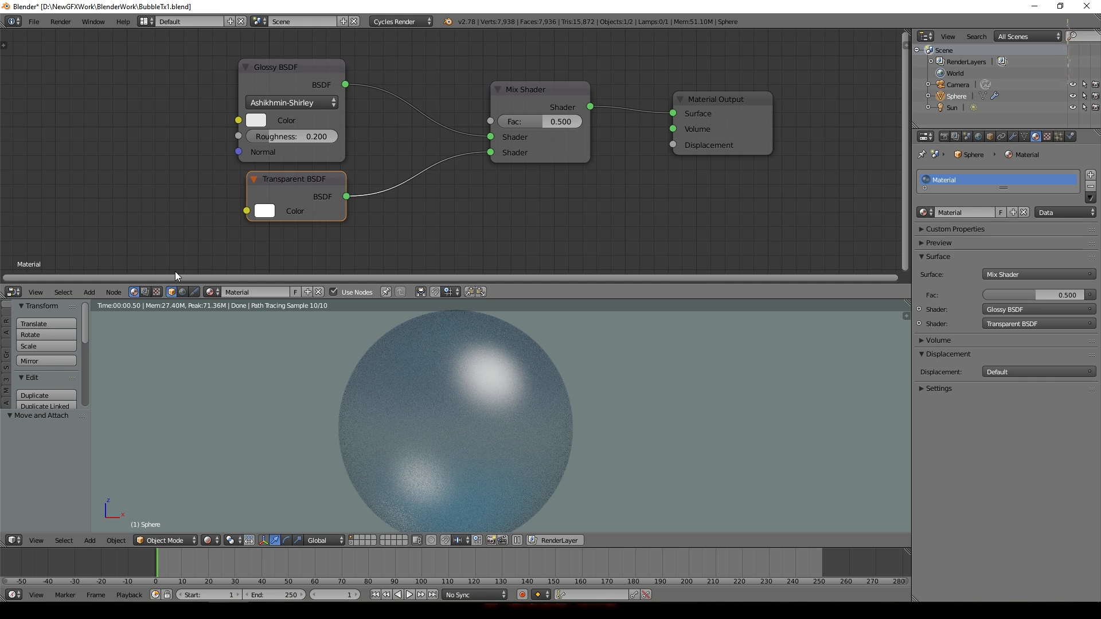
scroll(469, 418, up, 1)
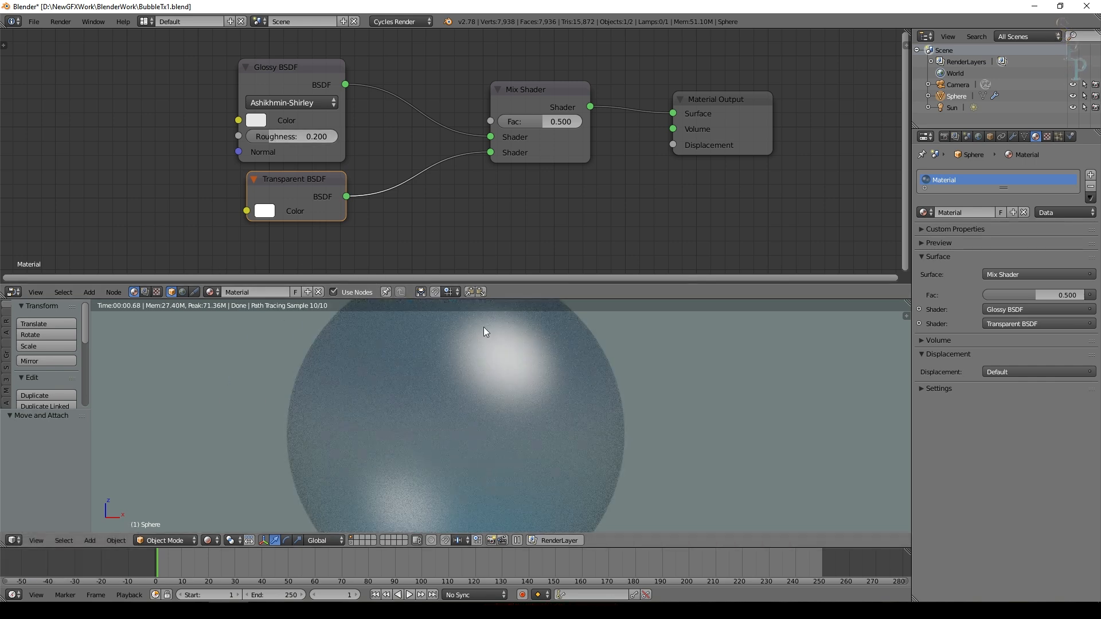
Step: Set the Glossy BSDF roughness to 0
click(311, 136)
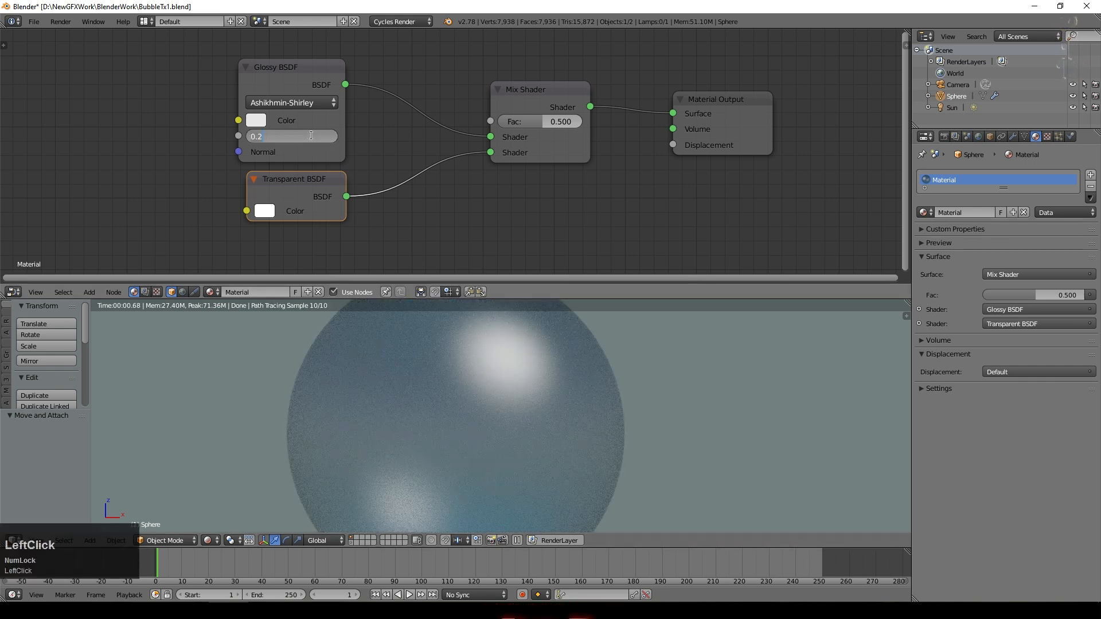
text(0)
key(KP_Enter)
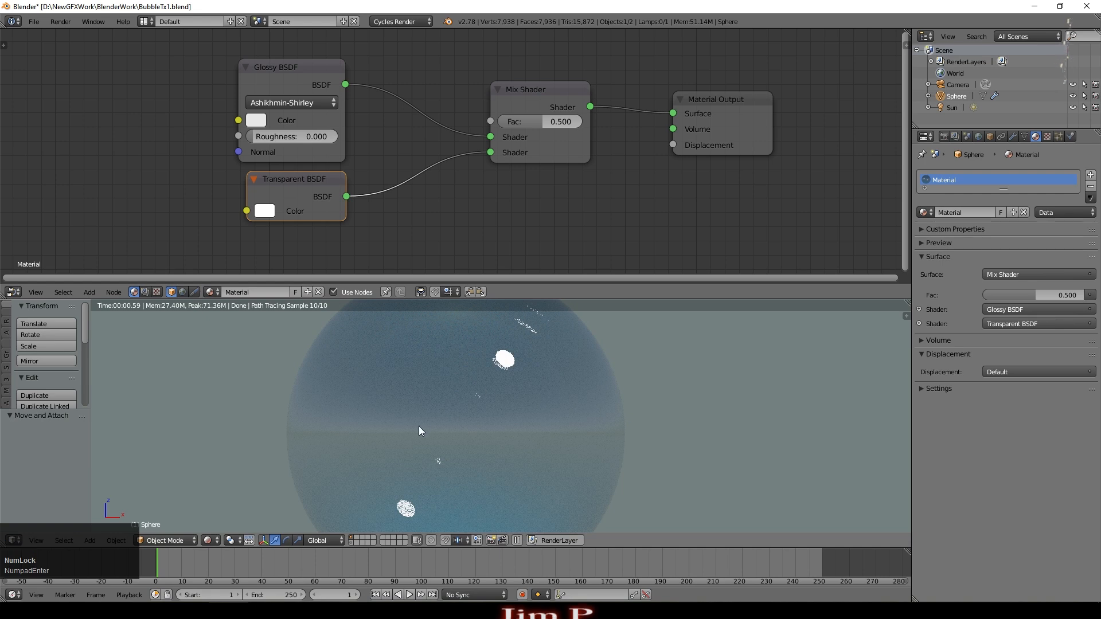
Step: Set the Glossy BSDF roughness to 0.008
click(291, 136)
text(.008)
key(KP_Enter)
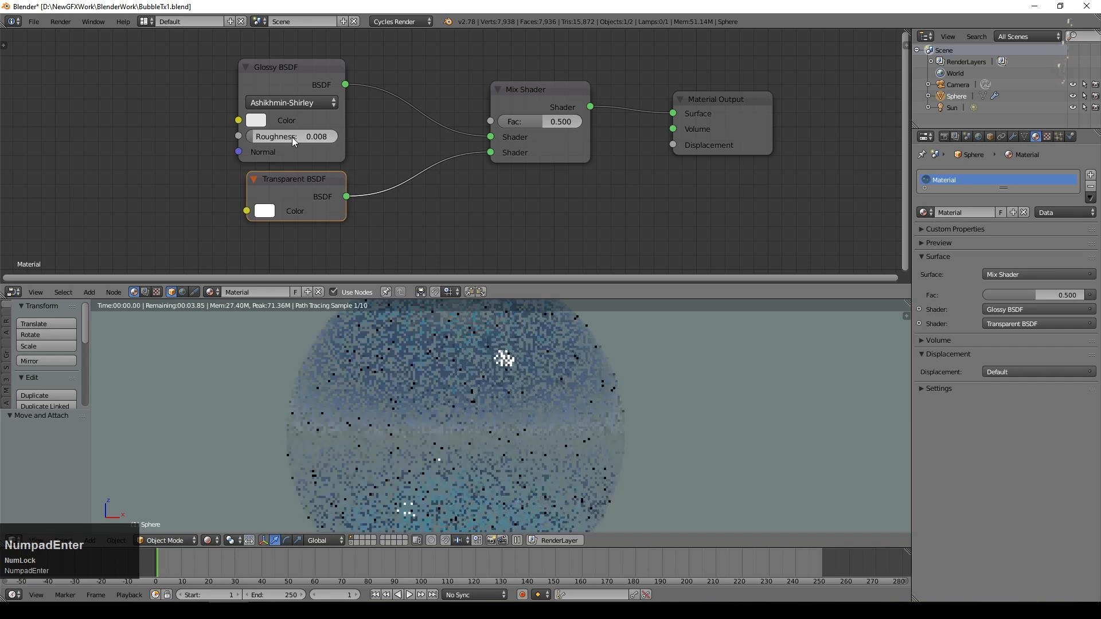
Step: Set the sun lamp's size to 0.01 to tighten its highlights on the sphere
click(951, 108)
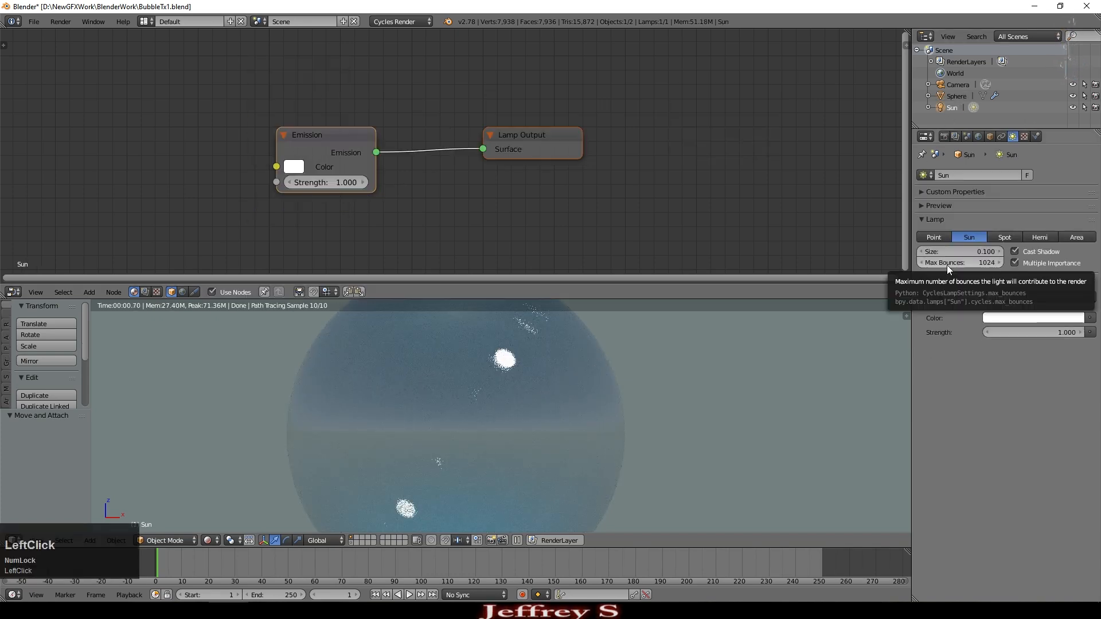
click(978, 252)
text(.01)
key(KP_Enter)
scroll(573, 346, down, 2)
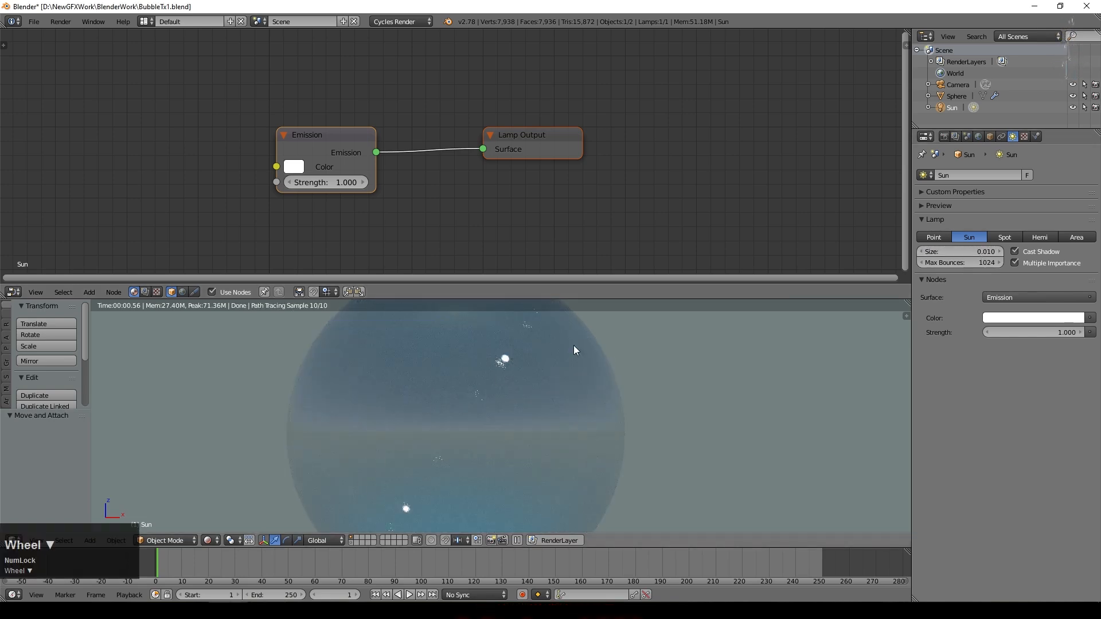
Step: Select the sphere again and lower its Mix Shader factor to 0.482
right_click(574, 345)
scroll(512, 373, down, 1)
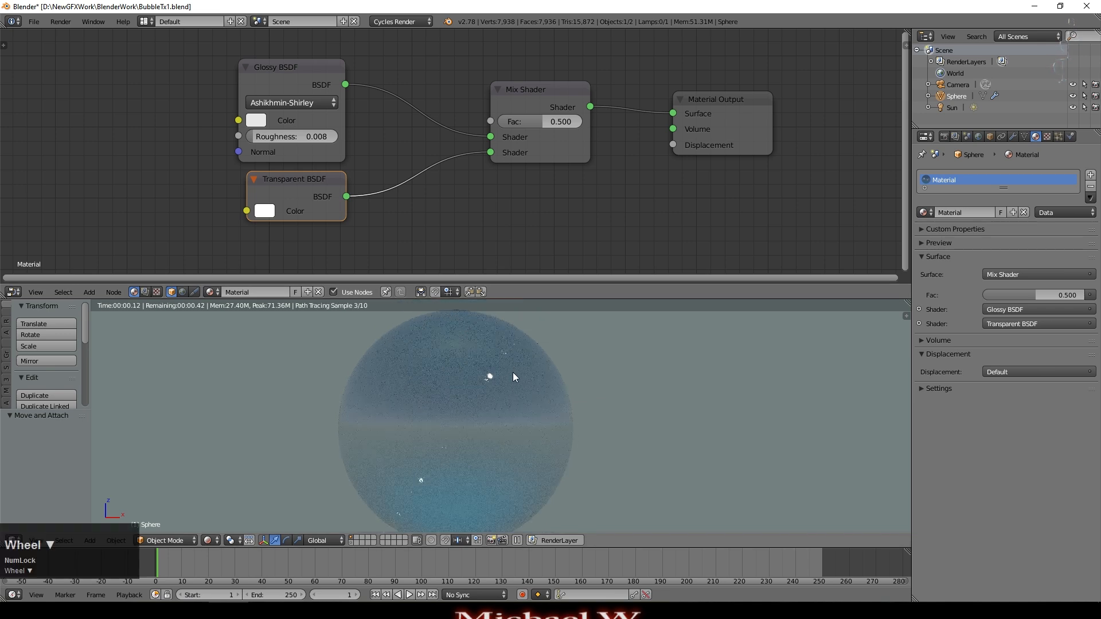
middle_drag(554, 417, 587, 409)
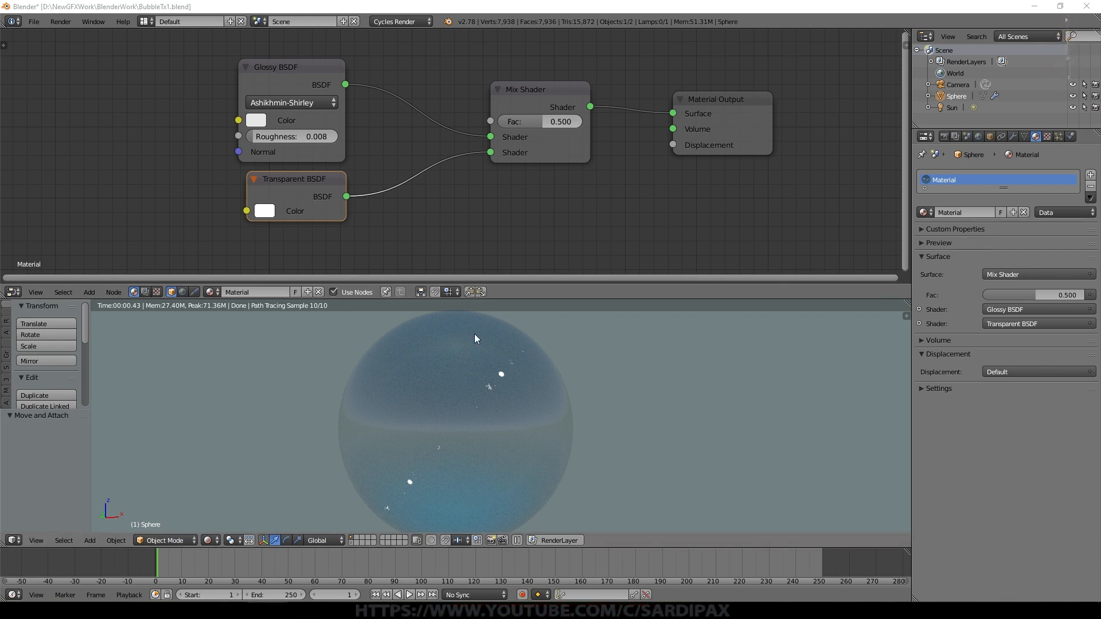
mouse_move(541, 120)
mouse_down()
mouse_move(583, 121)
mouse_move(498, 121)
mouse_move(539, 121)
mouse_up()
Step: Switch the viewport to Solid shading and enlarge the 3D view upward into the node editor's space
click(209, 540)
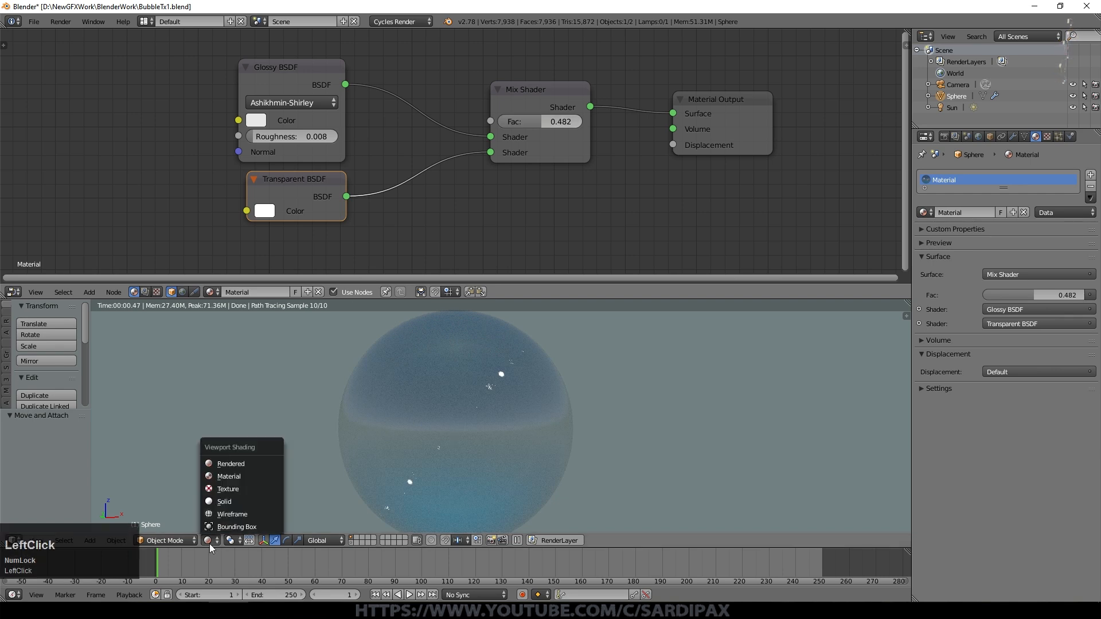
click(229, 505)
middle_drag(565, 347, 538, 383)
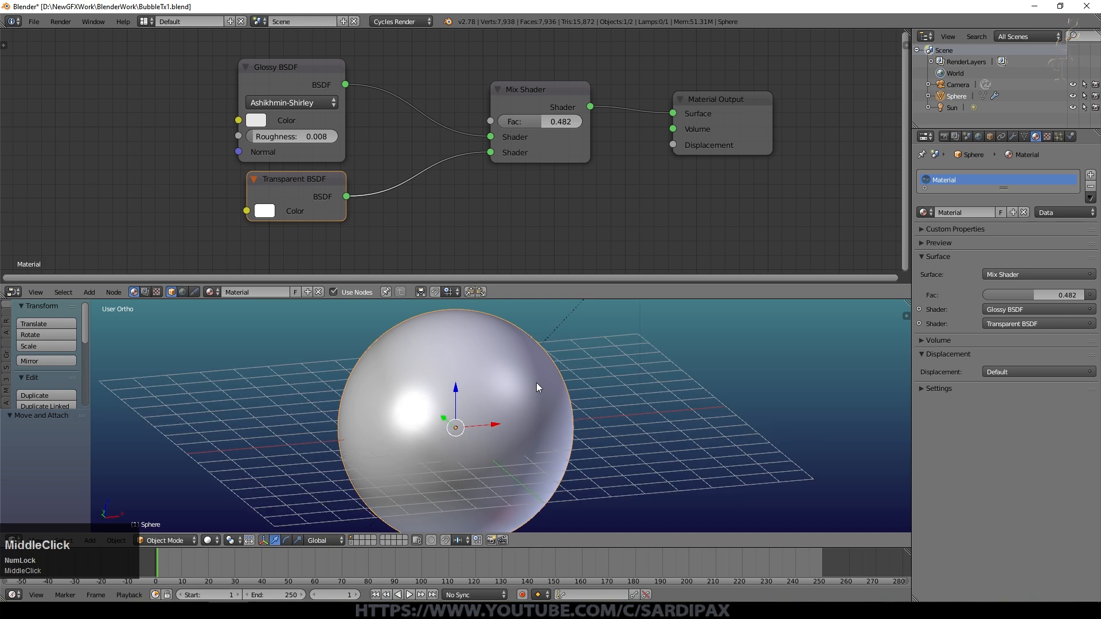
drag(559, 299, 551, 207)
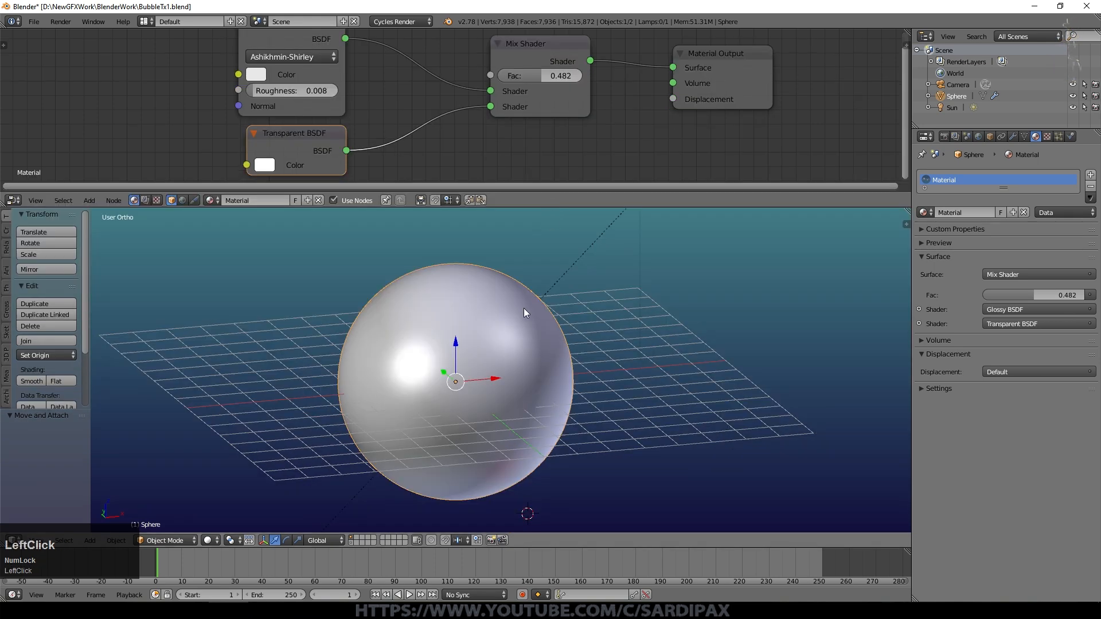
Step: Enter Edit Mode on the sphere and display its face normals with the mesh display settings
key(n)
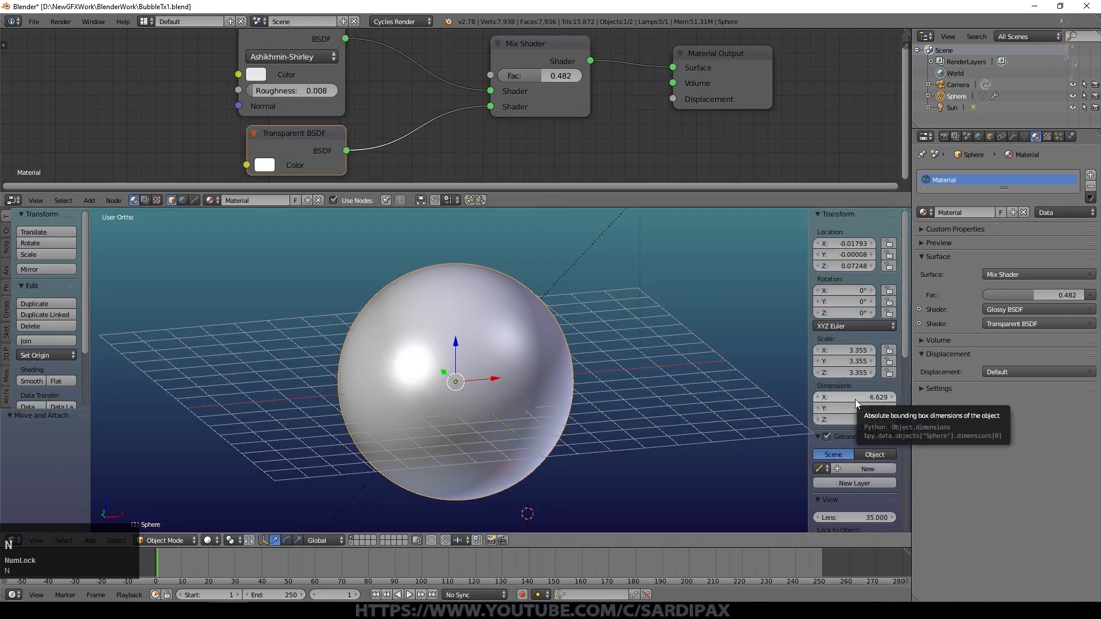
scroll(855, 399, down, 5)
scroll(854, 399, down, 1)
key(Tab)
scroll(893, 418, down, 4)
scroll(893, 418, down, 3)
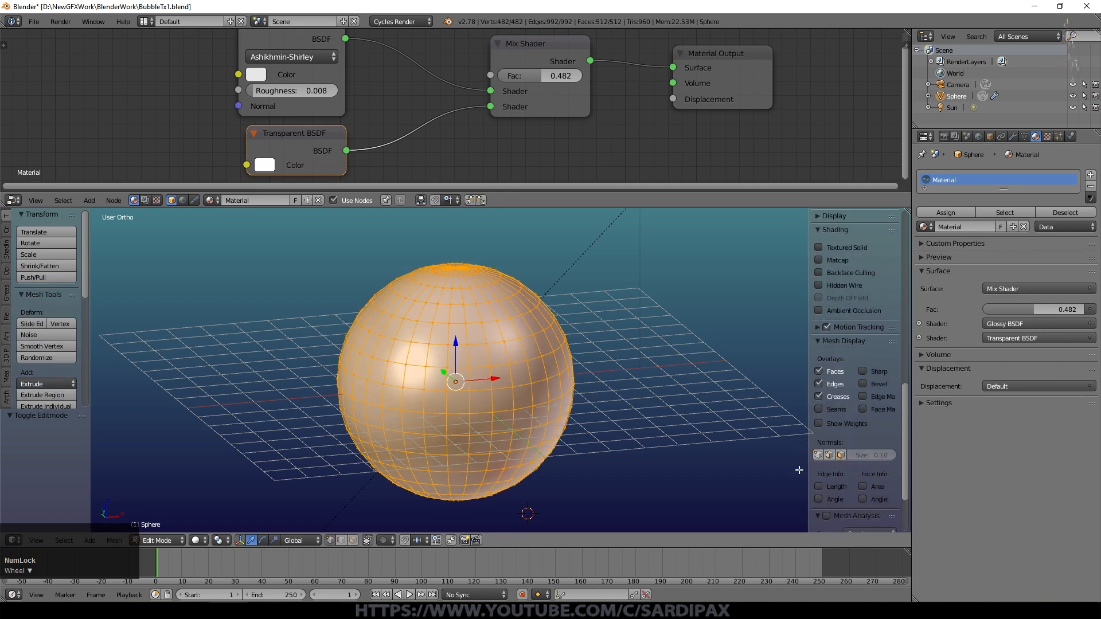
click(840, 455)
middle_drag(577, 371, 519, 309)
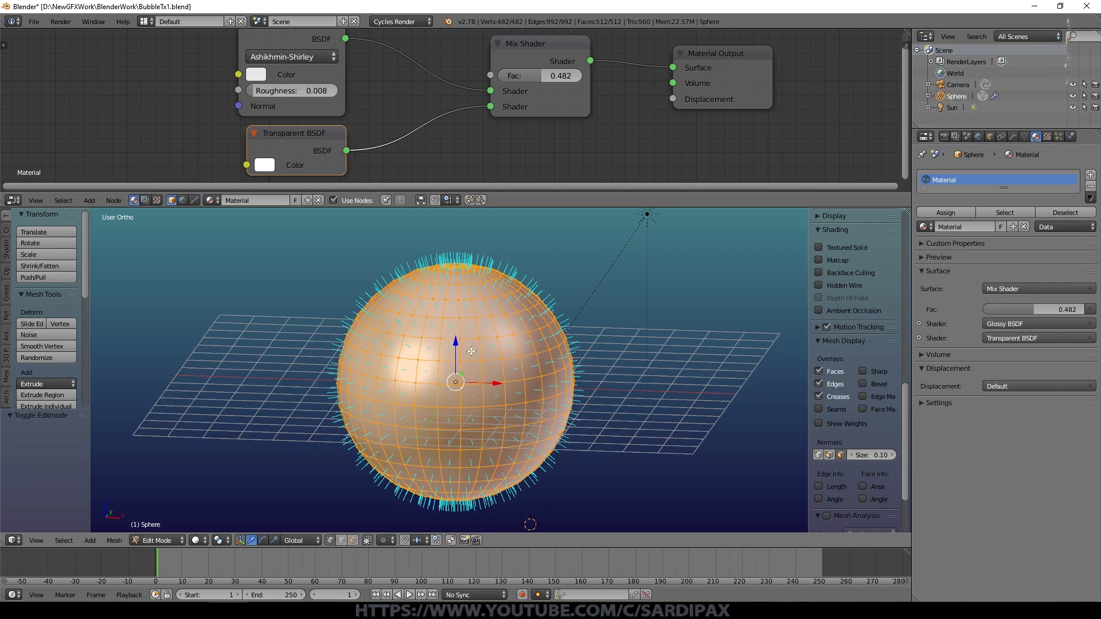
scroll(576, 384, up, 5)
scroll(577, 384, down, 6)
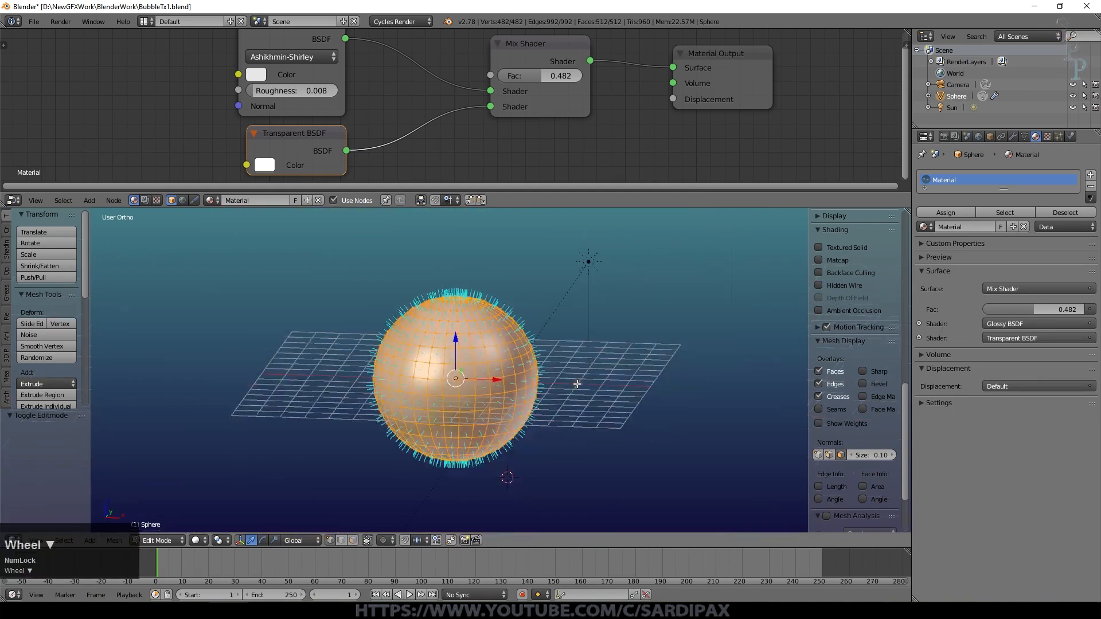
Step: In face select mode, circle-select a patch of faces on the front of the sphere and hide it to examine the normals inside
click(352, 541)
key(a)
key(c)
scroll(447, 418, down, 3)
scroll(436, 412, up, 3)
drag(435, 408, 429, 411)
right_click(549, 428)
key(h)
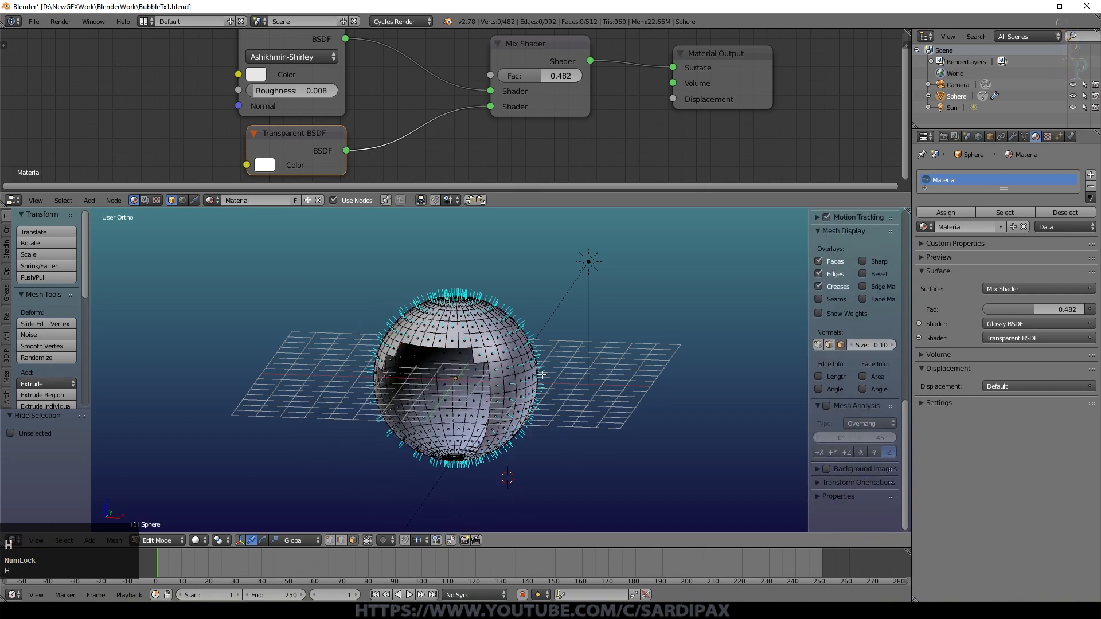
middle_drag(568, 418, 684, 280)
scroll(637, 376, up, 6)
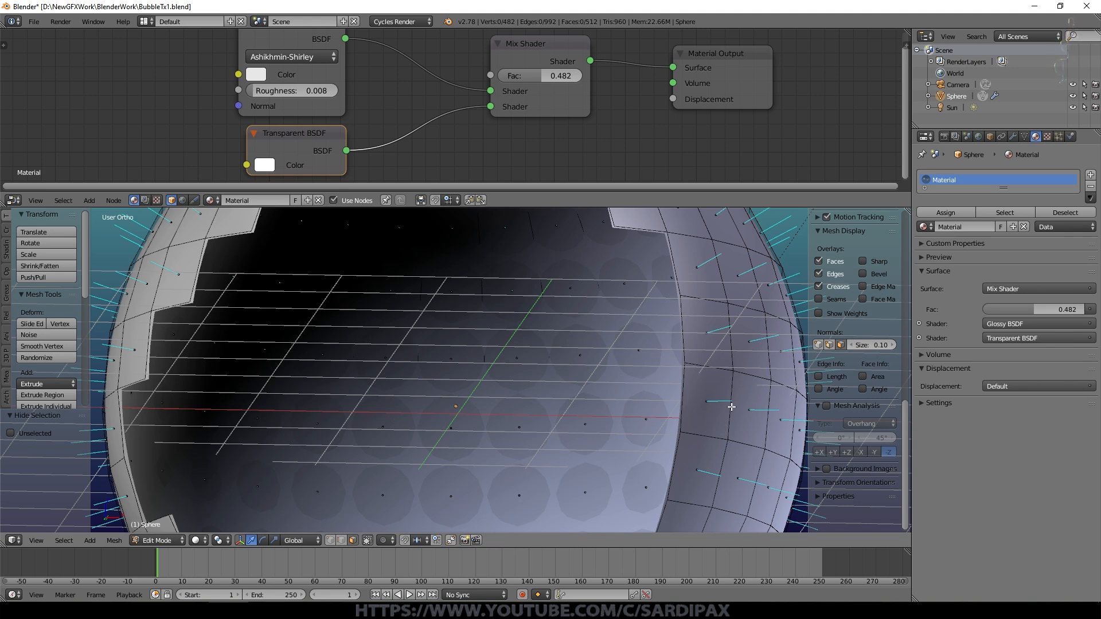
scroll(529, 468, down, 3)
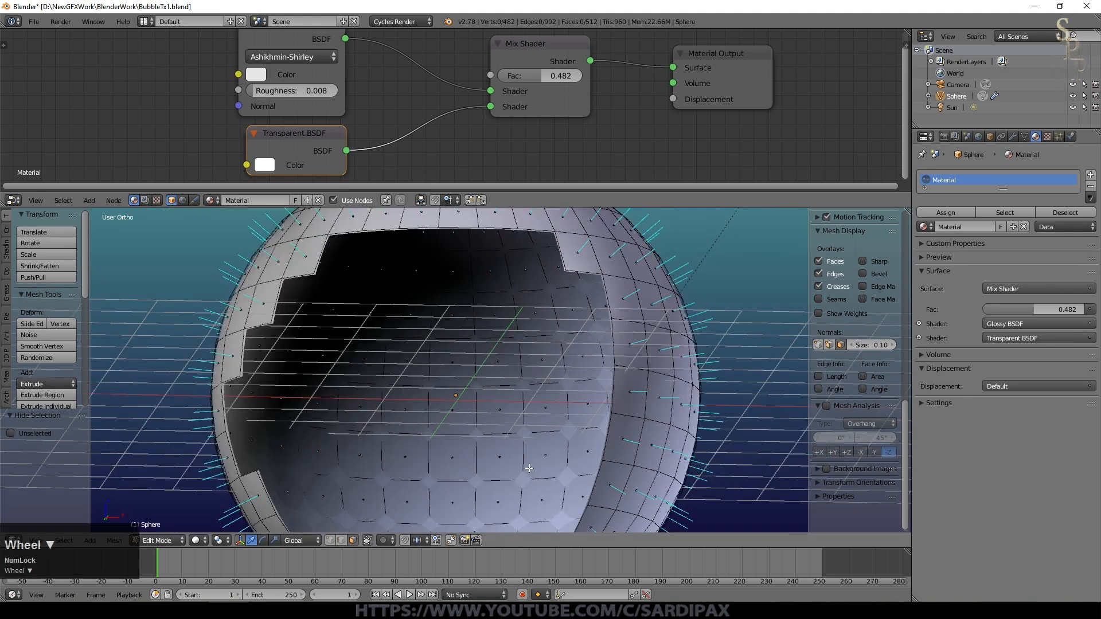
Step: Reveal the hidden faces, select the entire sphere mesh and flip the direction of its normals
key(a)
key(a)
key(alt+h)
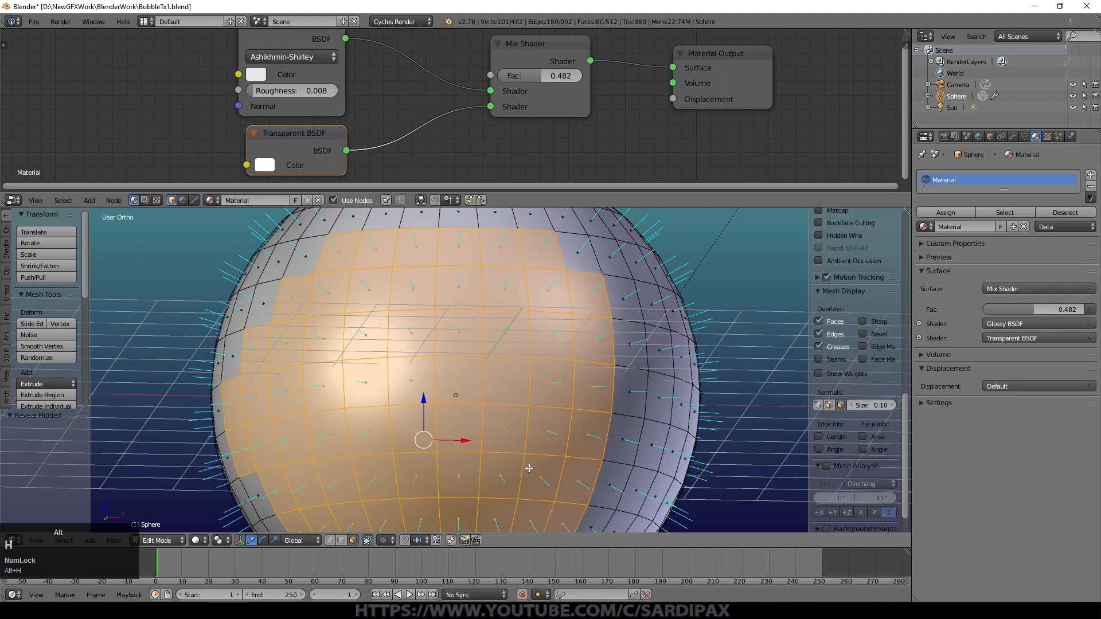
key(a)
key(a)
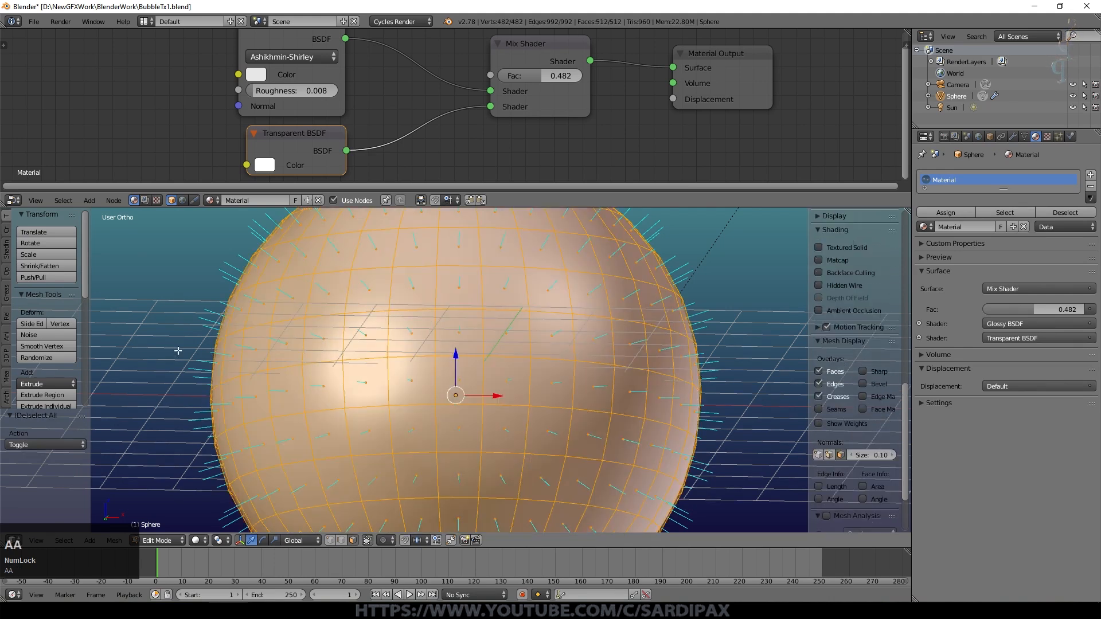
scroll(7, 235, down, 2)
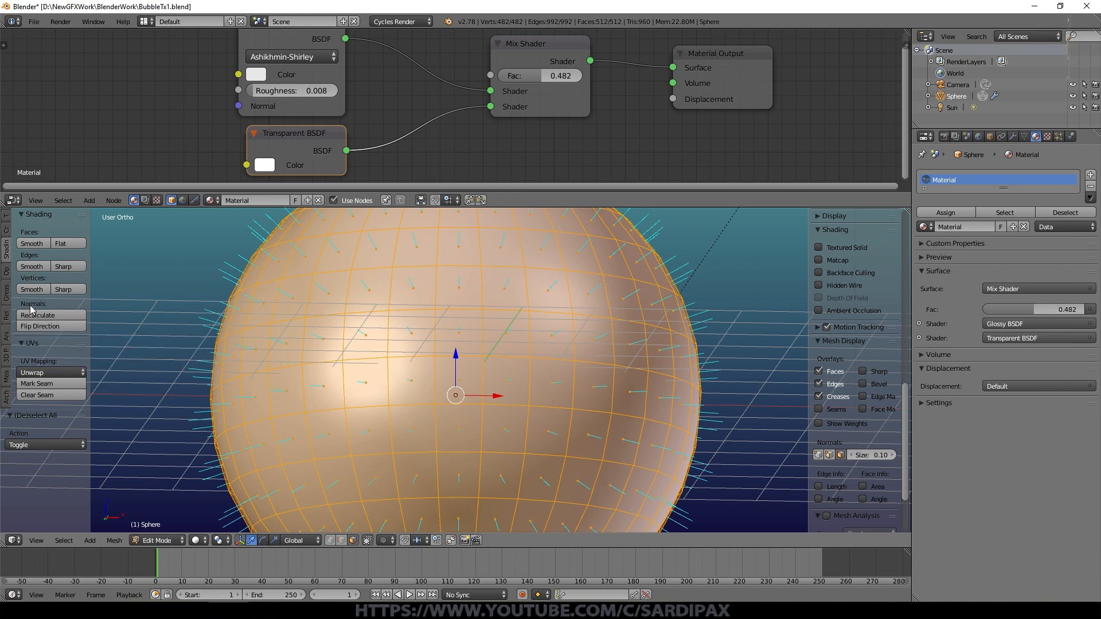
click(35, 327)
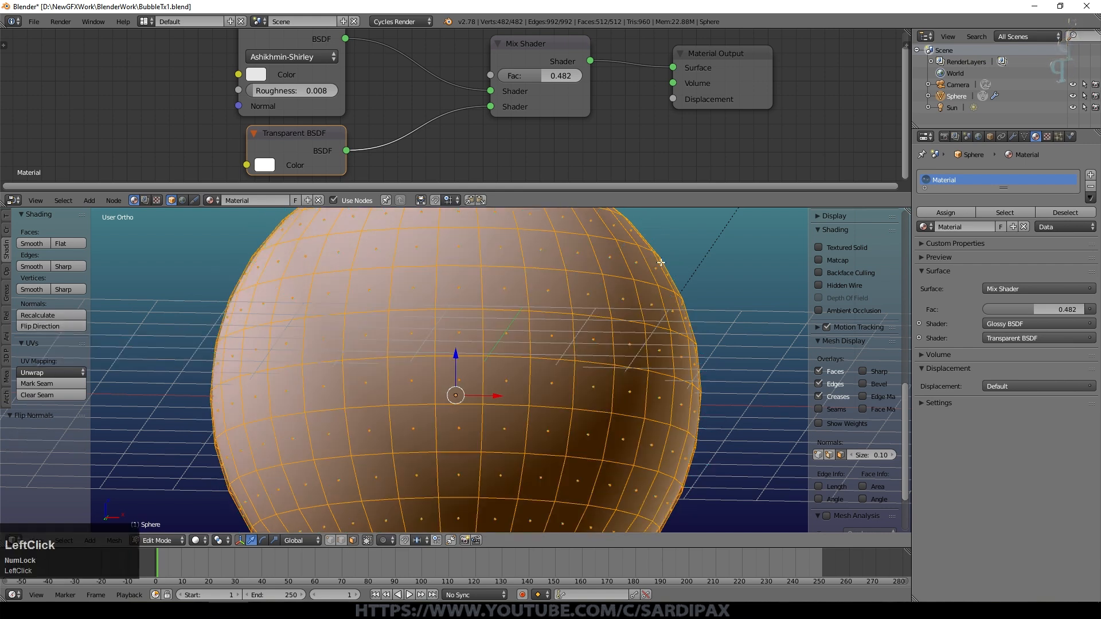
Step: Hide a circle-selected patch of the flipped sphere's front faces to check the interior normals, and reveal it again
key(a)
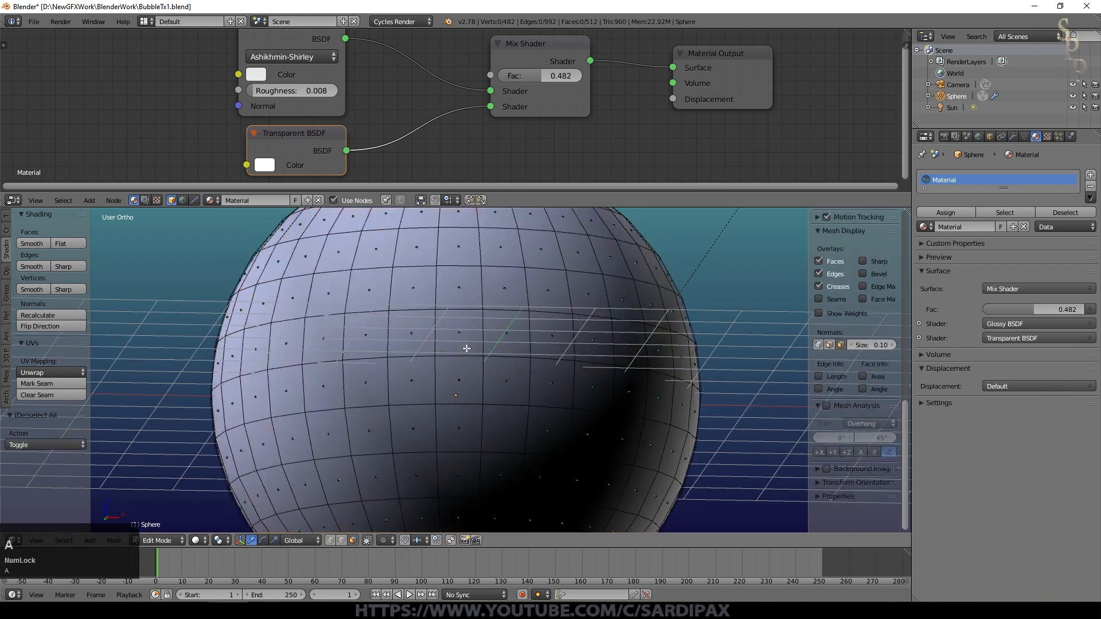
key(c)
scroll(467, 348, down, 3)
click(427, 396)
right_click(431, 395)
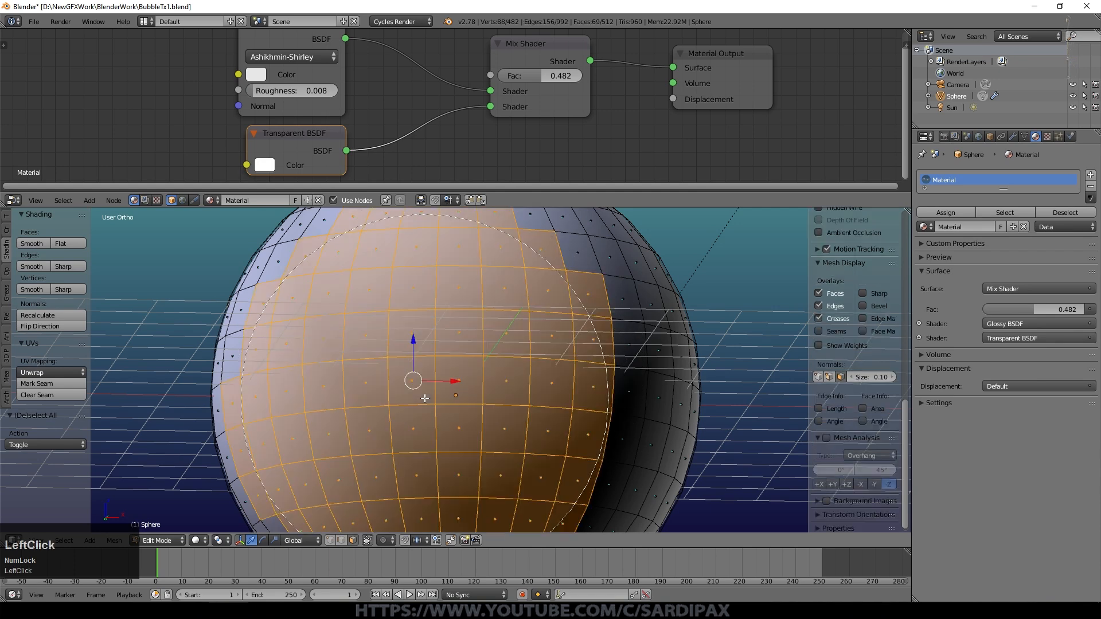
key(h)
middle_drag(441, 337, 471, 359)
scroll(472, 359, up, 2)
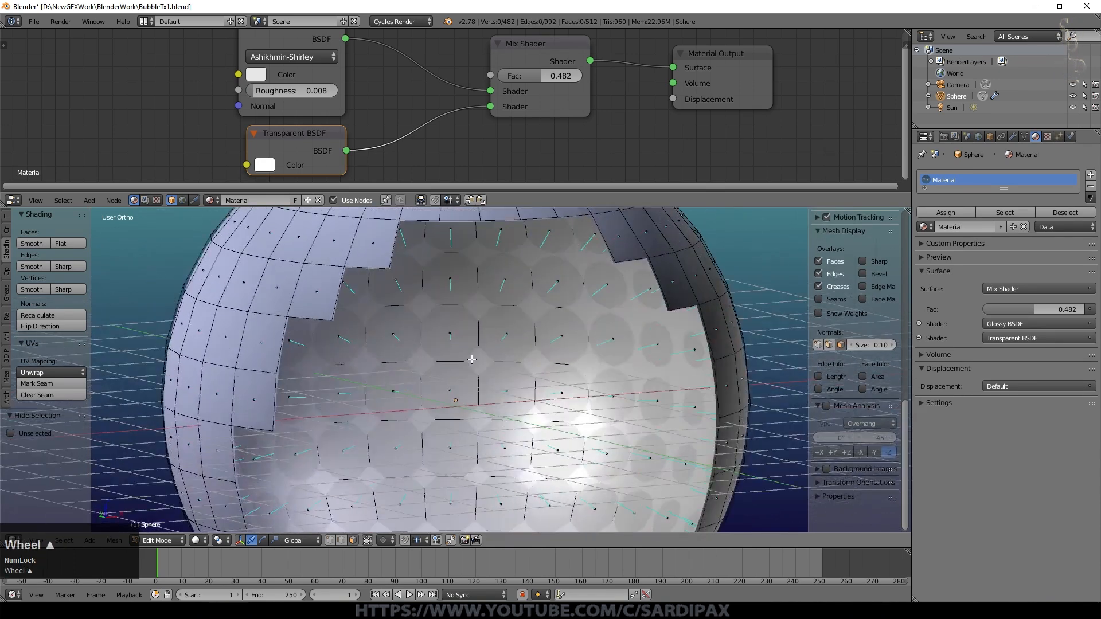
key(alt+h)
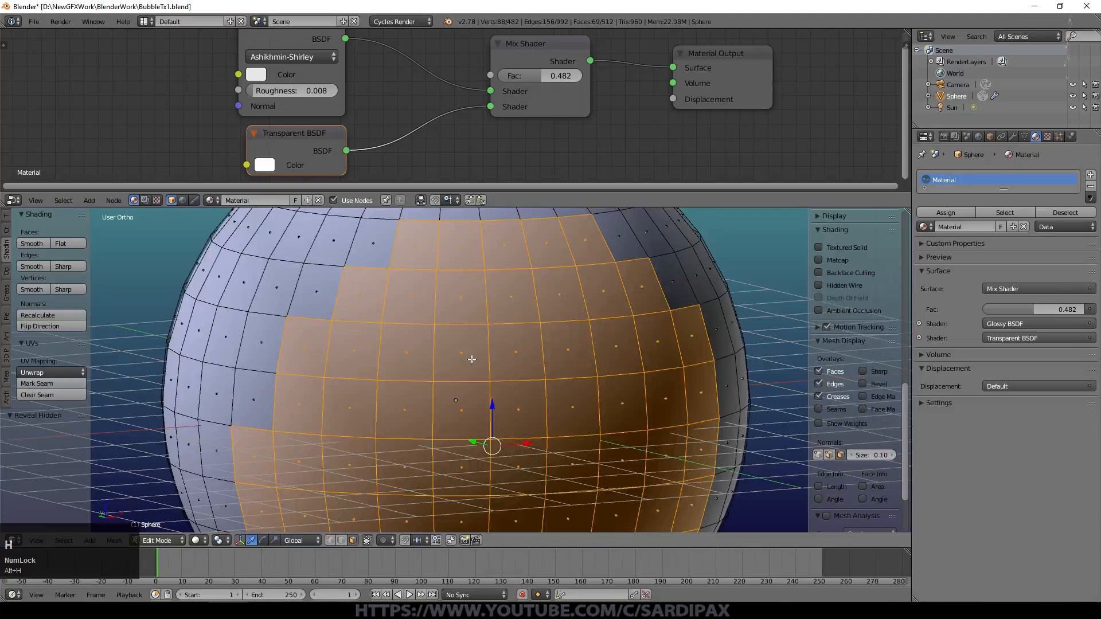
Step: Return to Object Mode and examine the flipped sphere in Rendered shading, including through the camera view
scroll(472, 359, down, 5)
key(Tab)
click(208, 541)
click(238, 463)
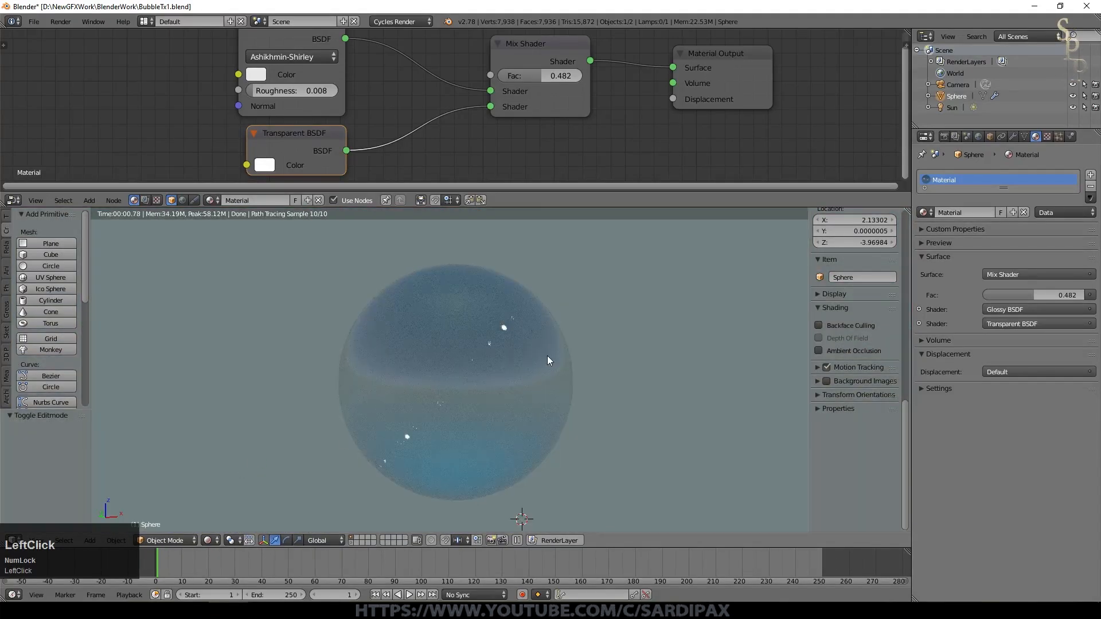
key(KP_0)
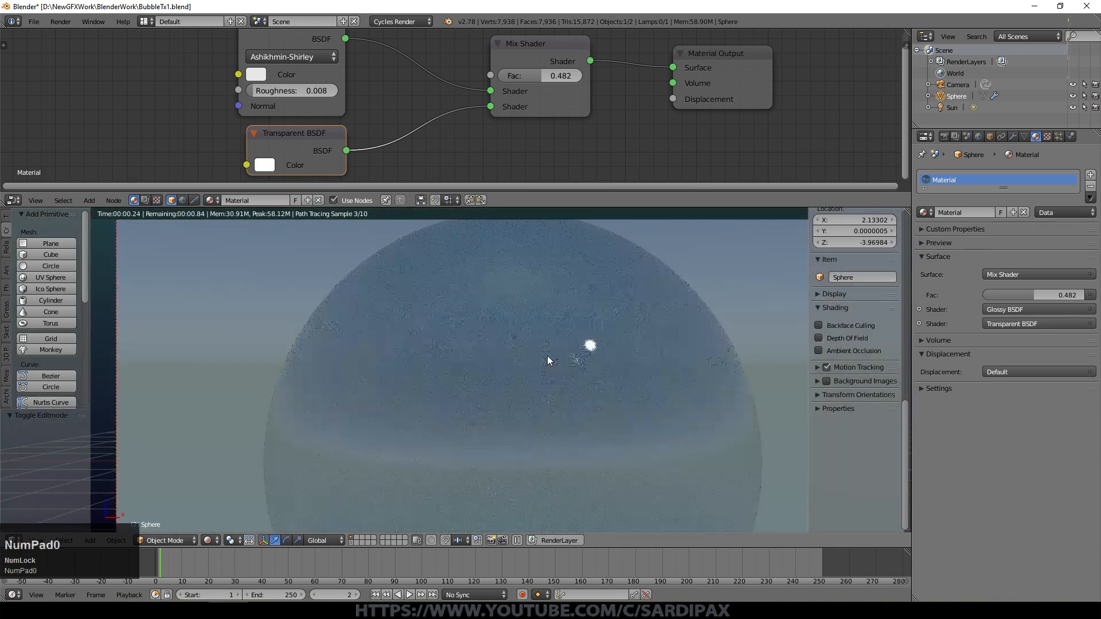
scroll(547, 355, down, 3)
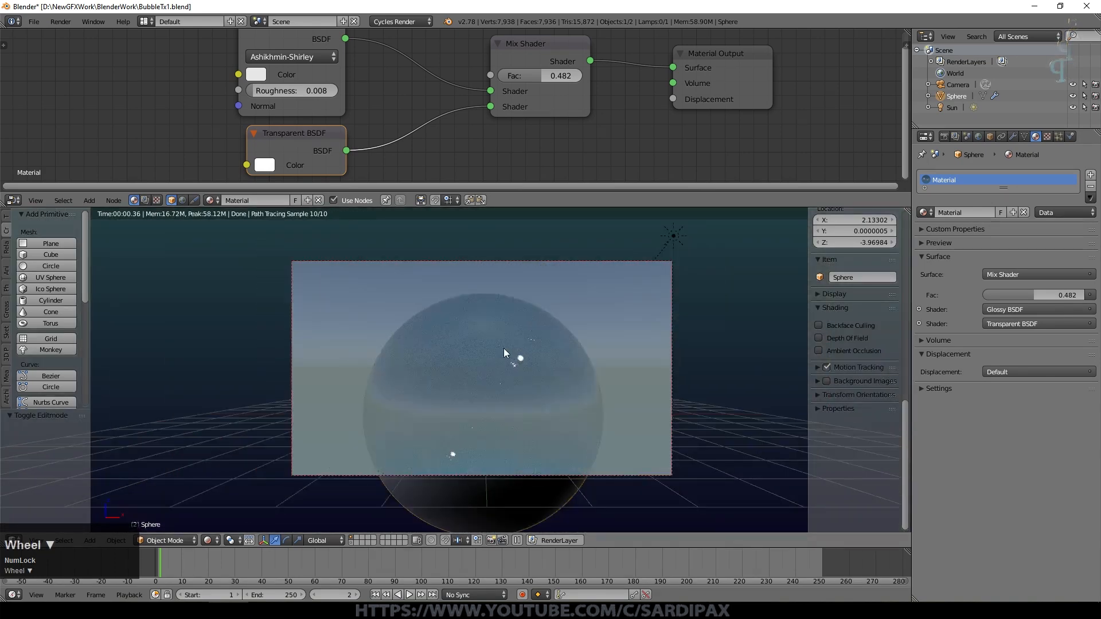
scroll(503, 349, up, 3)
scroll(644, 338, up, 3)
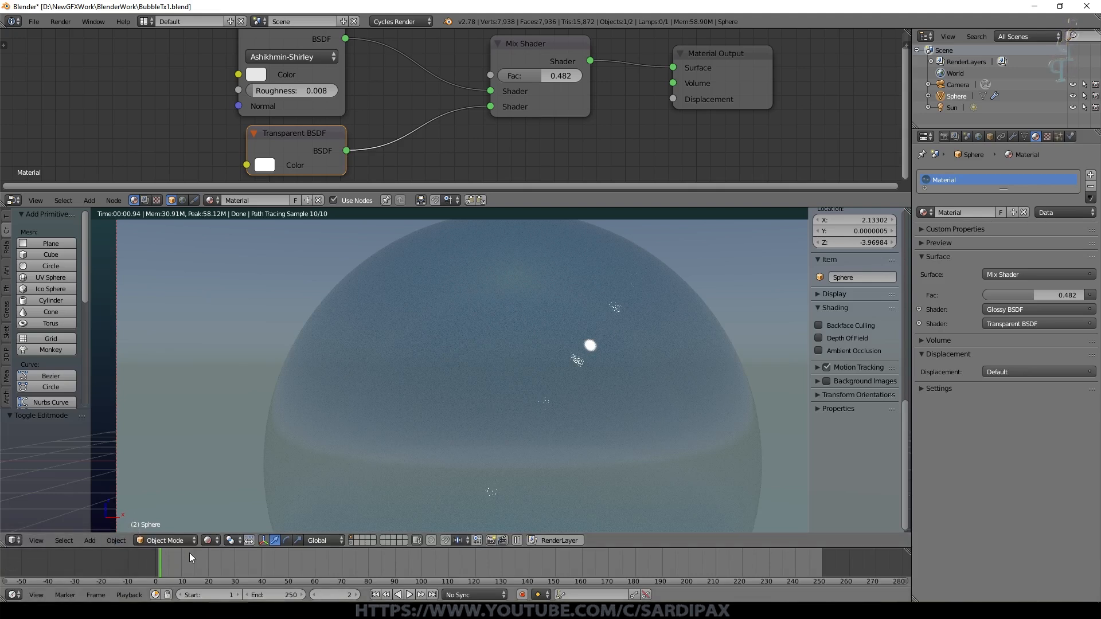
Step: Switch the viewport from Rendered to Solid shading and enter Edit Mode on the sphere
click(208, 540)
click(219, 502)
scroll(503, 383, down, 3)
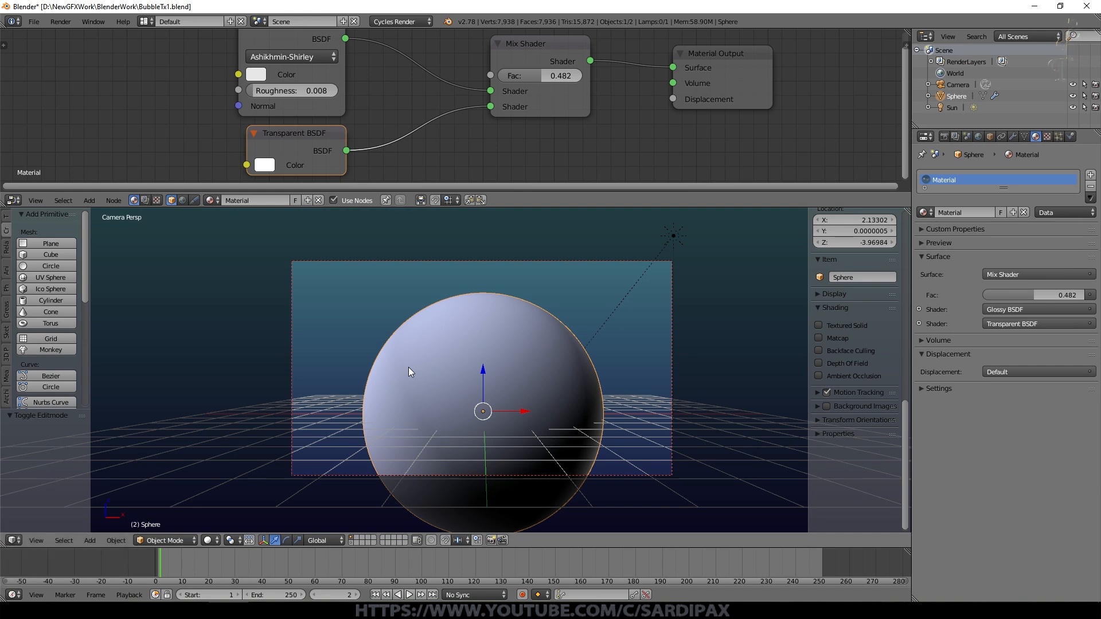
key(Tab)
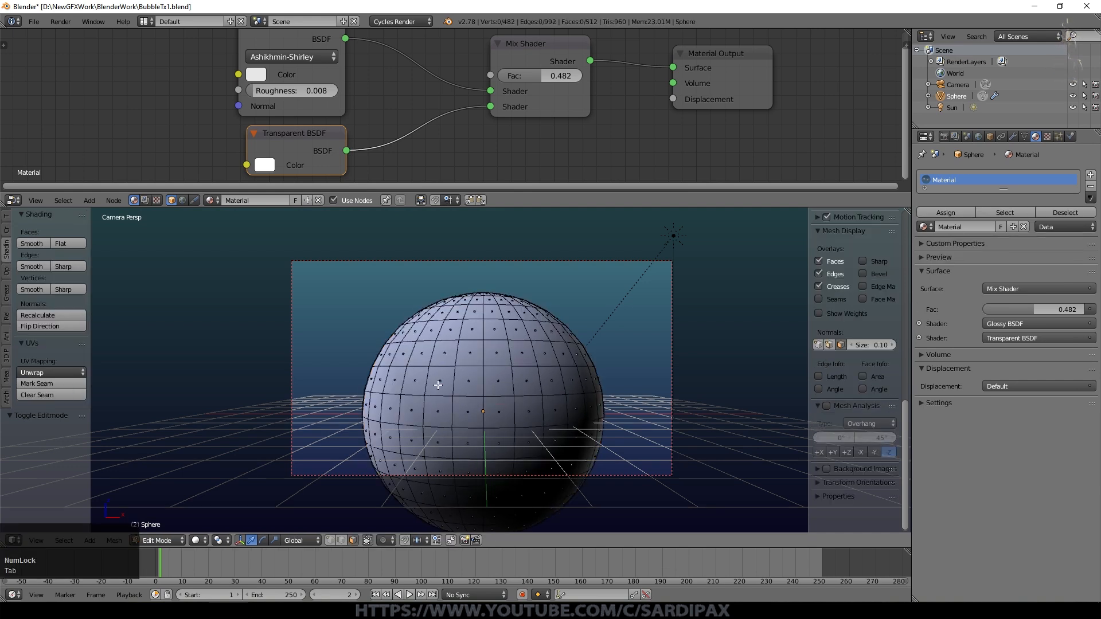
Step: Hide a circle-selected patch of the sphere's front faces, inspect the interior normals, then reveal the patch and deselect everything
key(c)
scroll(457, 417, up, 5)
click(453, 428)
right_click(453, 429)
key(h)
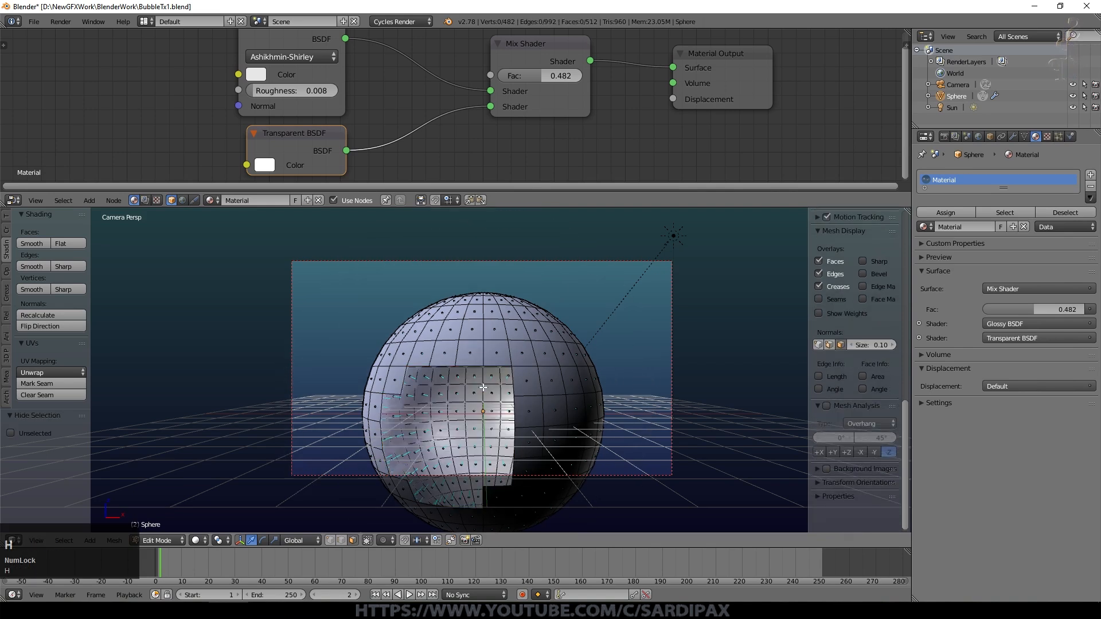
scroll(364, 392, up, 5)
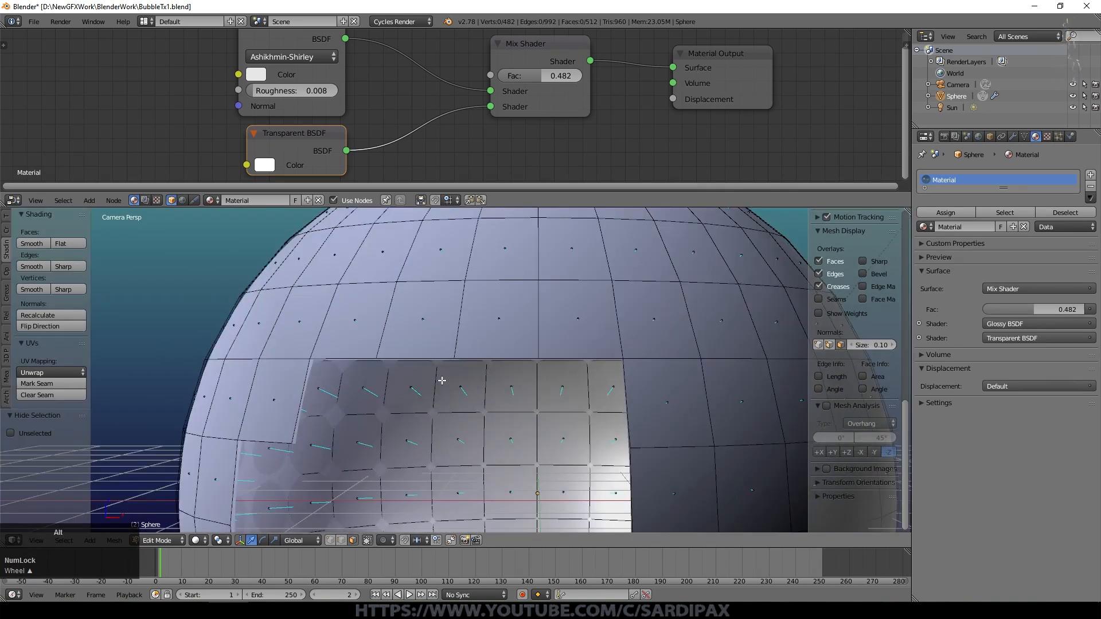
key(alt+h)
scroll(457, 386, down, 5)
key(a)
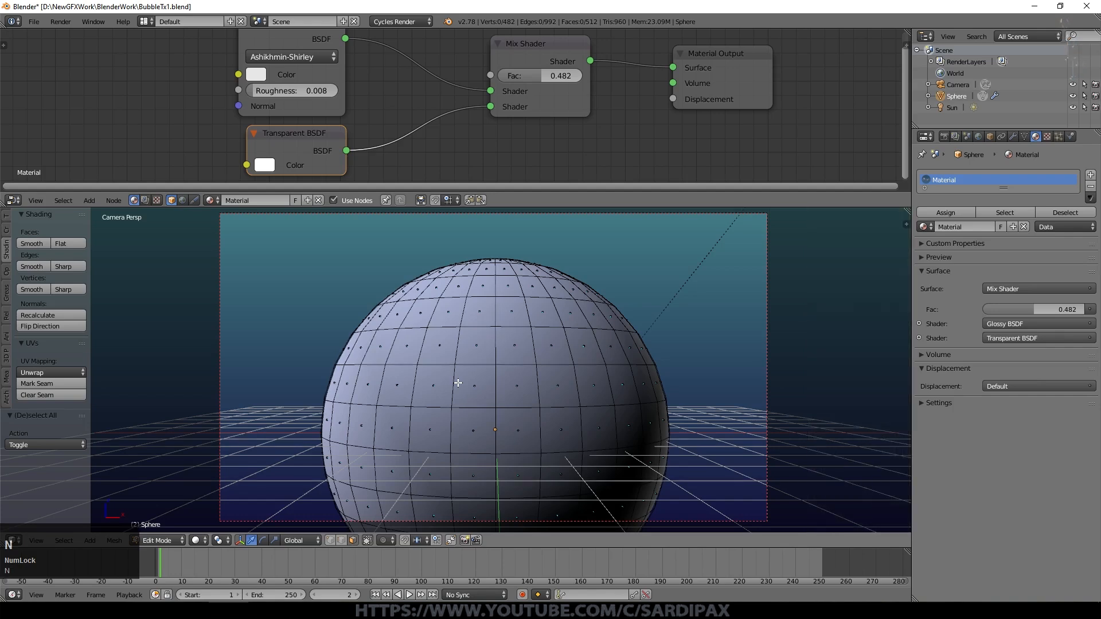
Step: Select the whole sphere mesh and, in front view, extrude it in place with zero offset
scroll(457, 386, down, 2)
key(a)
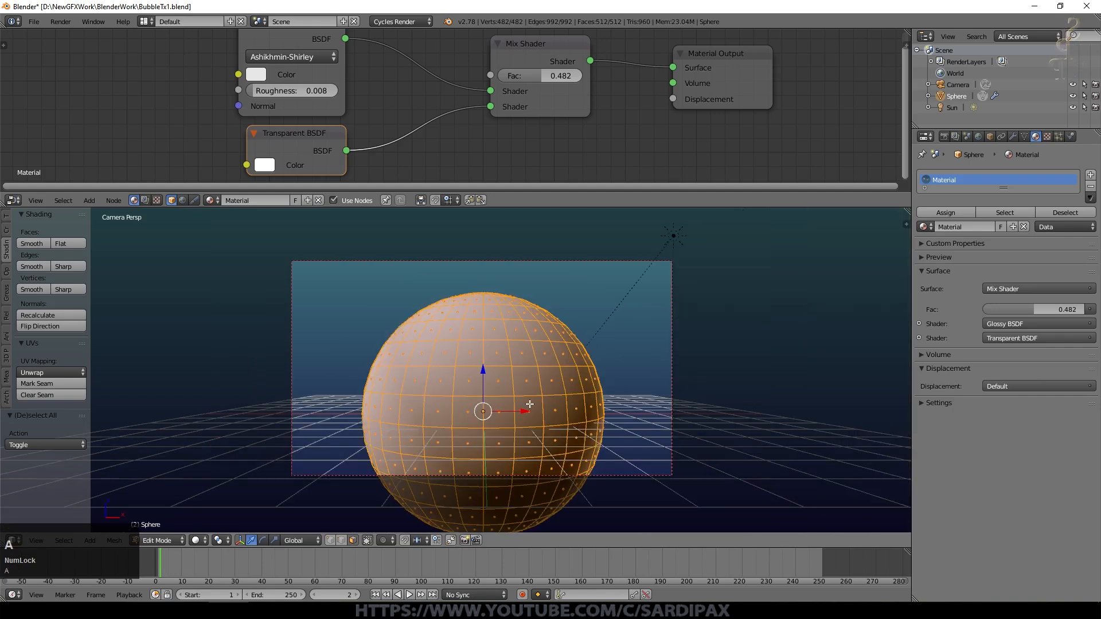
key(KP_1)
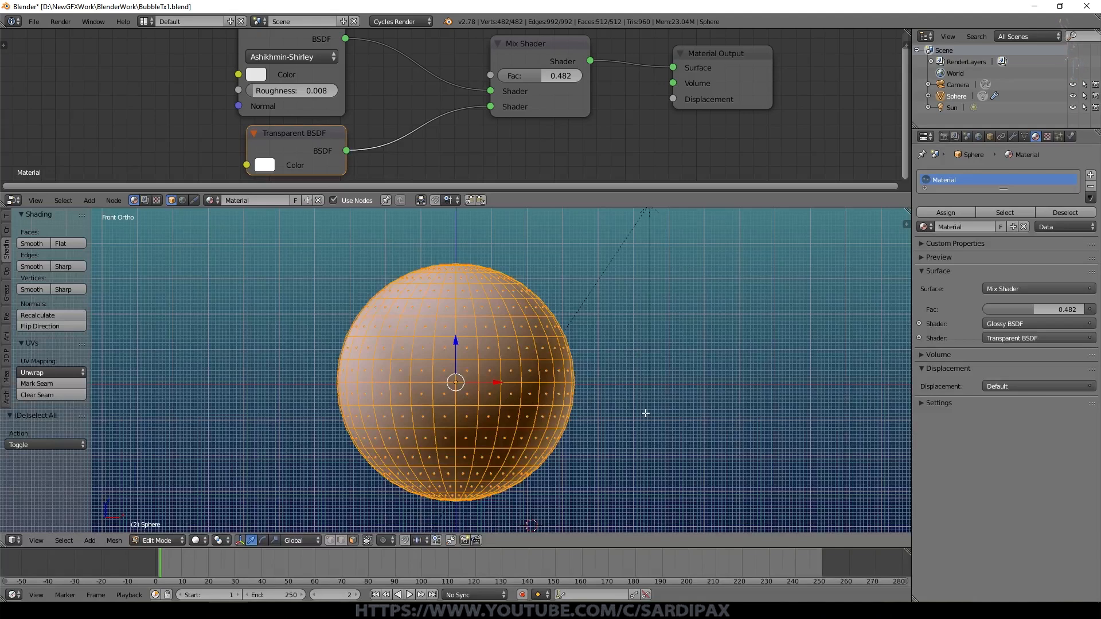
key(e)
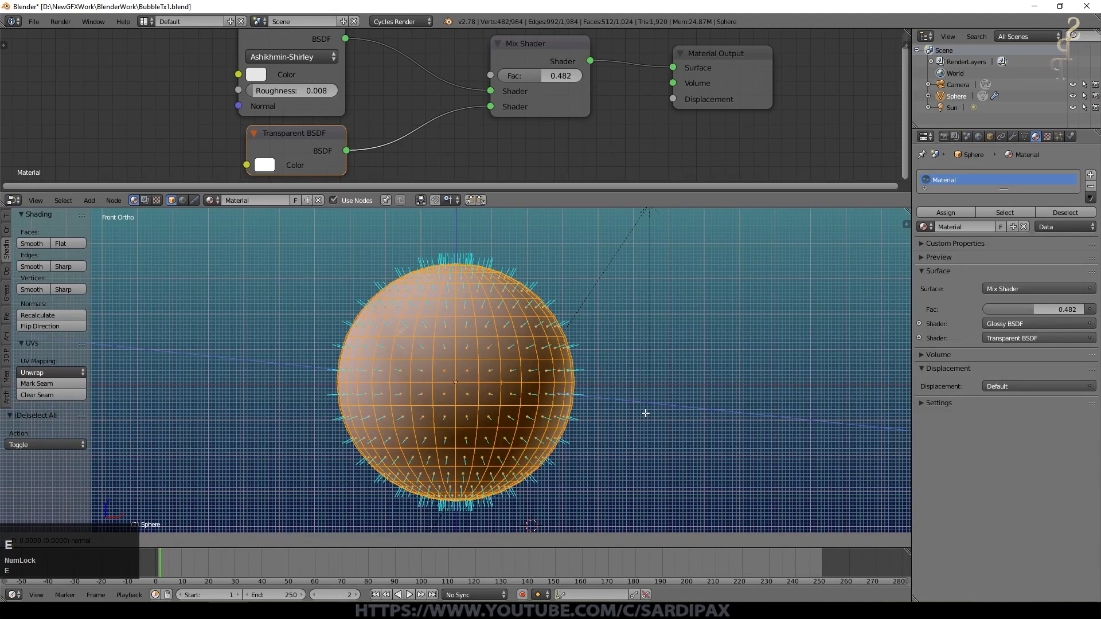
click(646, 413)
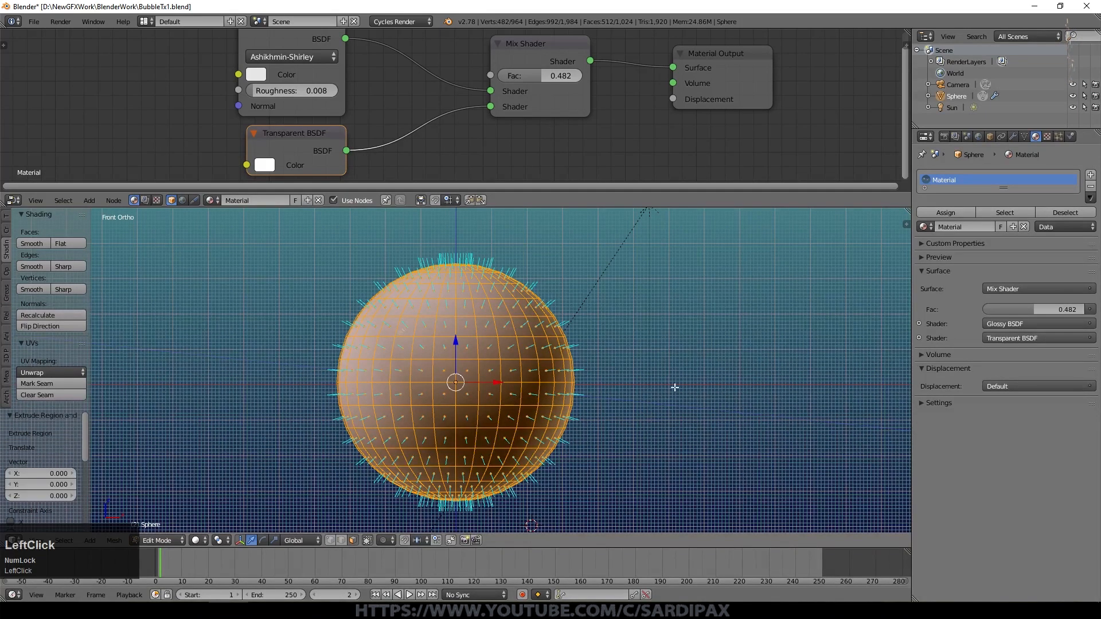
Step: Scale the extruded shell up by about 1.005 and return to Object Mode
key(s)
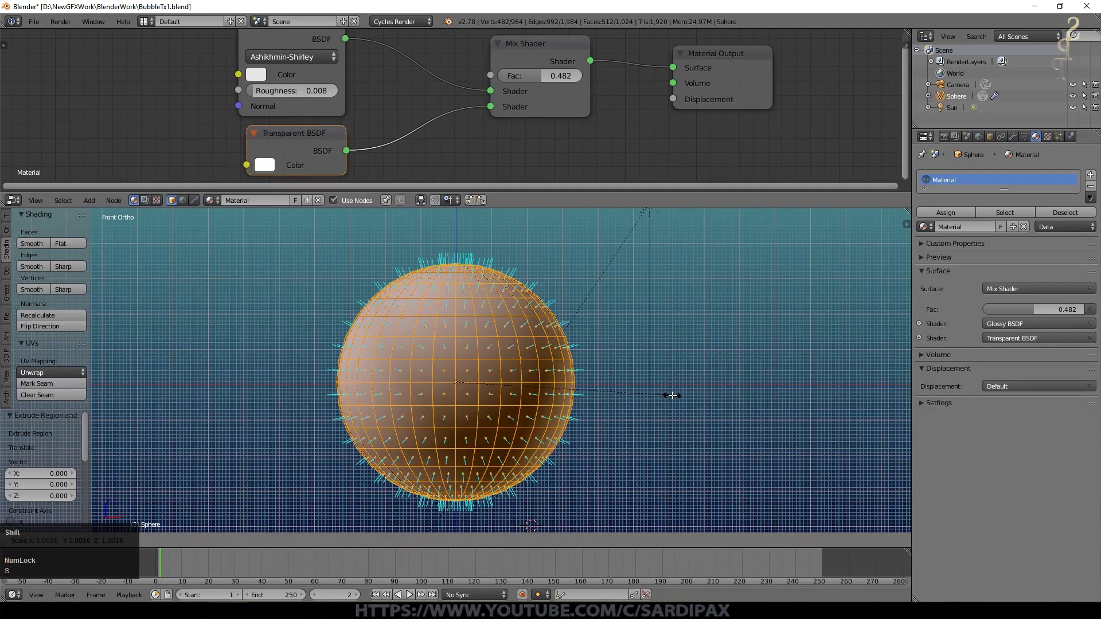
click(680, 395)
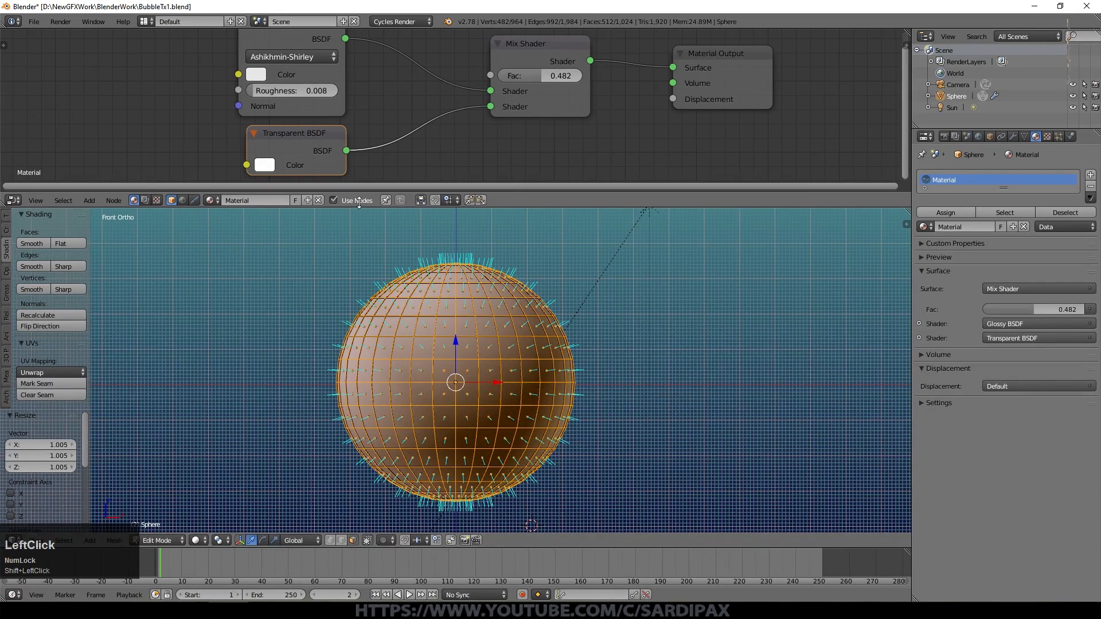
key(Tab)
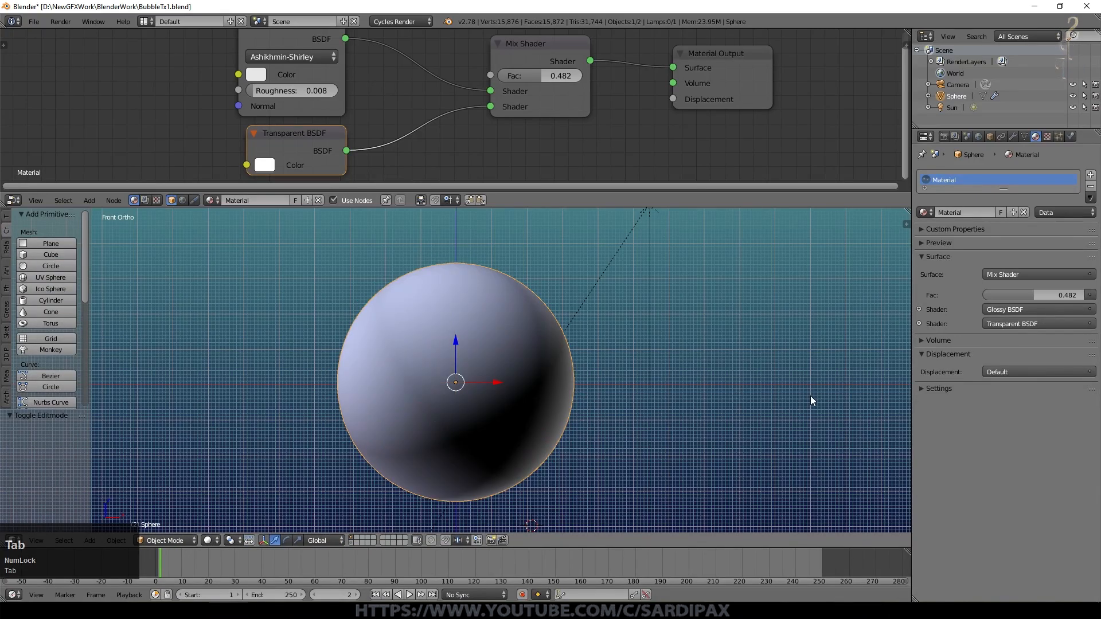
Step: In Edit Mode, deselect everything and hide a circle-selected patch of the outer shell's front faces to inspect the shell beneath
key(Tab)
scroll(534, 298, up, 3)
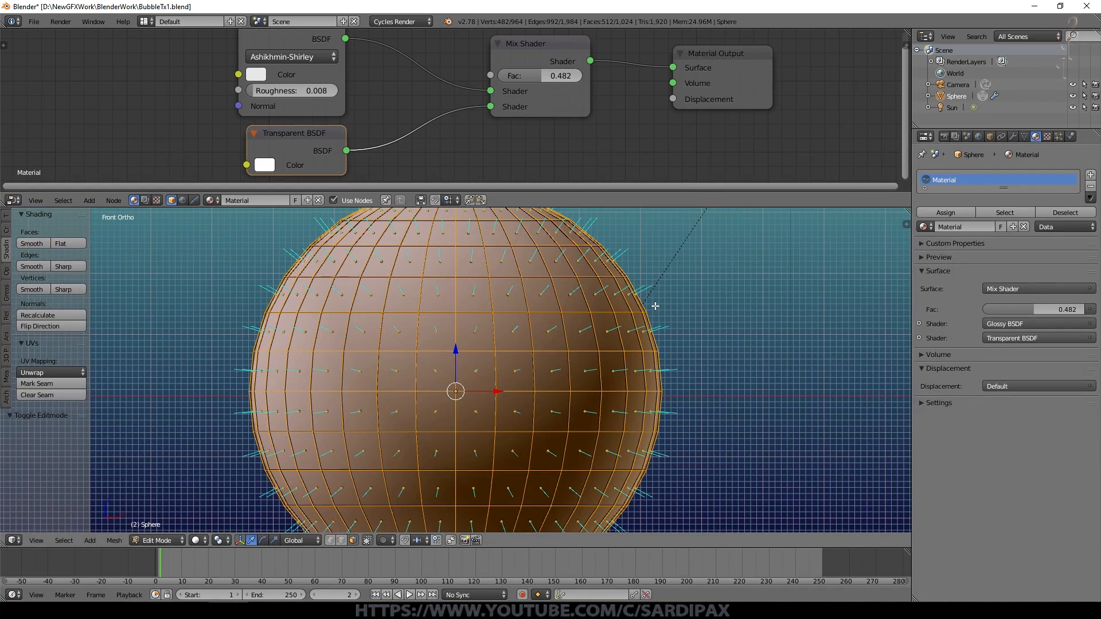
key(a)
key(c)
scroll(411, 406, down, 2)
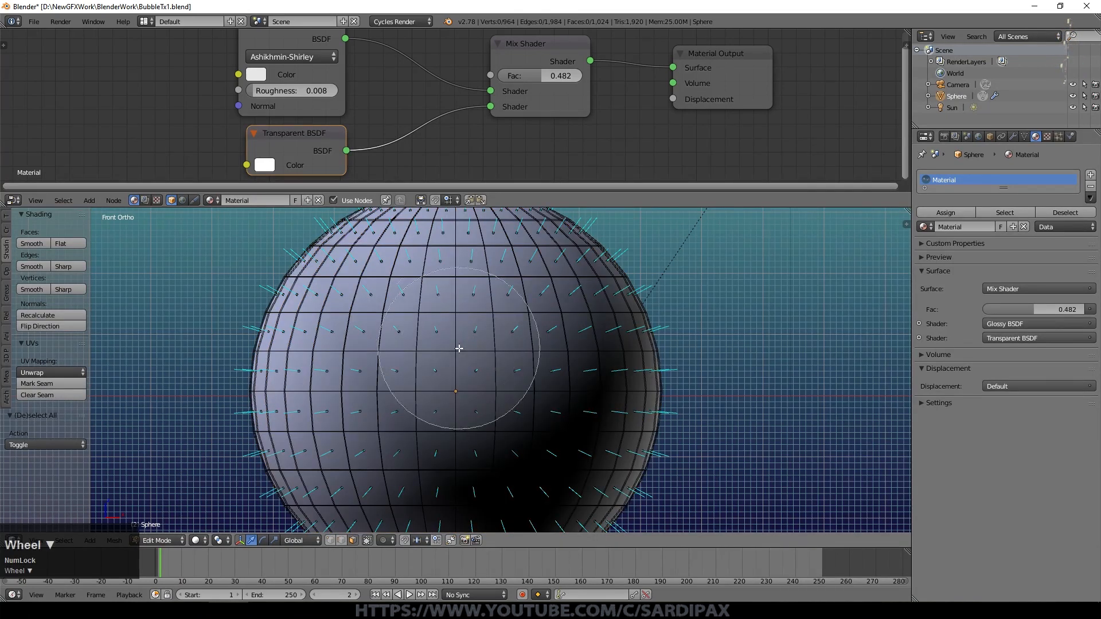
click(411, 405)
right_click(659, 354)
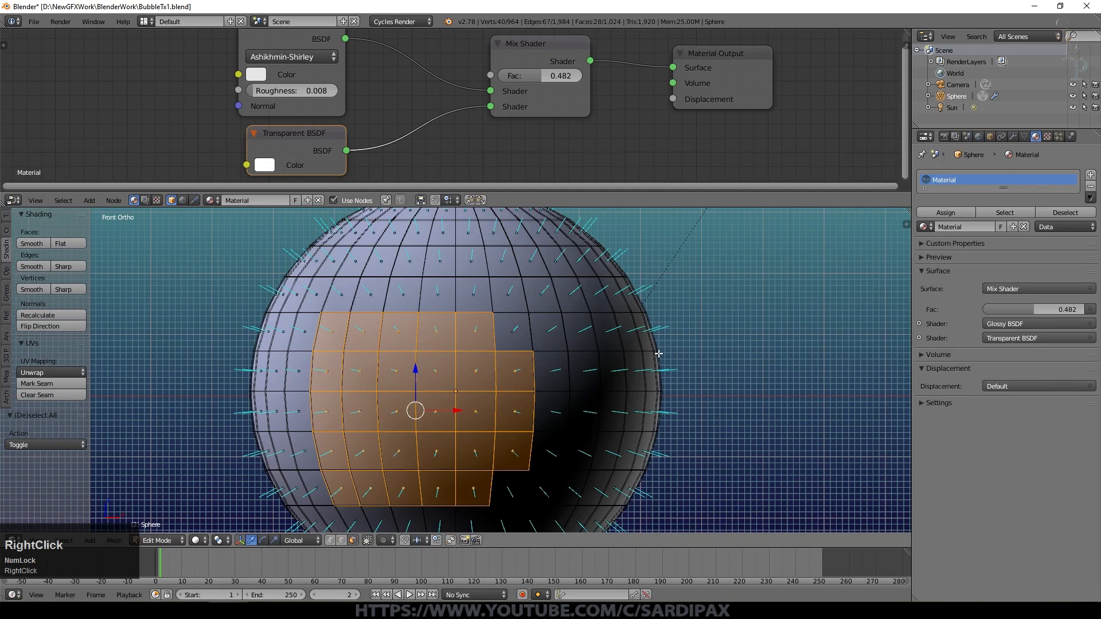
key(h)
middle_drag(462, 359, 439, 396)
scroll(440, 396, up, 4)
scroll(439, 396, down, 1)
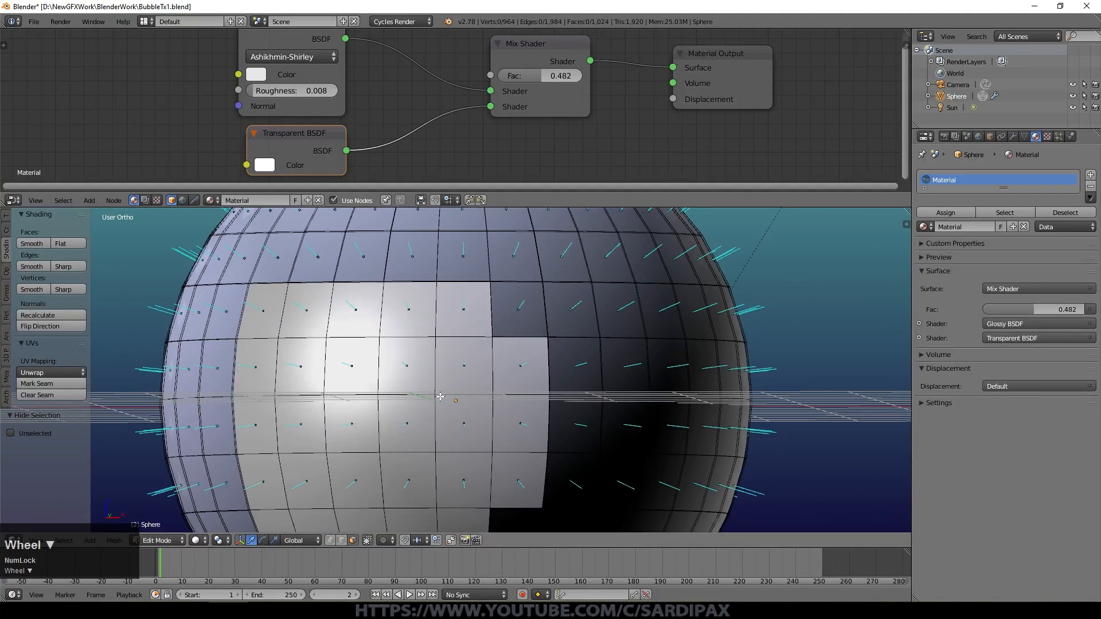
Step: Hide a circle-selected patch of the inner shell through the opening and examine the normals of both layers
right_click(416, 362)
key(c)
click(390, 402)
right_click(392, 404)
key(h)
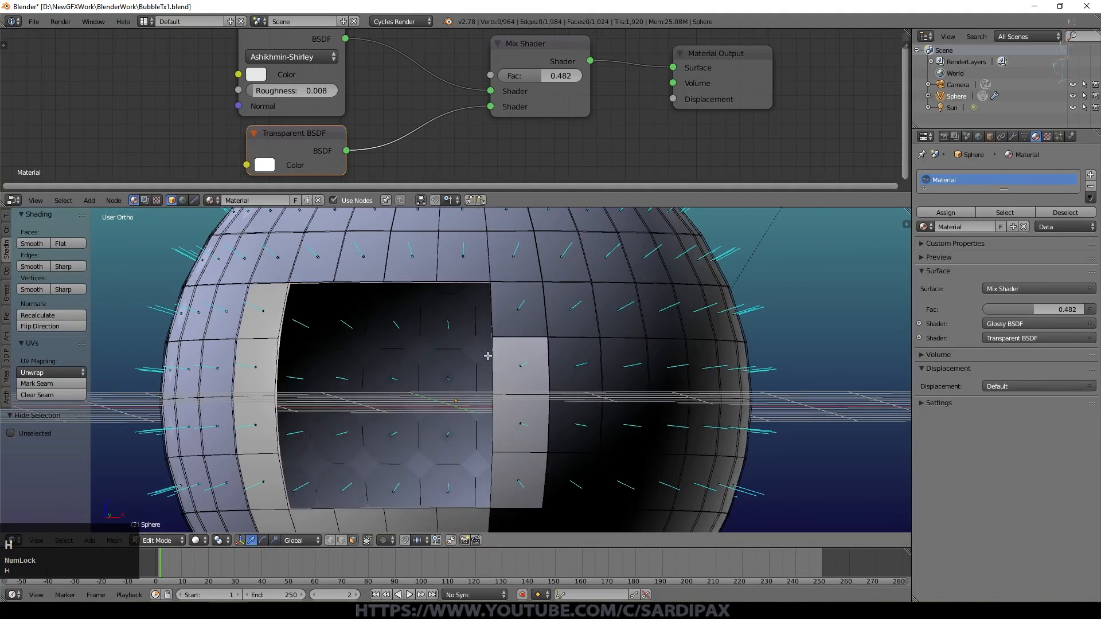
mouse_move(471, 395)
middle_down()
mouse_move(412, 433)
mouse_move(432, 432)
mouse_move(434, 395)
mouse_move(457, 398)
middle_up()
scroll(461, 399, up, 1)
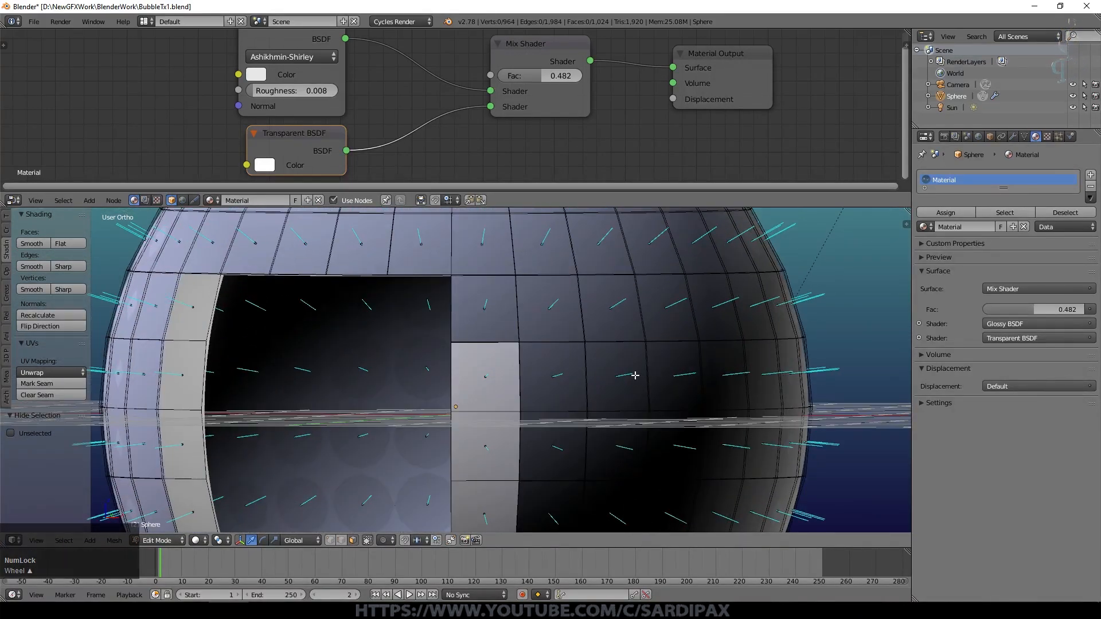
middle_drag(635, 375, 387, 404)
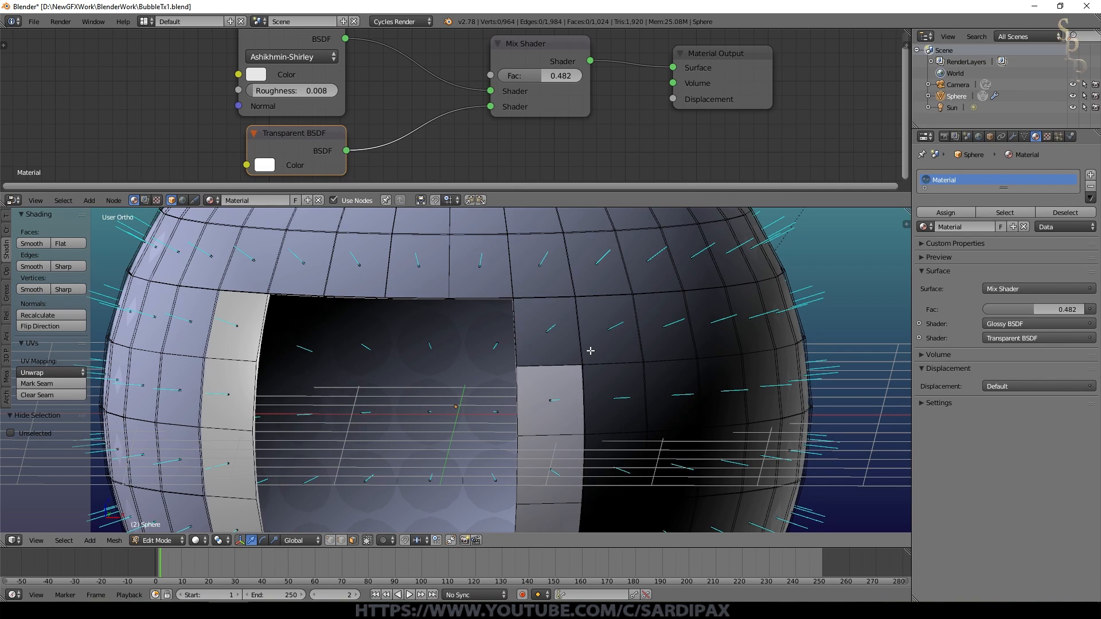
Step: Reveal all hidden faces and select the entire outer shell as linked geometry from one of its faces
key(a)
key(a)
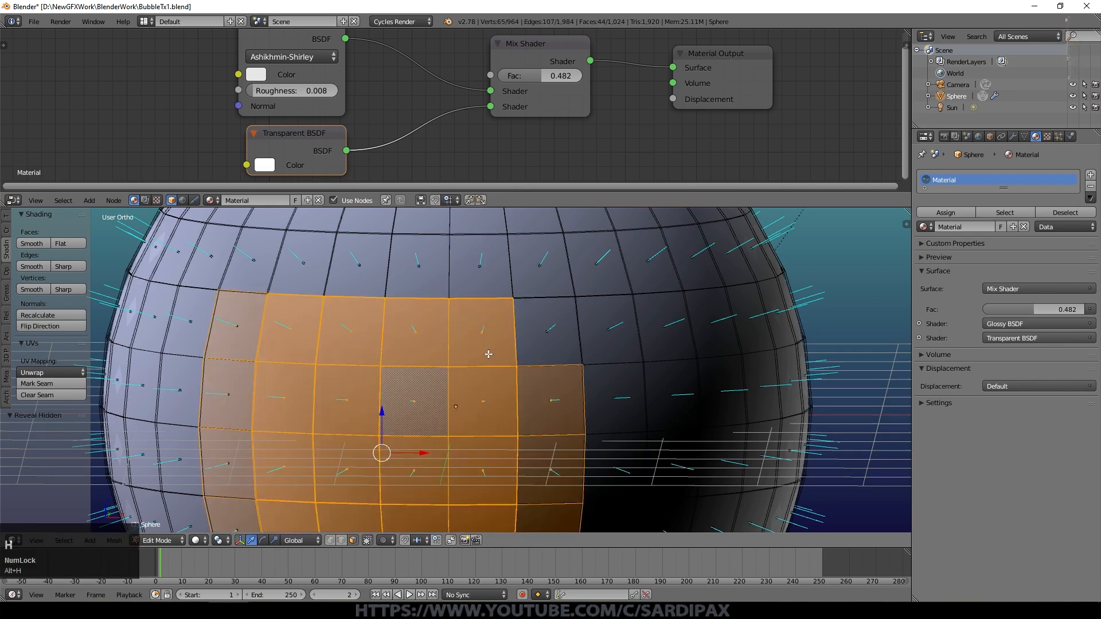
scroll(517, 333, down, 4)
right_click(500, 341)
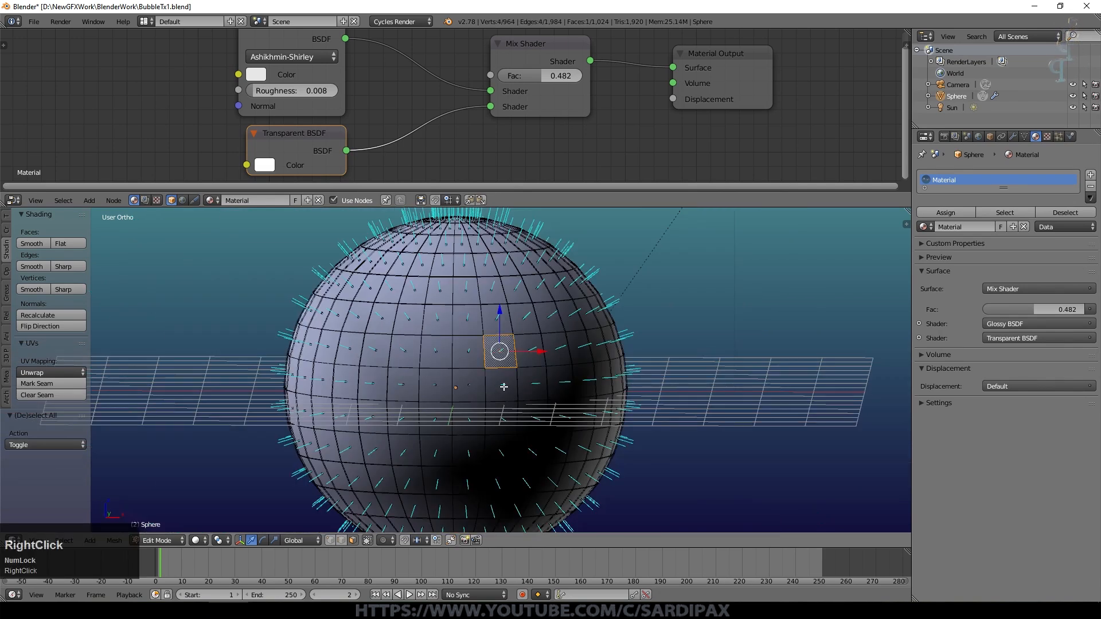
scroll(523, 387, up, 3)
middle_drag(523, 386, 672, 371)
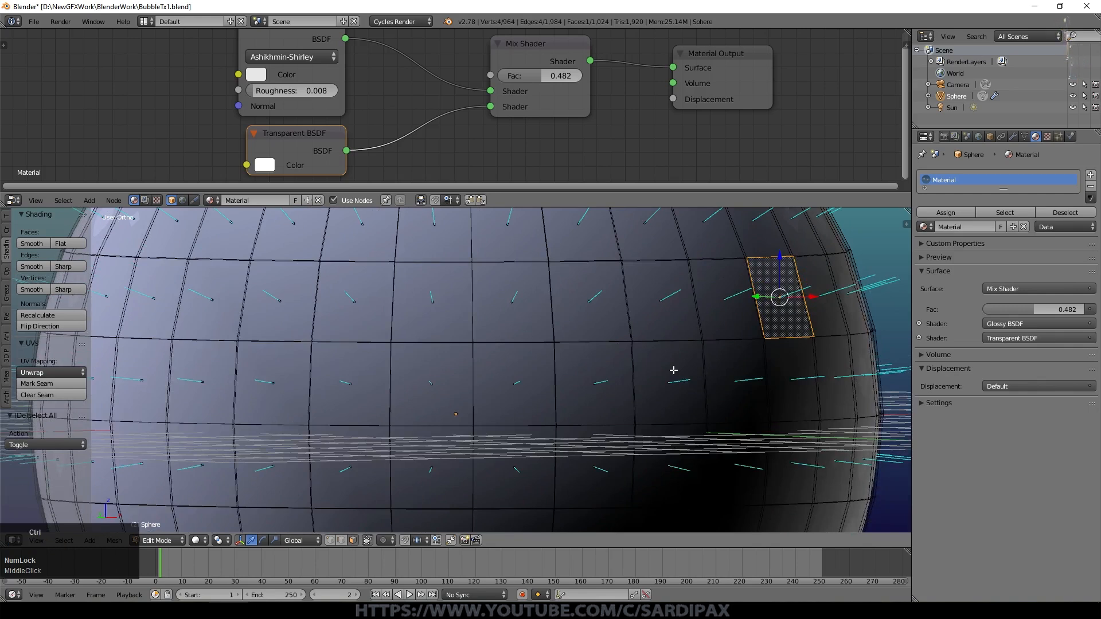
key(ctrl+l)
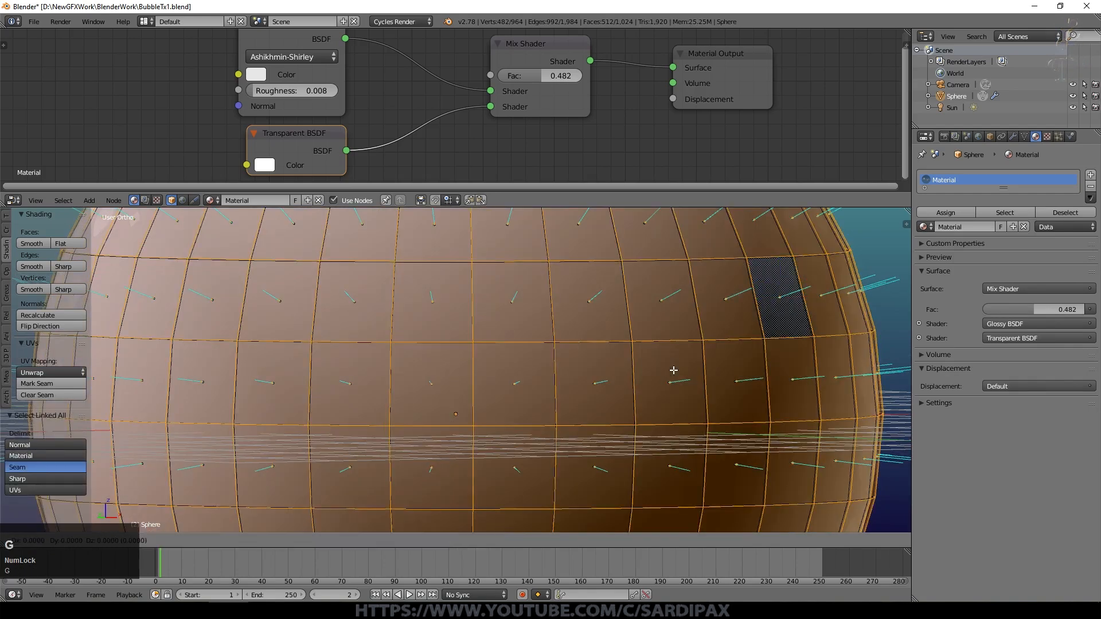
Step: Scale the selected shell down to about 0.977 so it sits inside the other shell, and check it in Object Mode
scroll(673, 370, down, 2)
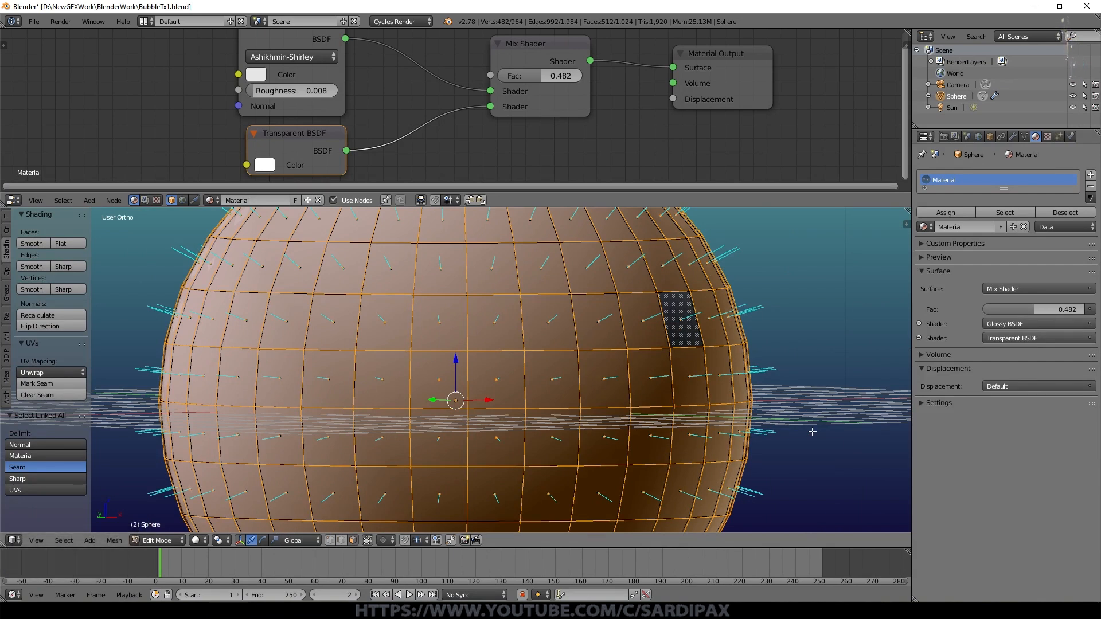
key(s)
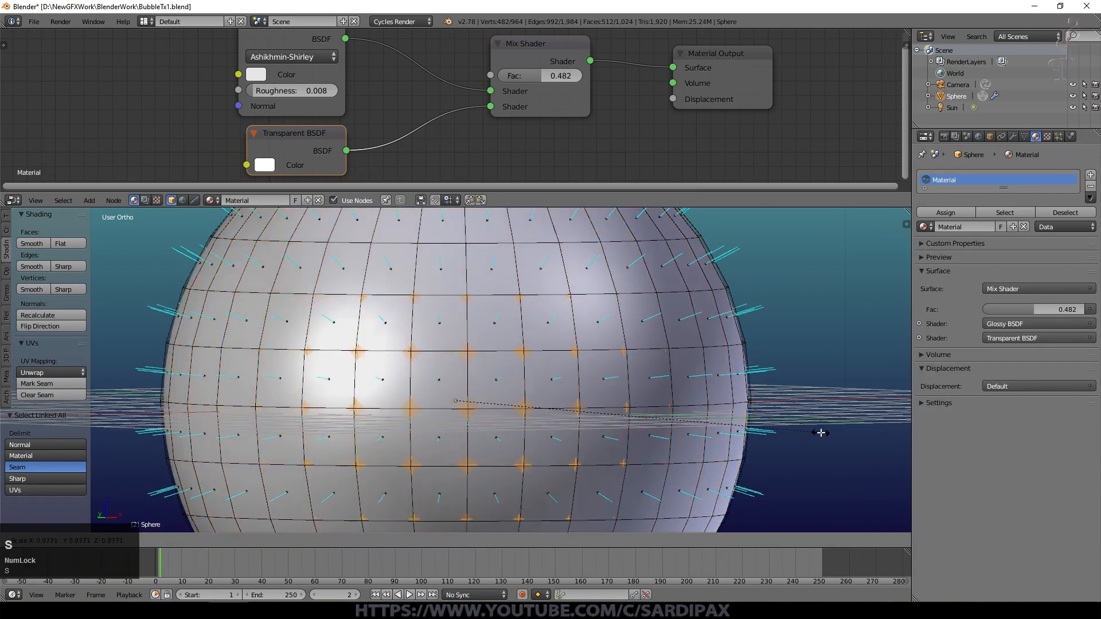
click(820, 433)
key(Tab)
key(Tab)
Step: Deselect everything, hide a two-by-two block of faces on the outermost shell and examine the gap between the layers
key(a)
scroll(451, 378, down, 3)
scroll(452, 378, up, 3)
scroll(452, 378, up, 1)
right_click(532, 384)
shift+right_click(465, 384)
shift+right_click(464, 453)
shift+right_click(531, 453)
key(h)
middle_drag(581, 392, 680, 407)
scroll(726, 437, up, 1)
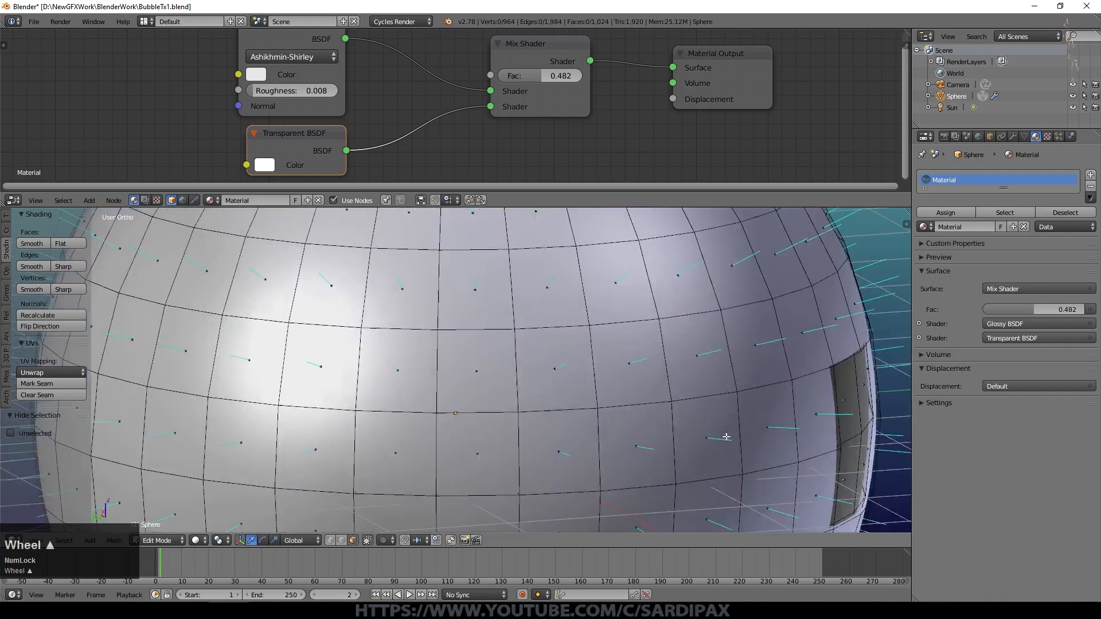
scroll(700, 365, down, 1)
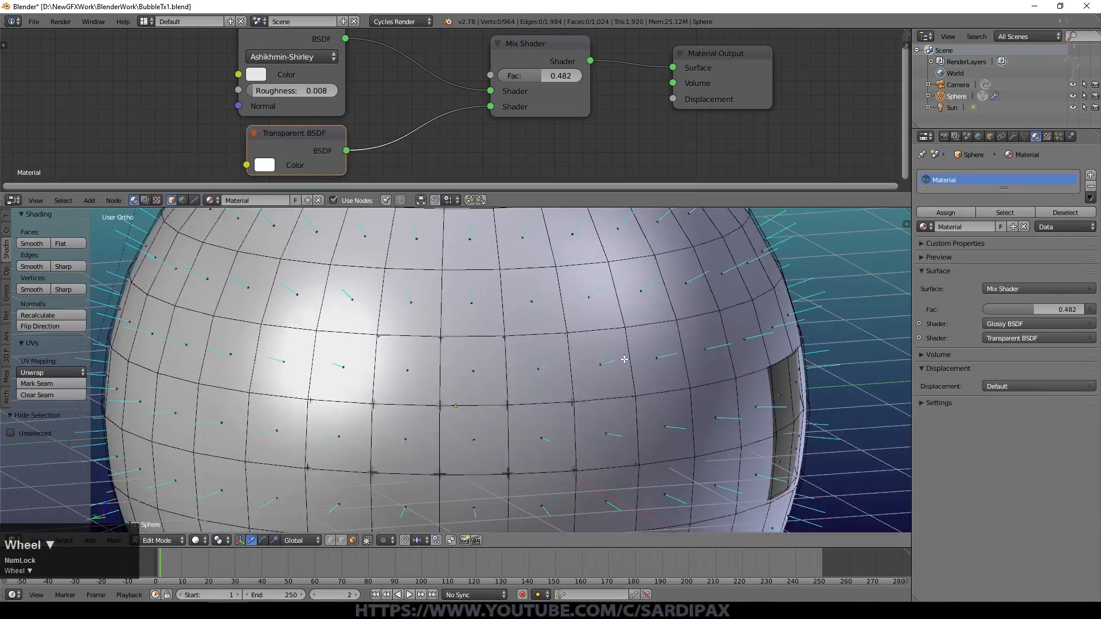
Step: Compare the double-shelled sphere in Object Mode and Edit Mode, and view the opening in its side
key(Tab)
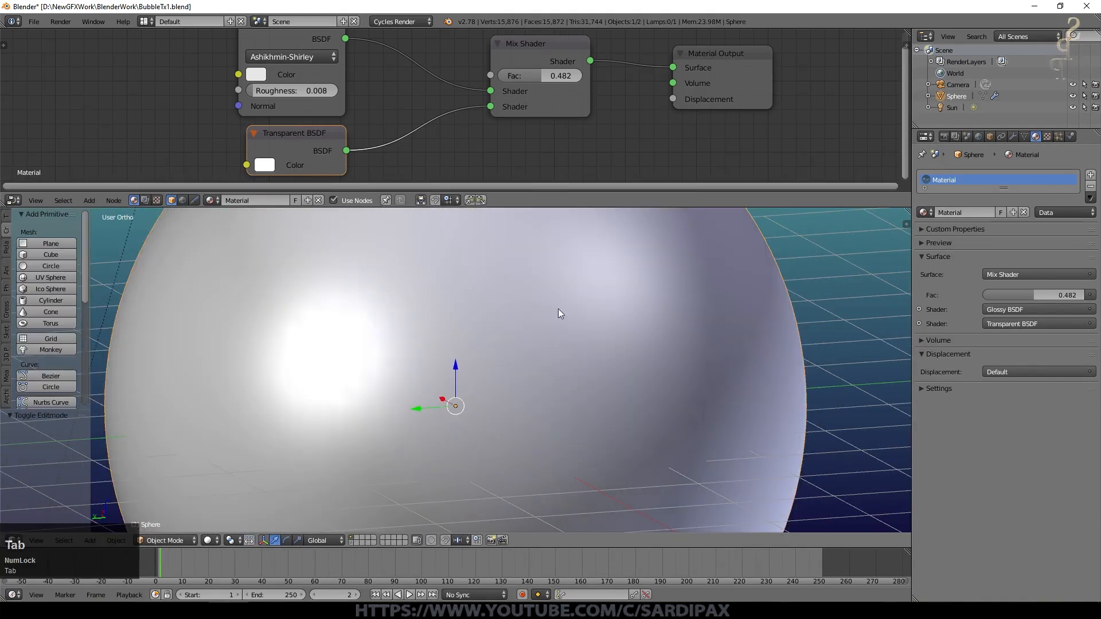
scroll(634, 350, down, 2)
key(Tab)
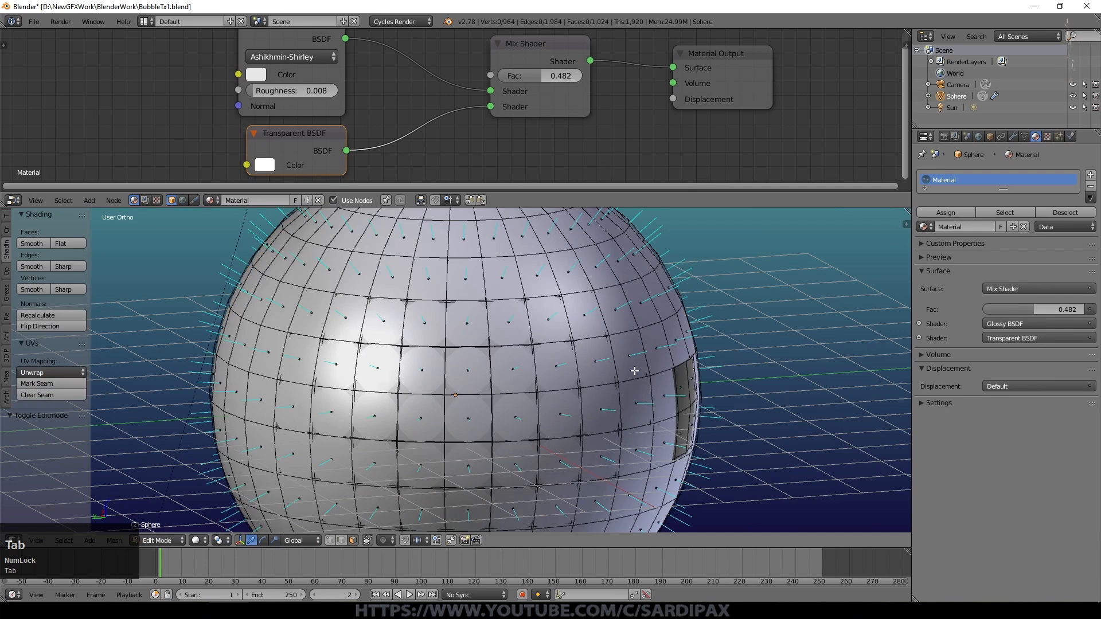
key(Tab)
key(Tab)
middle_drag(634, 370, 622, 363)
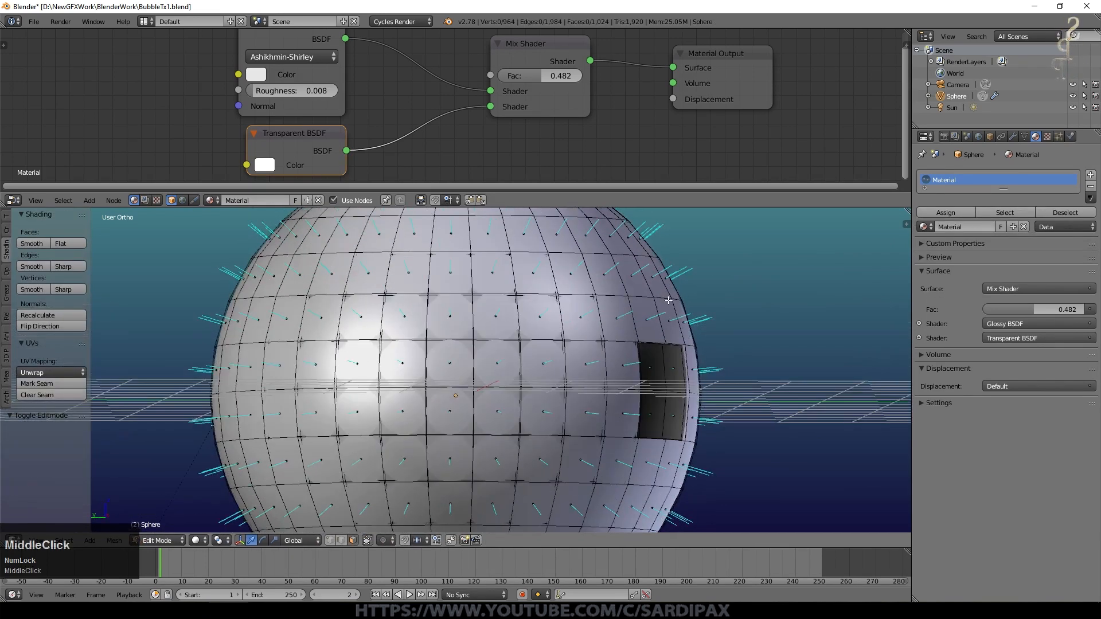
Step: Hide three of the inner shell's faces visible through the opening and inspect the normals inside
right_click(656, 367)
shift+right_click(673, 378)
shift+right_click(676, 411)
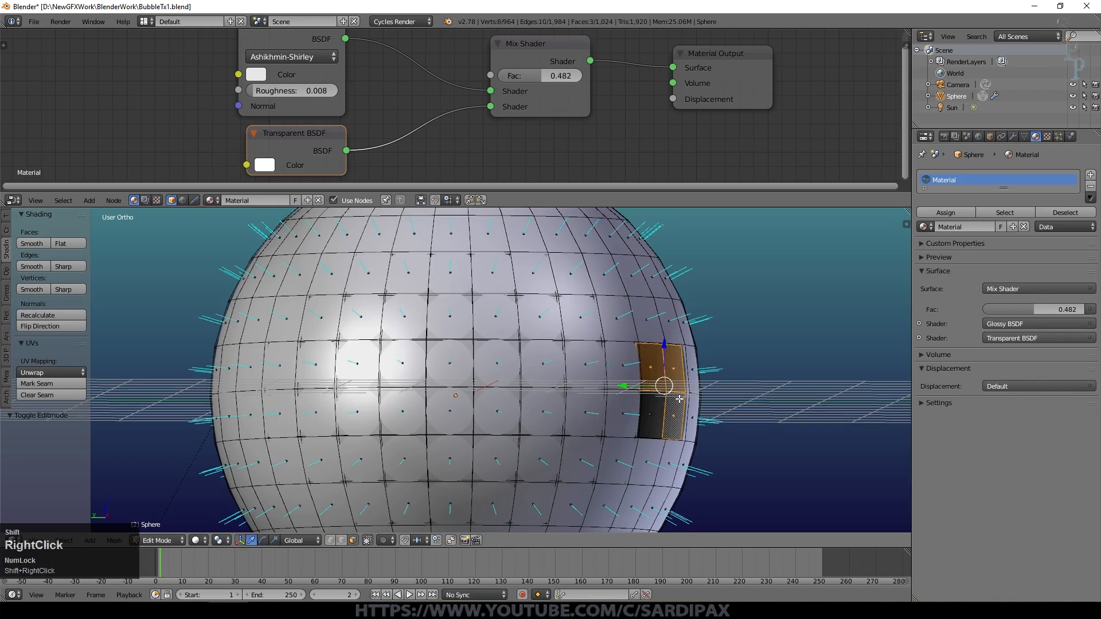
key(h)
middle_drag(676, 399, 634, 394)
scroll(635, 392, up, 5)
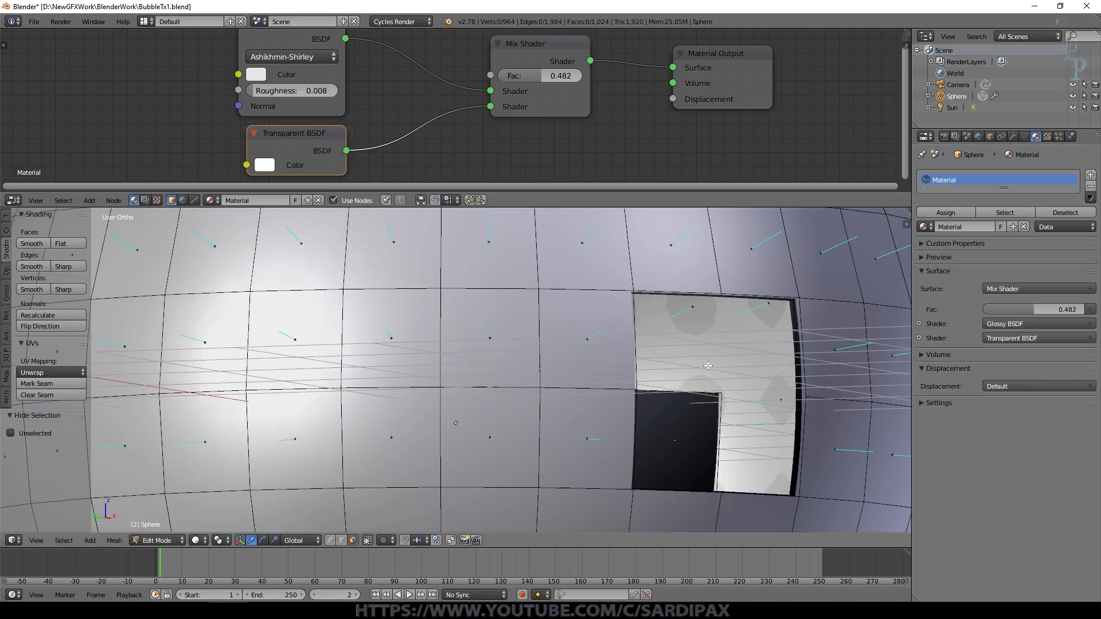
Step: Reveal the hidden faces, deselect everything and select the whole outer shell starting from one of its faces
scroll(708, 365, down, 5)
right_click(649, 365)
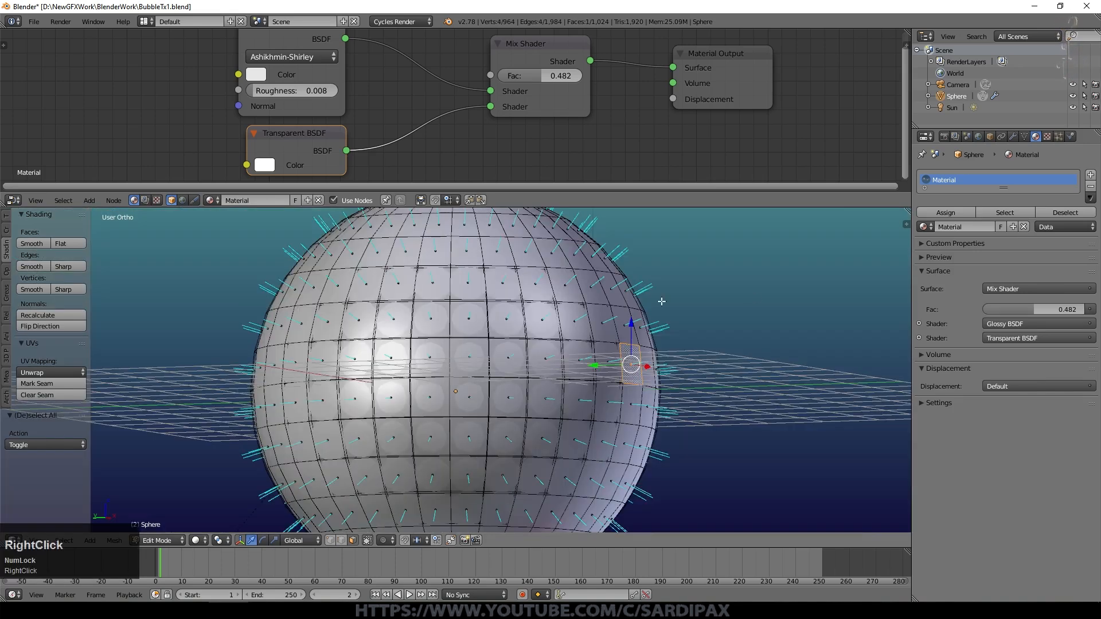
scroll(681, 327, up, 1)
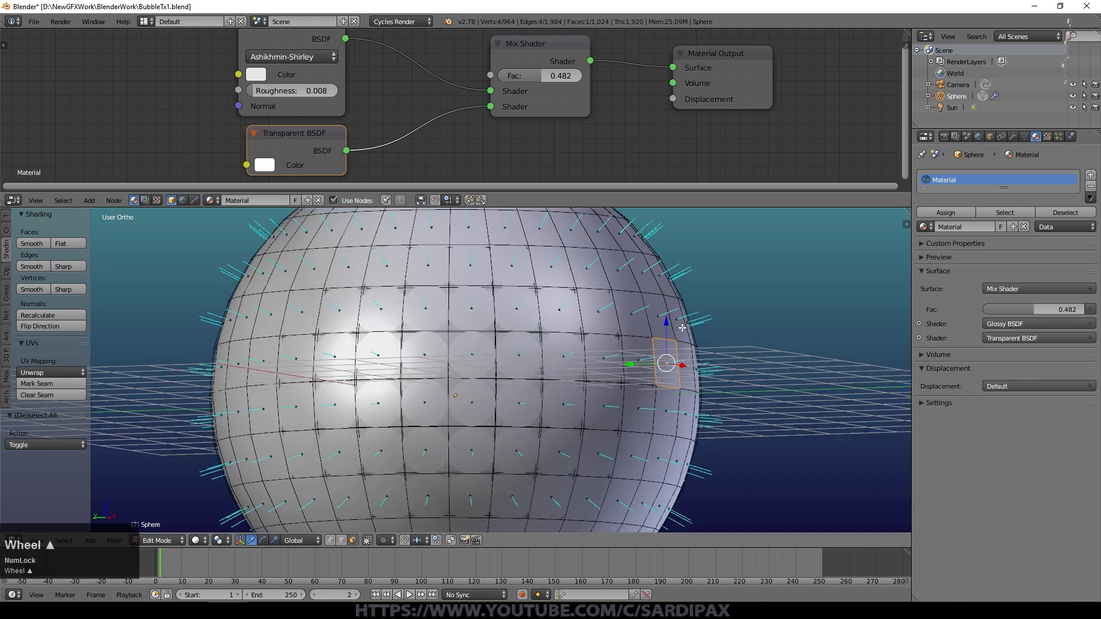
scroll(682, 327, up, 3)
scroll(682, 327, down, 1)
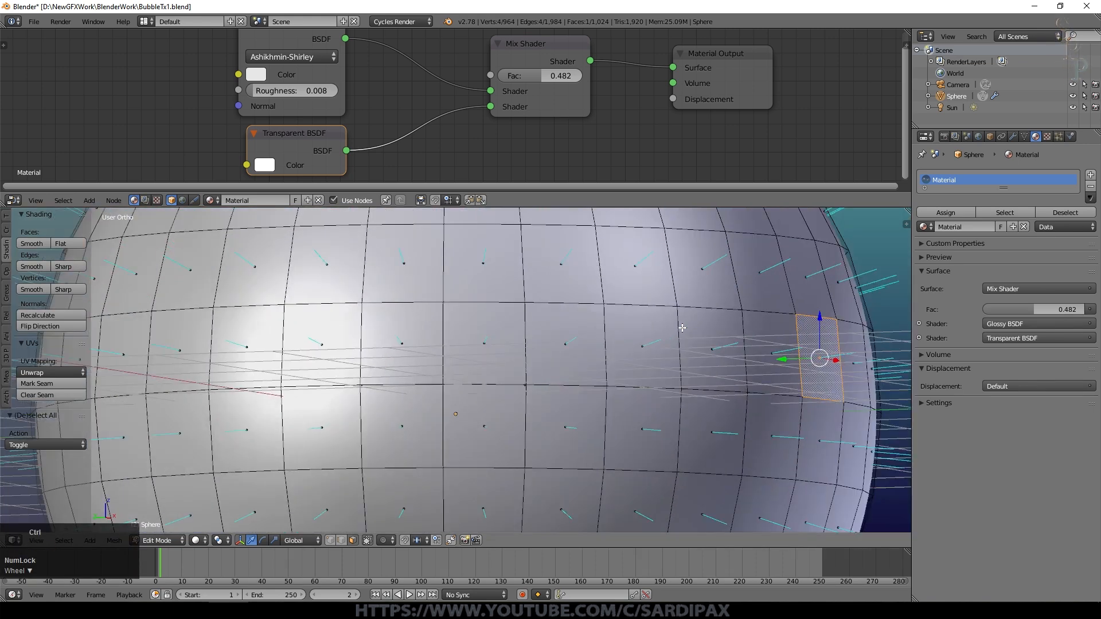
key(ctrl+l)
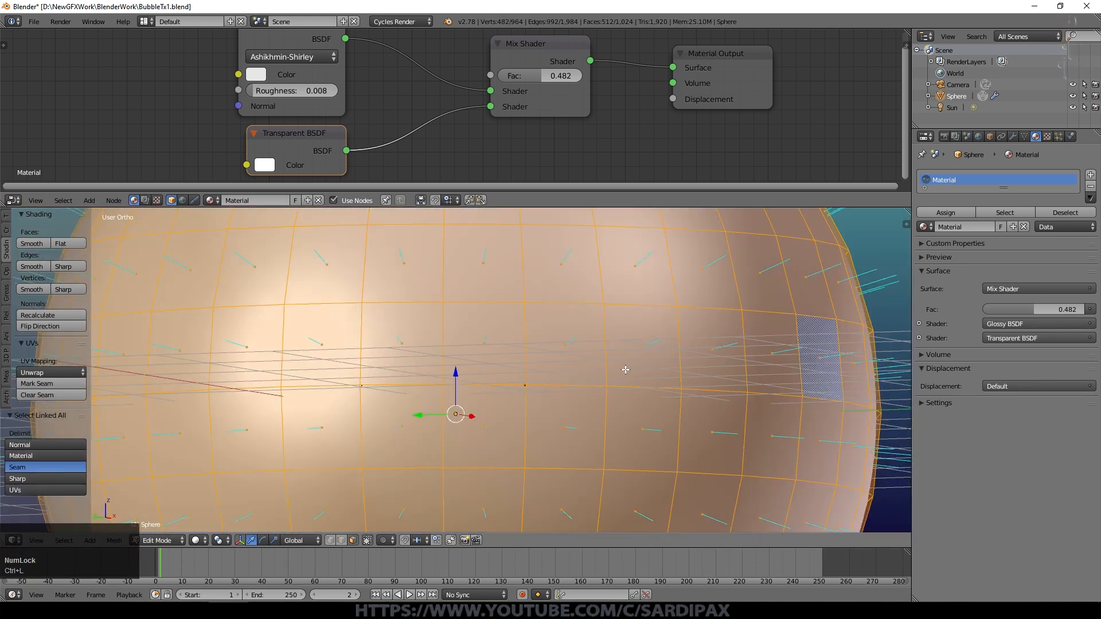
Step: Flip the normals of the selected outer shell
key(g)
key(Escape)
click(51, 326)
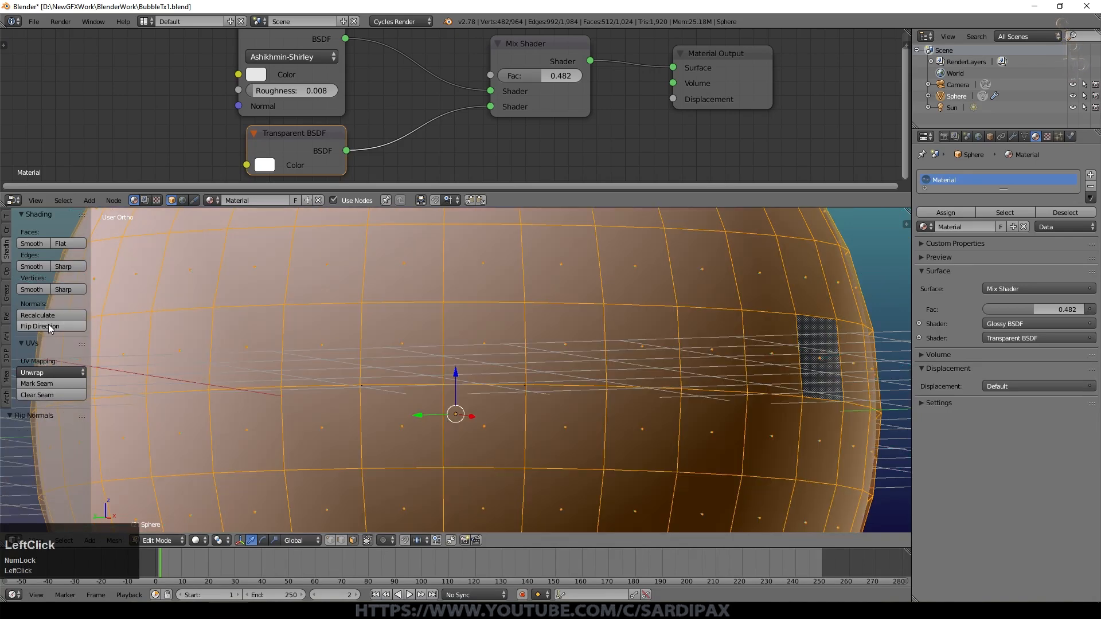
Step: Turn off the face normals display and show the sphere from the front in Object Mode
scroll(523, 363, down, 3)
key(Tab)
key(n)
scroll(844, 408, down, 3)
click(844, 408)
key(Tab)
middle_drag(593, 287, 642, 291)
key(KP_1)
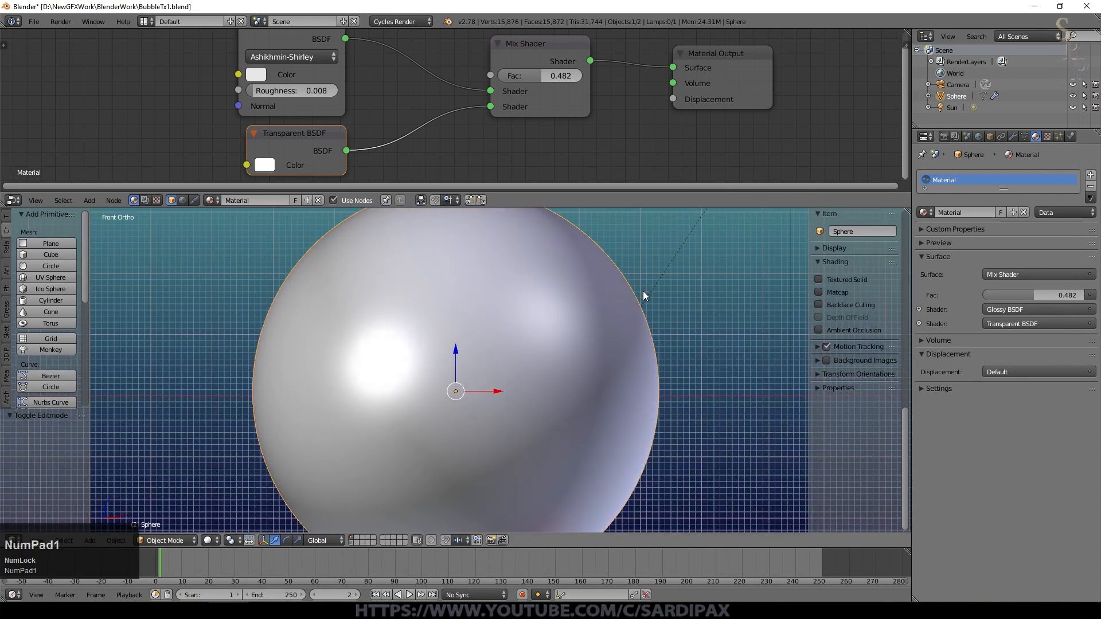
Step: Save over the existing file, and preview the sphere in rendered shading to examine the gap between the shells at its edge
key(ctrl+s)
click(642, 290)
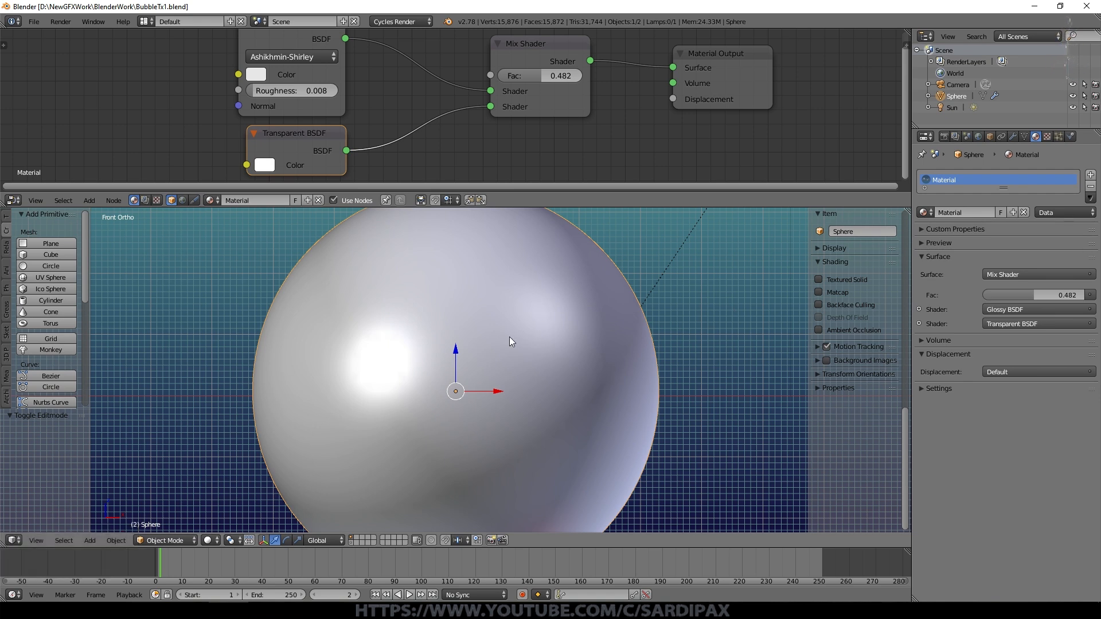
click(208, 540)
click(236, 456)
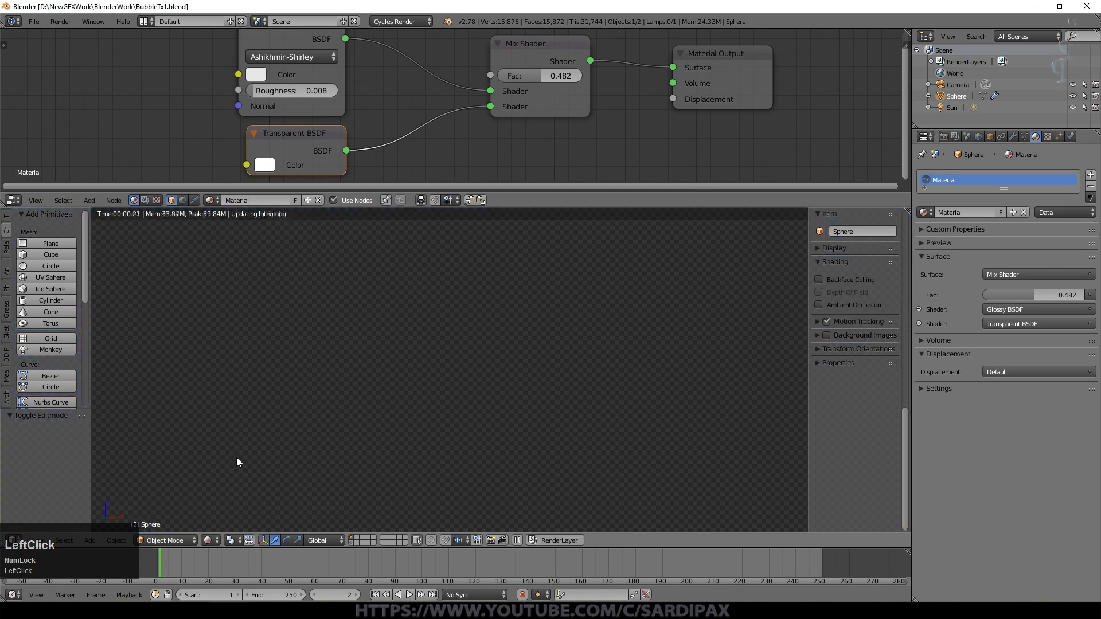
scroll(574, 473, down, 1)
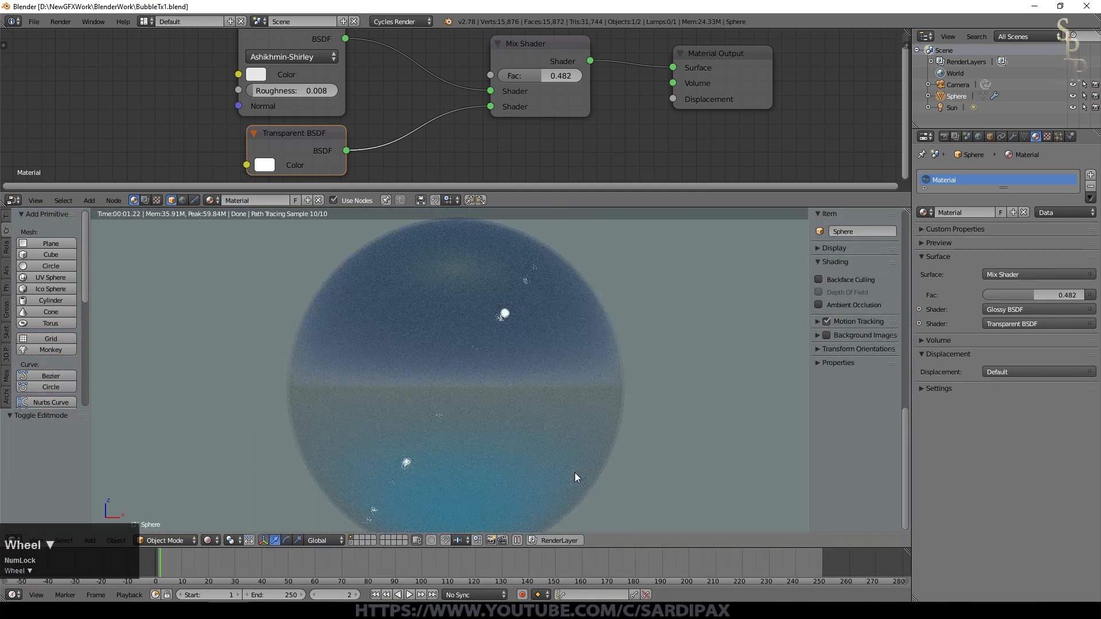
shift+middle_drag(638, 394, 579, 401)
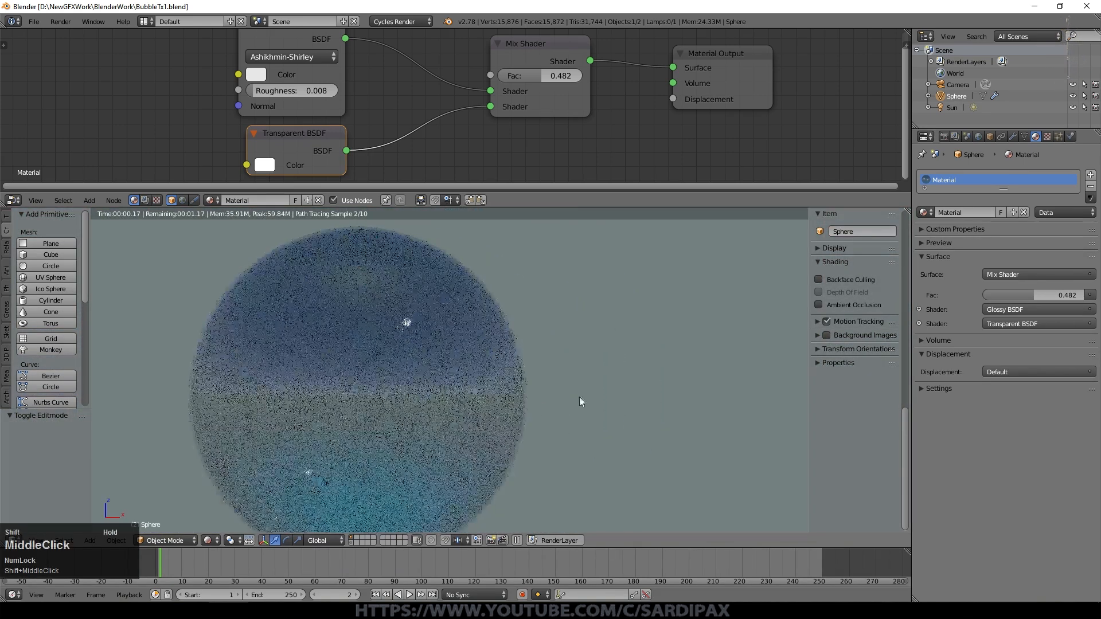
scroll(597, 396, up, 5)
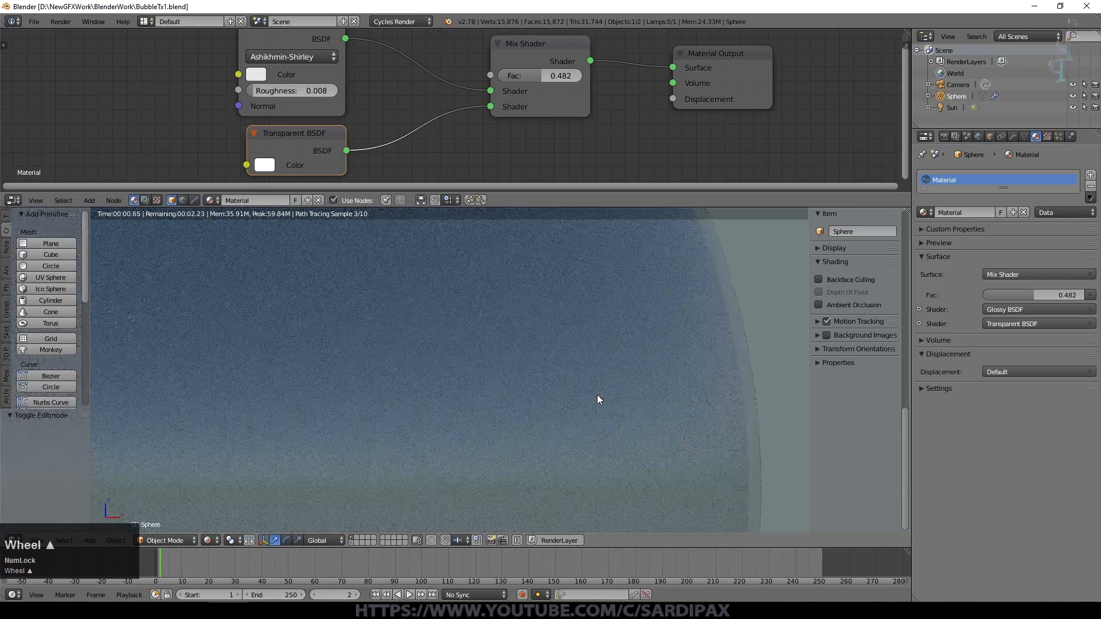
Step: Open the sphere's modifier settings and look through the available modifiers
click(1013, 137)
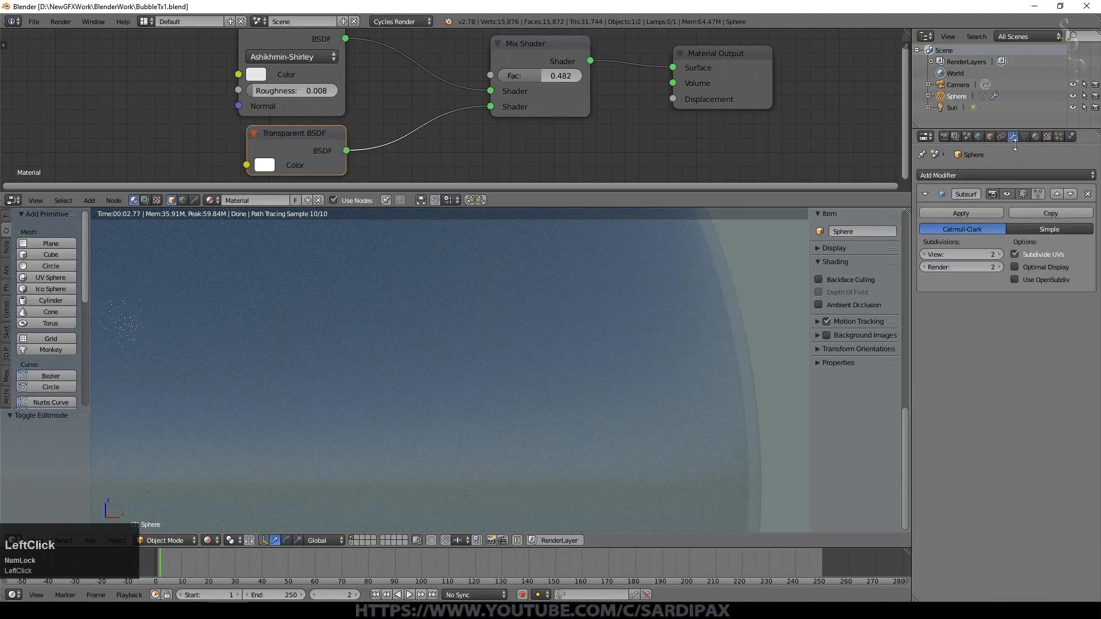
click(953, 176)
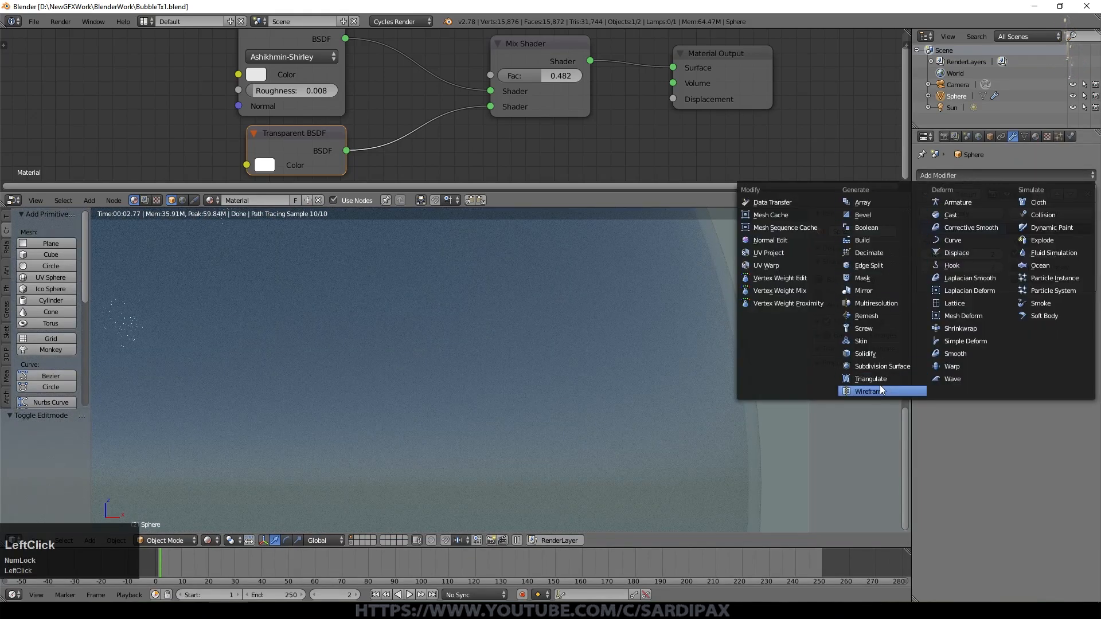
click(880, 367)
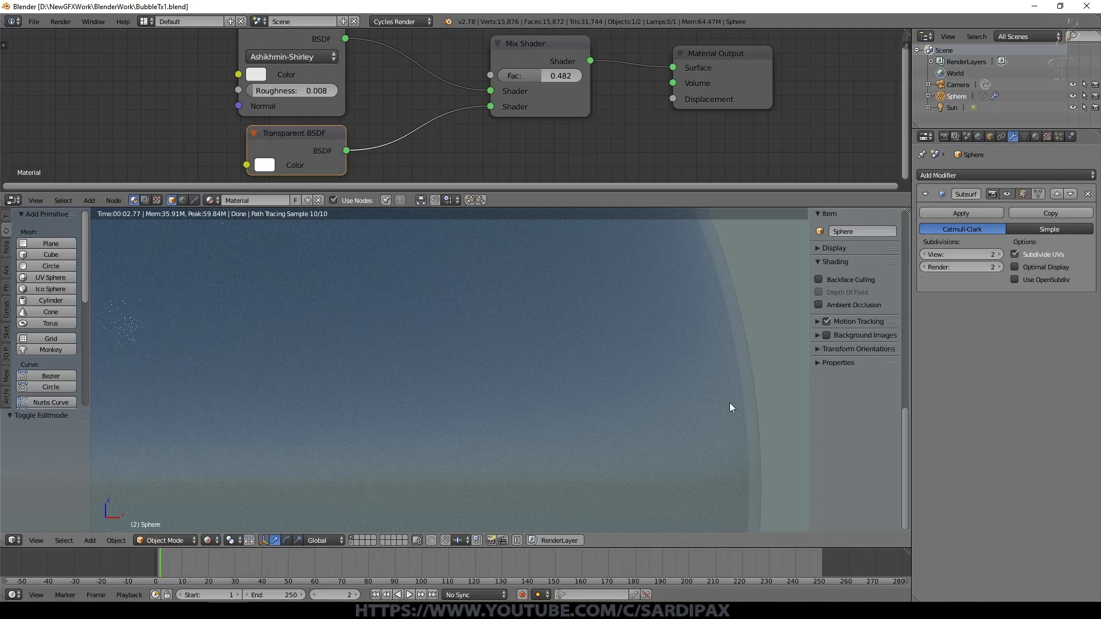
Step: Return to solid shading and scale the selected shell down to about 0.99 in Edit Mode to narrow the gap between the layers
scroll(607, 366, down, 3)
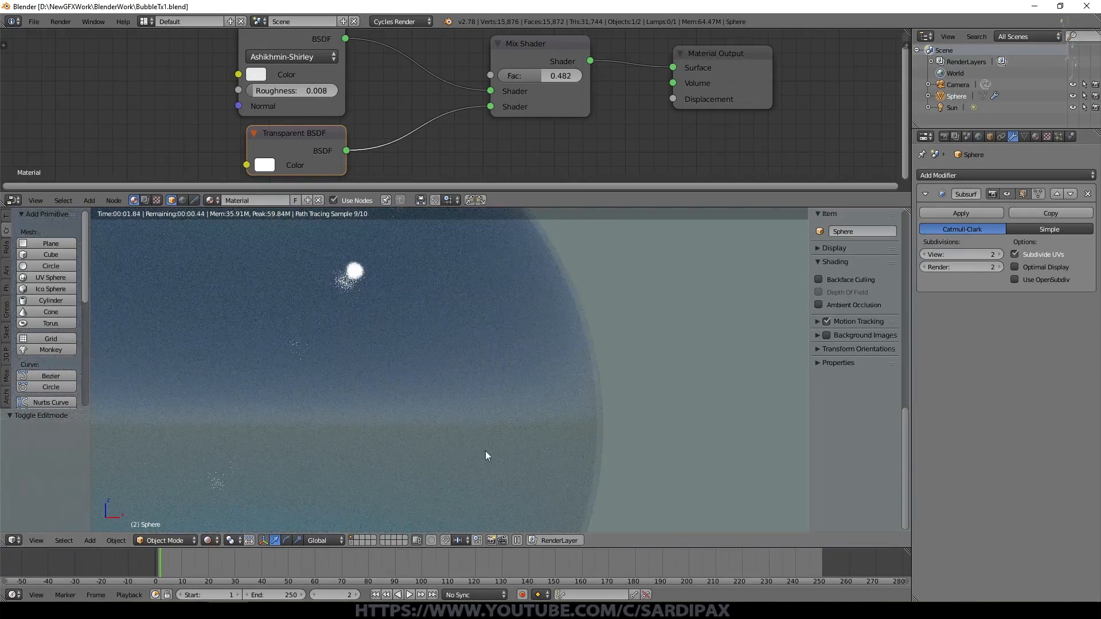
click(208, 540)
click(225, 502)
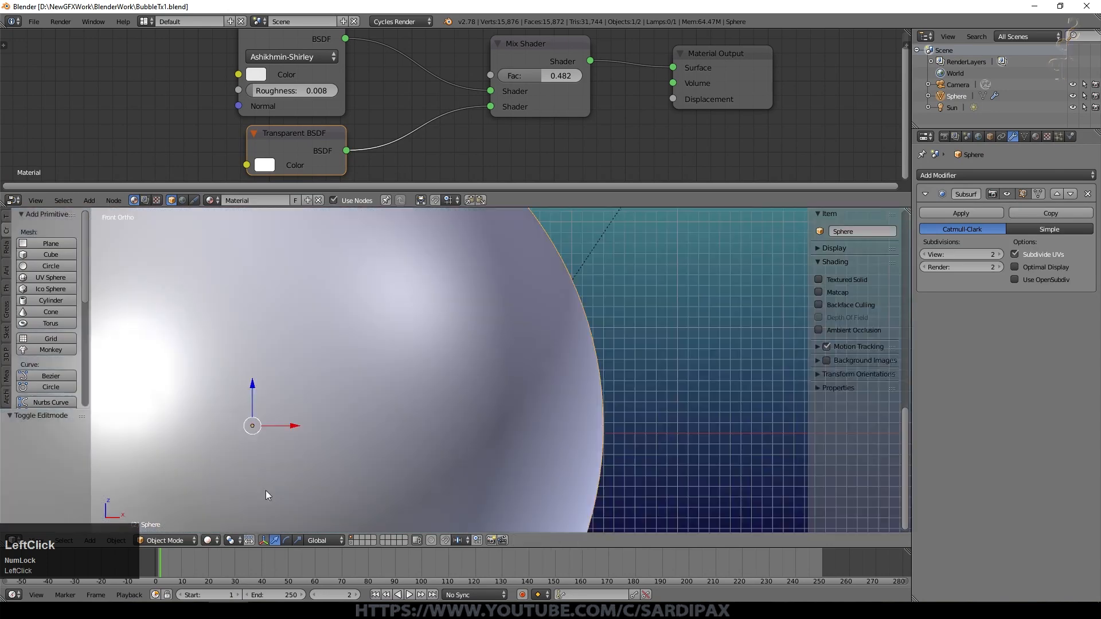
key(Tab)
key(s)
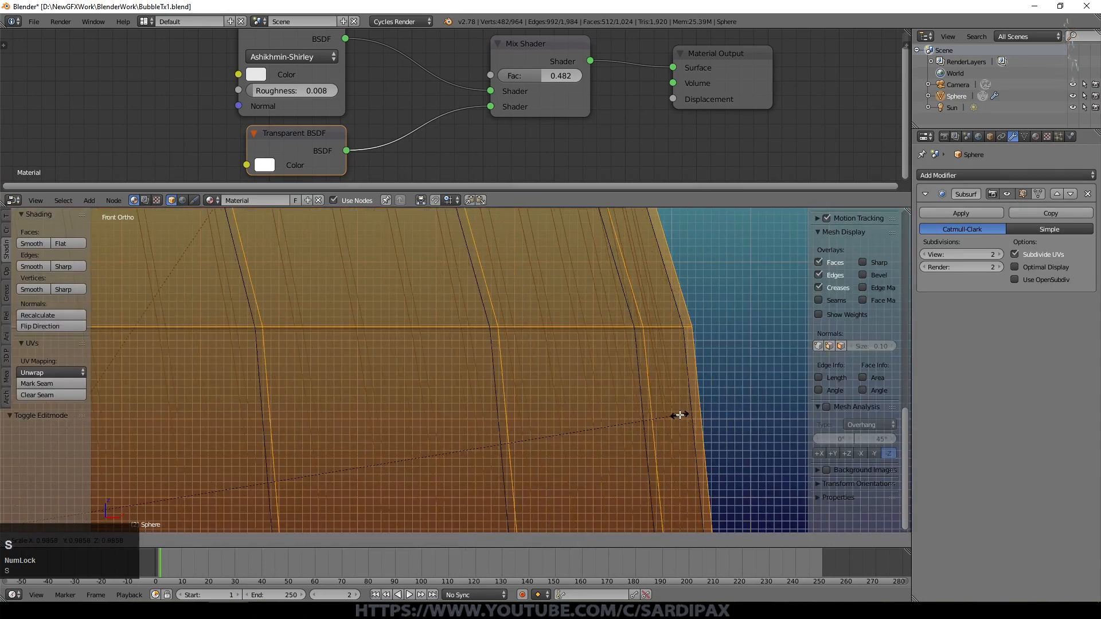
click(685, 415)
key(Tab)
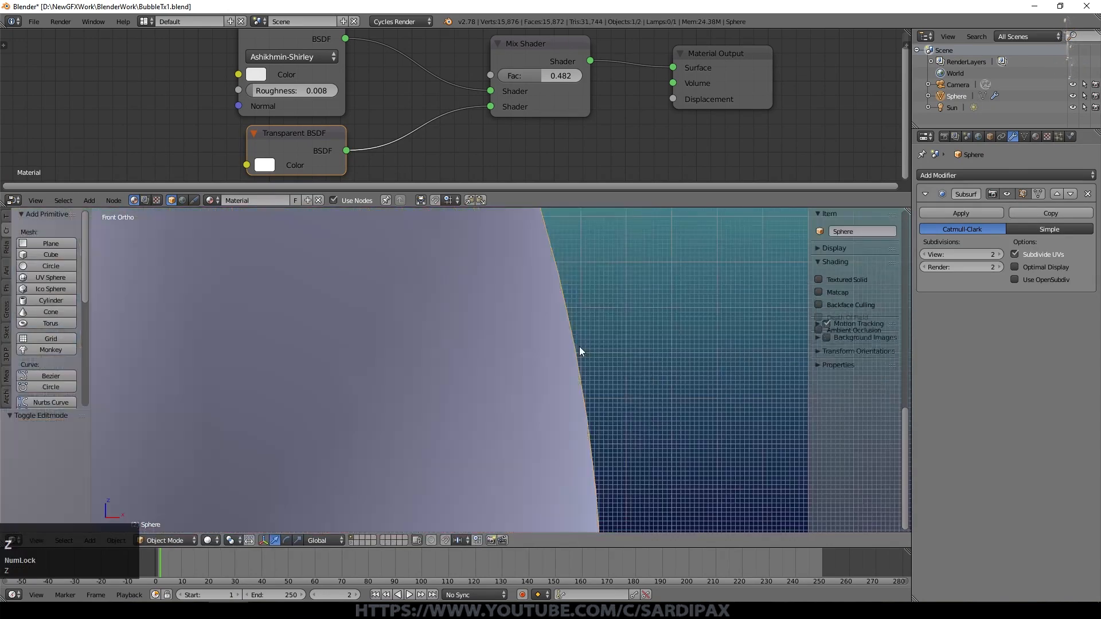
Step: Preview the sphere in rendered shading from the front and examine the thinner shell gap at its edge
scroll(579, 349, down, 5)
mouse_move(344, 369)
middle_down()
mouse_move(440, 405)
mouse_move(536, 418)
mouse_move(432, 389)
middle_up()
key(KP_1)
click(209, 540)
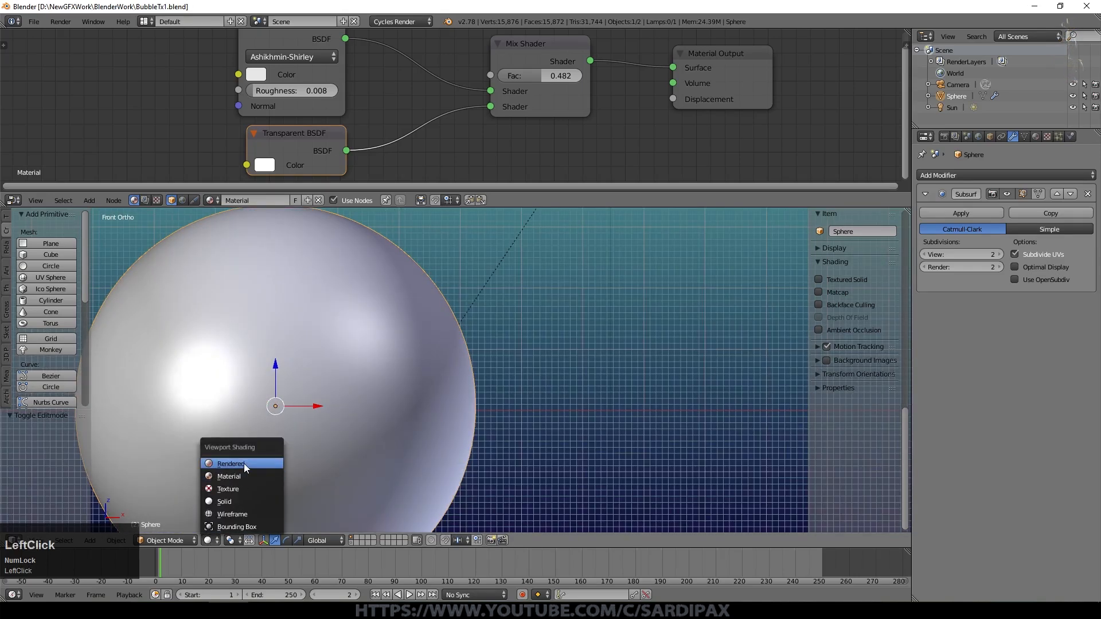
click(243, 463)
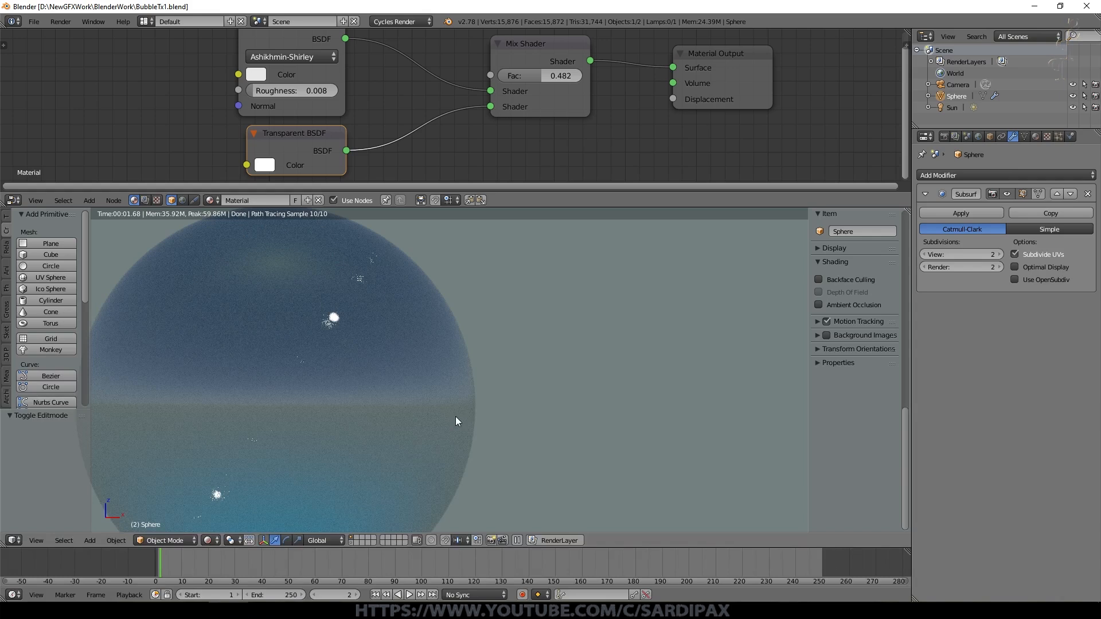
scroll(455, 416, up, 5)
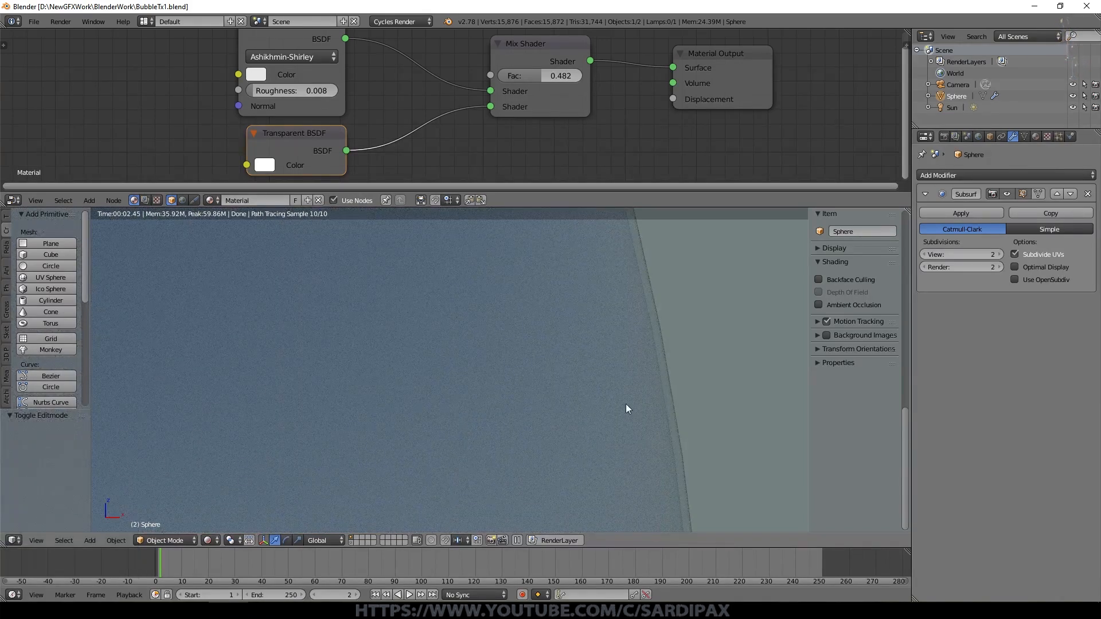
scroll(579, 418, down, 3)
Step: Switch back to solid shading with the whole sphere in view, and save over the existing file
click(212, 540)
click(220, 503)
key(n)
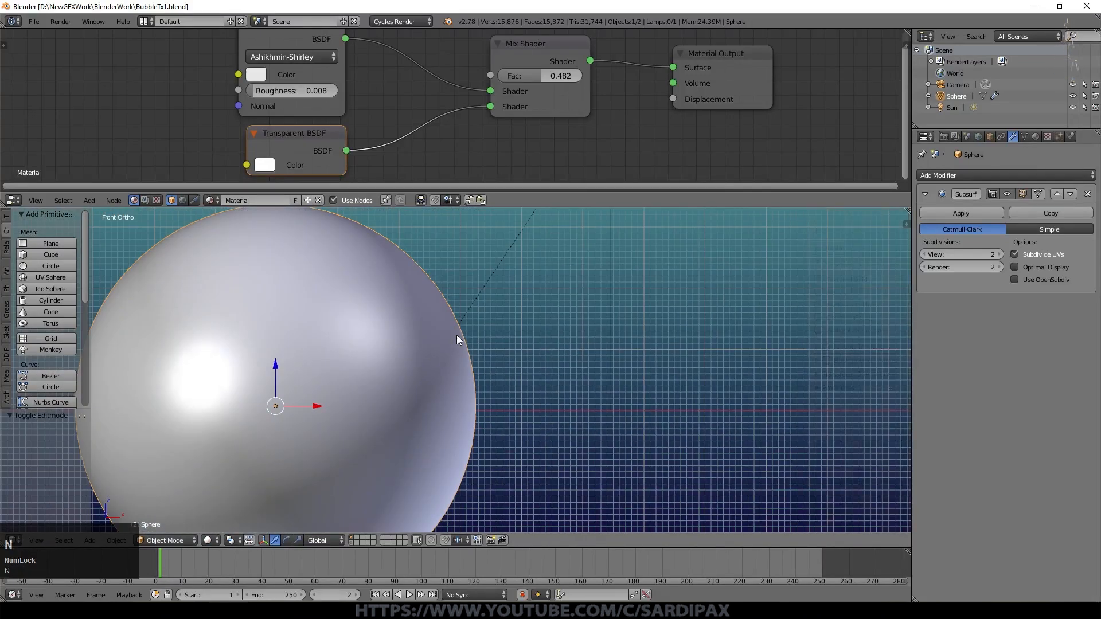
shift+middle_drag(365, 320, 527, 321)
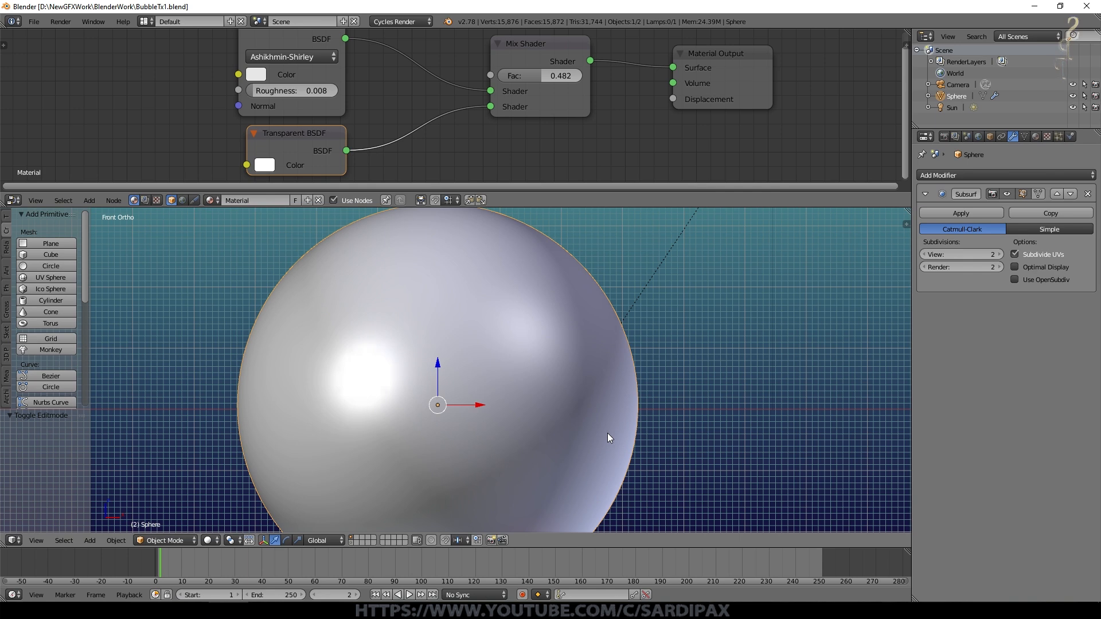
scroll(608, 438, down, 4)
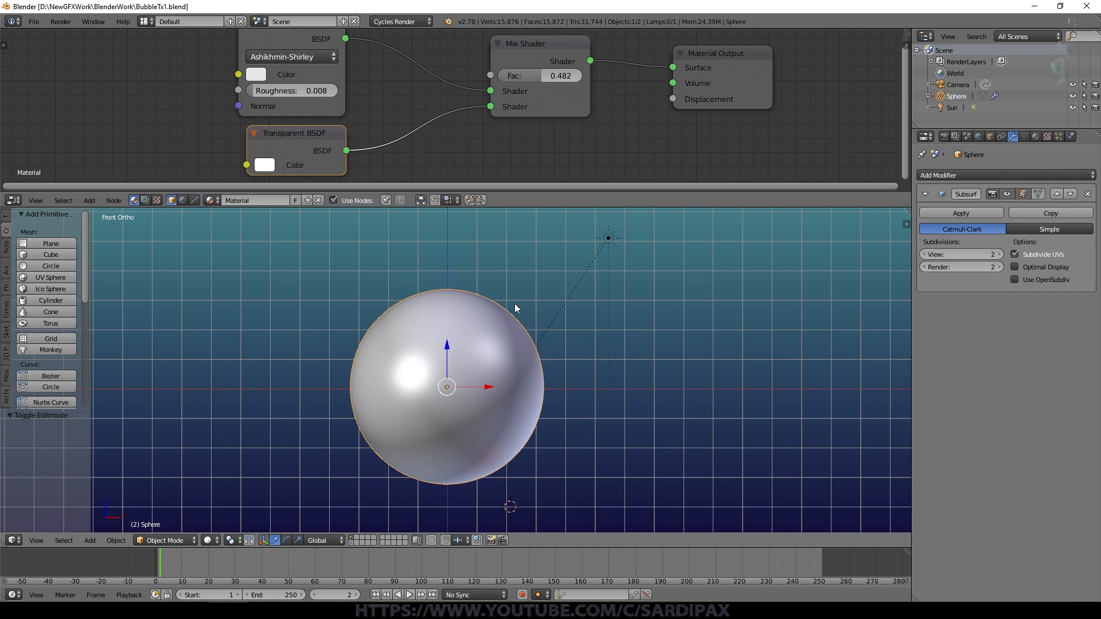
key(ctrl+s)
ctrl+click(530, 276)
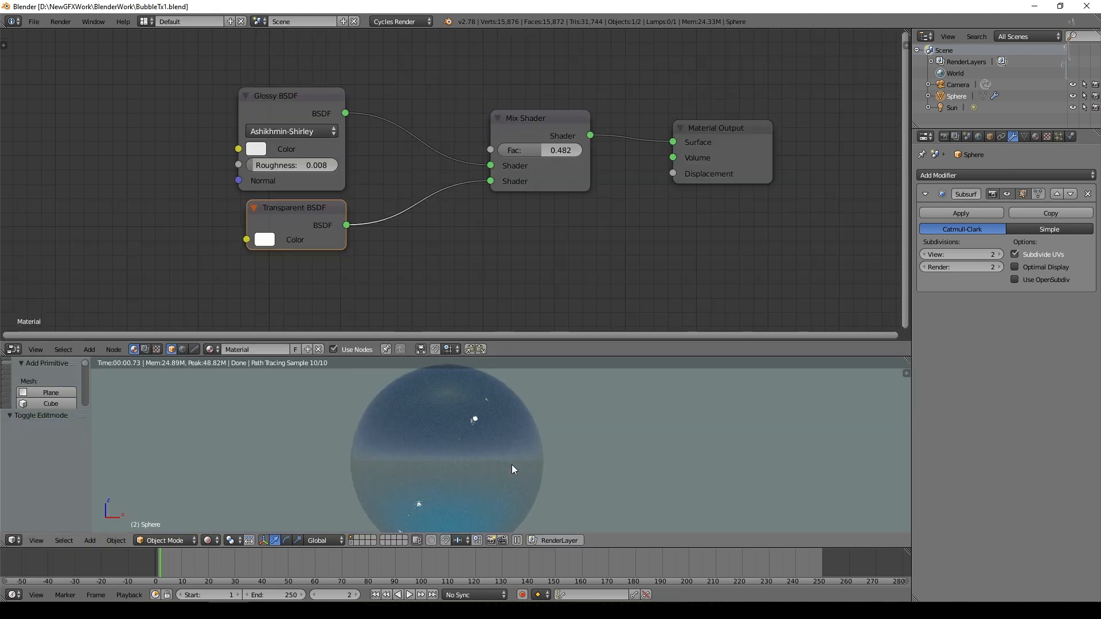
Step: Move the Mix Shader node up and enlarge the 3D view to show more of the rendered sphere
middle_drag(599, 258, 617, 293)
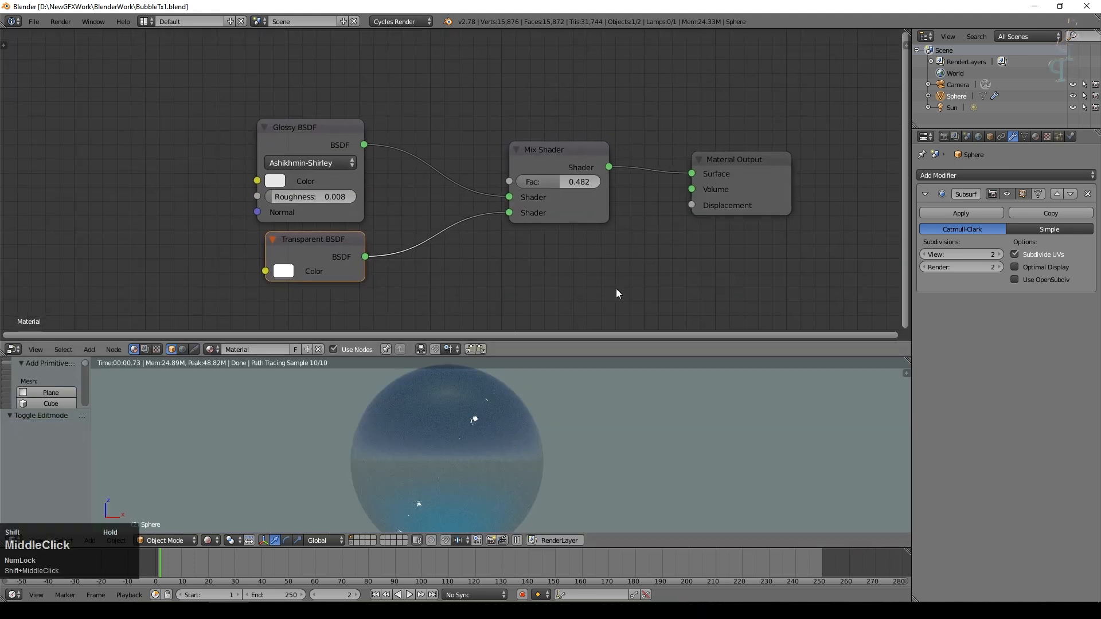
drag(559, 155, 544, 77)
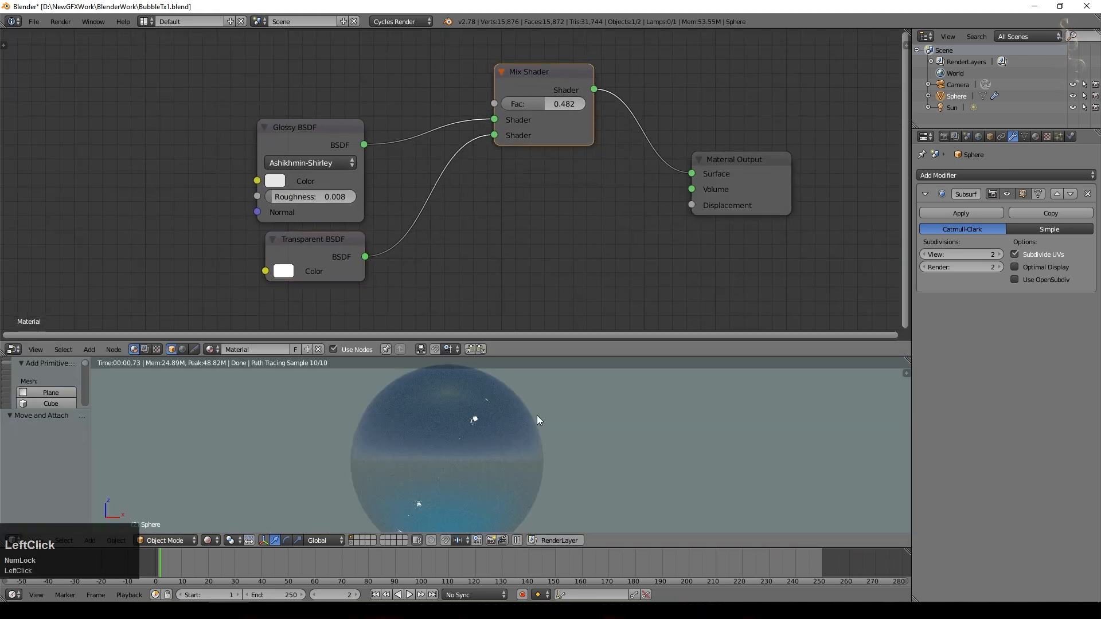
shift+middle_drag(536, 415, 535, 432)
drag(528, 356, 528, 267)
middle_drag(530, 408, 628, 352)
scroll(562, 355, up, 3)
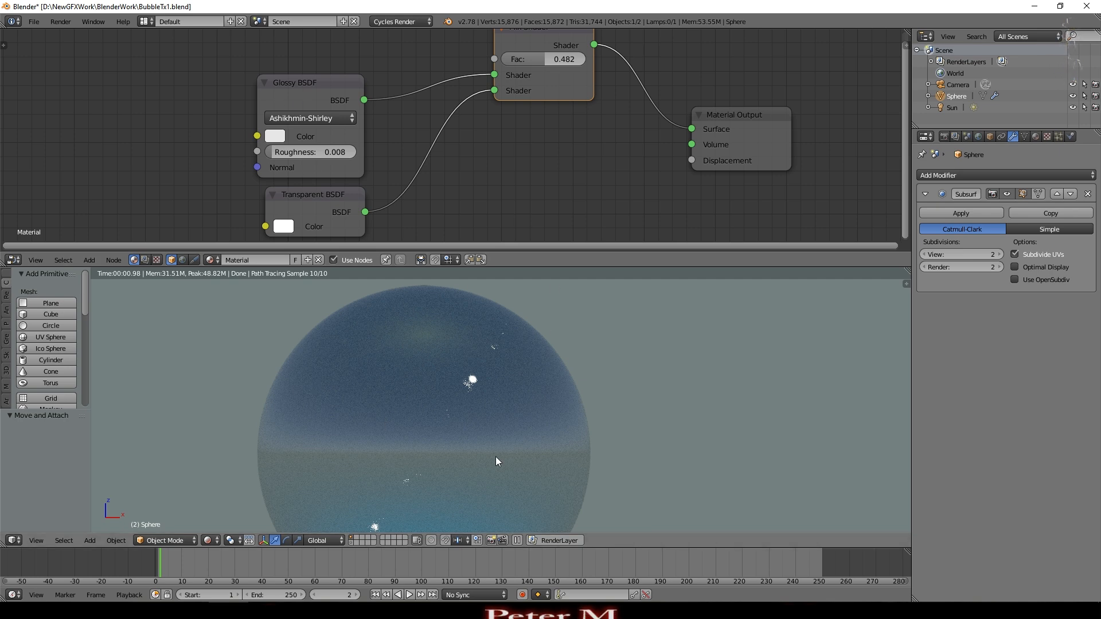
Step: Add a Layer Weight node above the Glossy BSDF and connect its Fresnel output to the Mix Shader's Fac input
middle_drag(325, 205, 332, 248)
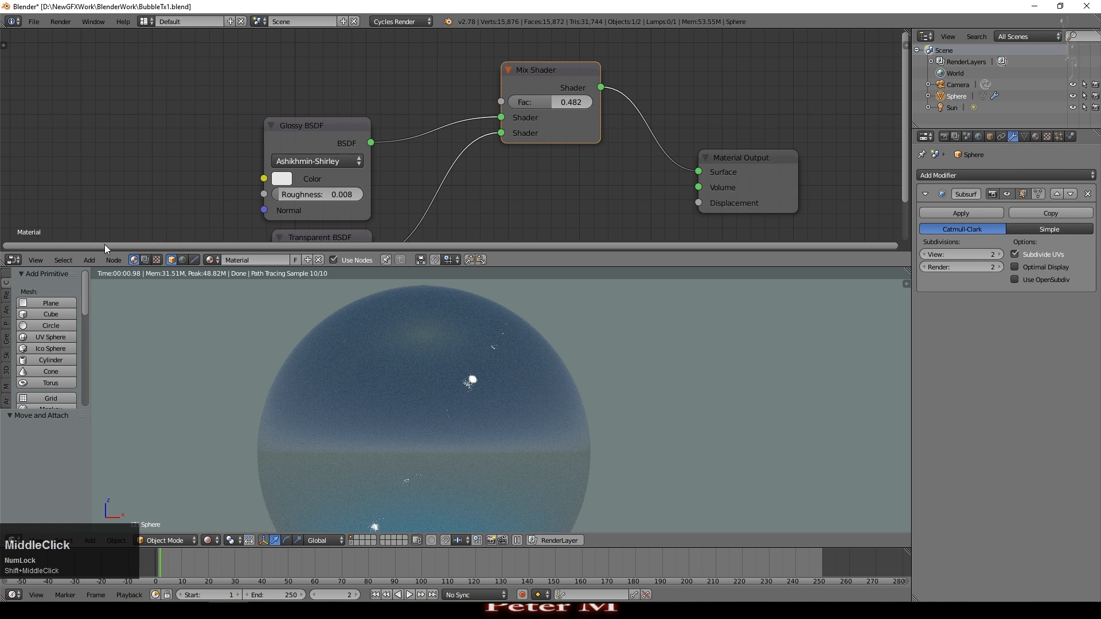
click(89, 261)
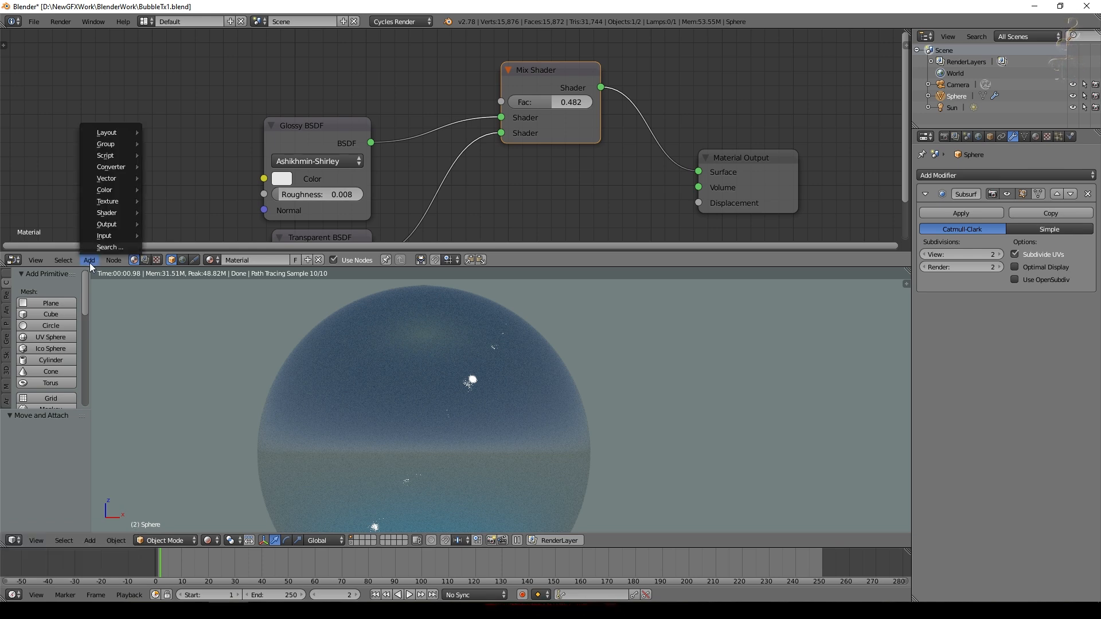
mouse_move(155, 244)
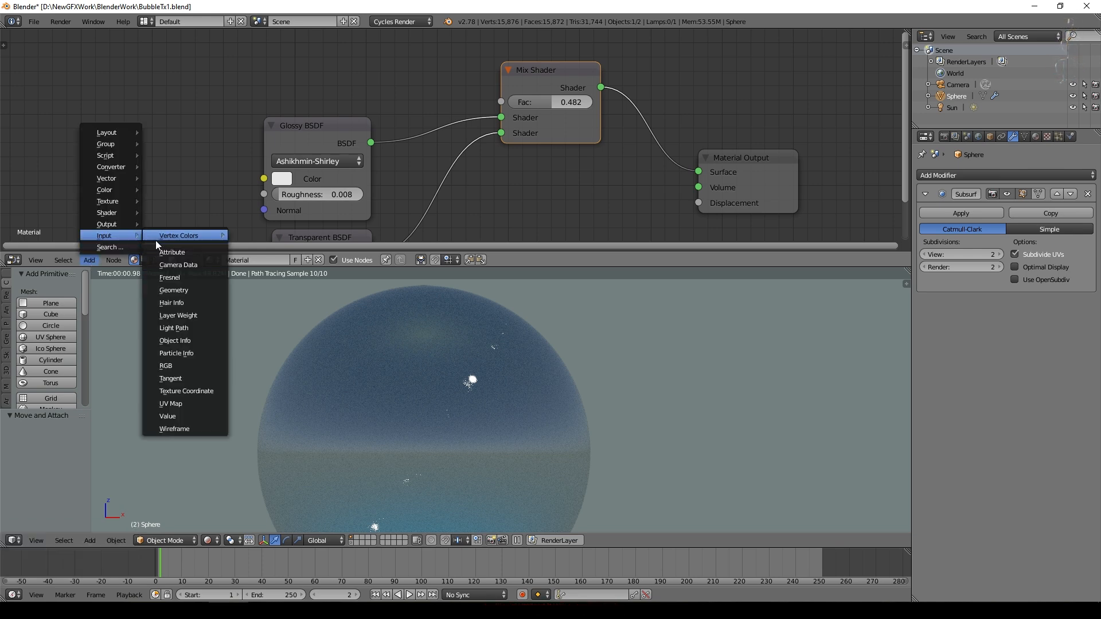
click(185, 314)
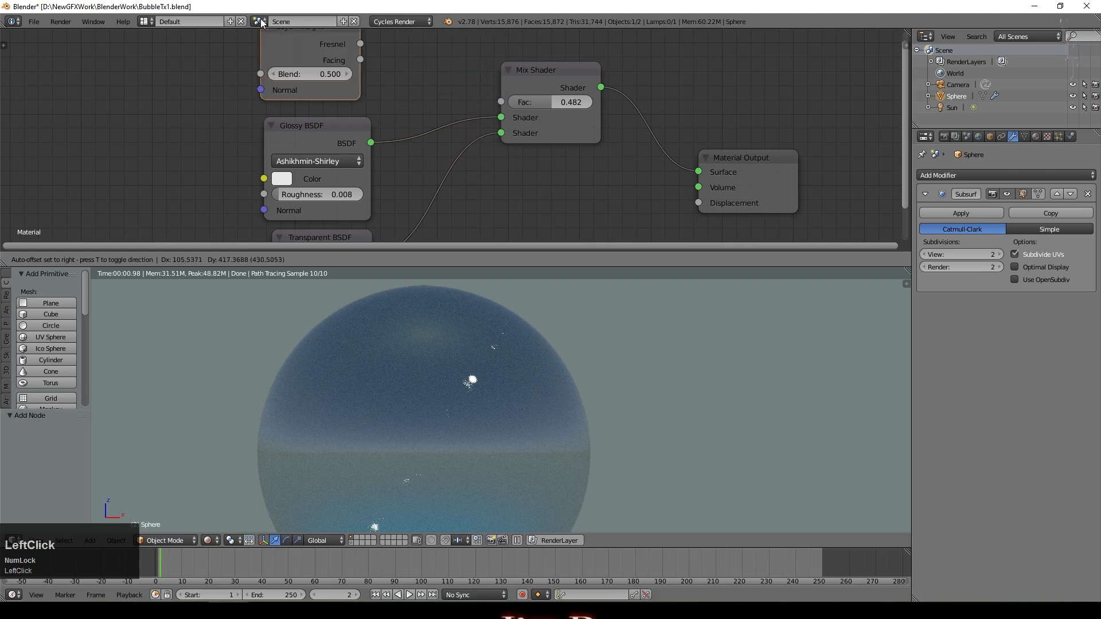
click(399, 16)
drag(365, 44, 504, 101)
Step: Set the Layer Weight node's Blend to 0.99 and examine the rendered bubble up close
click(339, 74)
text(.99)
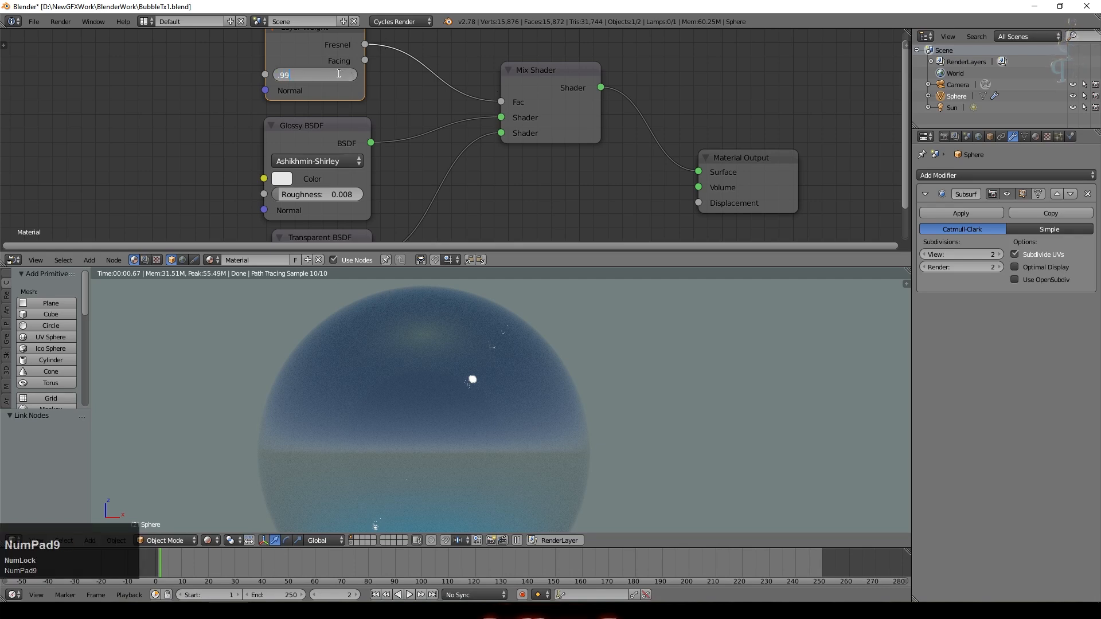
key(KP_Enter)
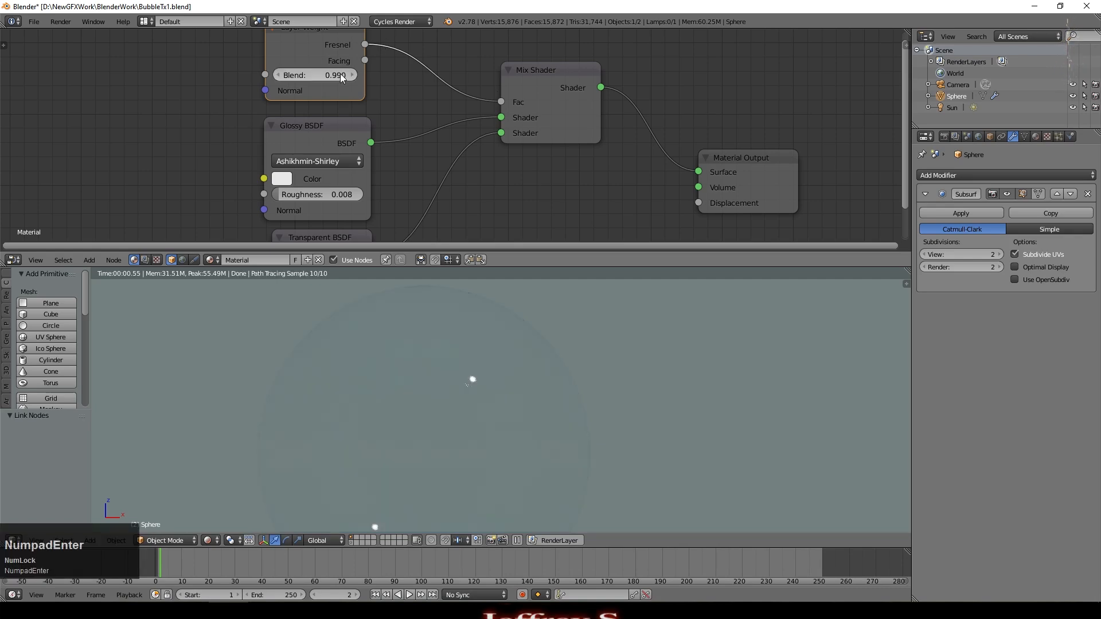
scroll(339, 73, up, 1)
scroll(631, 370, up, 2)
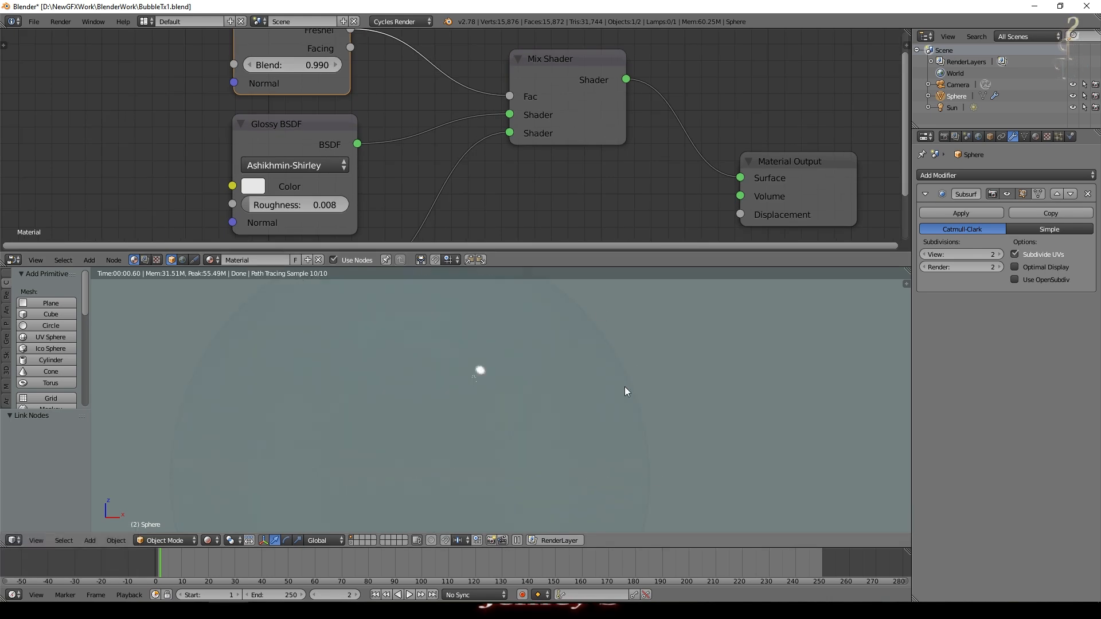
Step: Try the Layer Weight node's Facing output on the Mix Shader's Fac input, and restore the Fresnel connection
scroll(619, 367, down, 2)
click(248, 65)
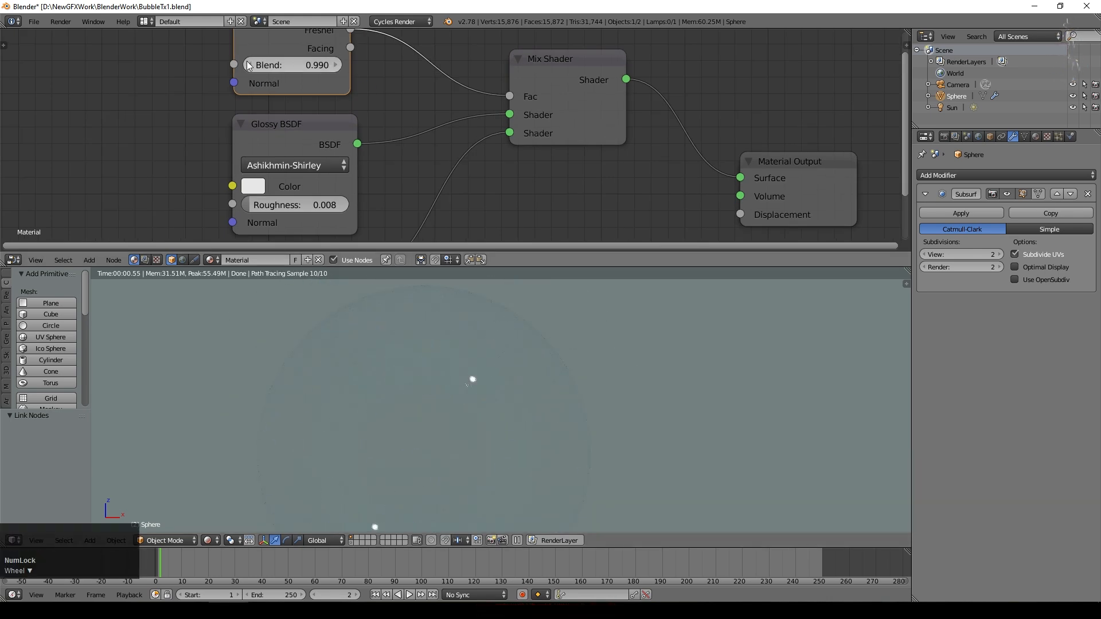
click(330, 64)
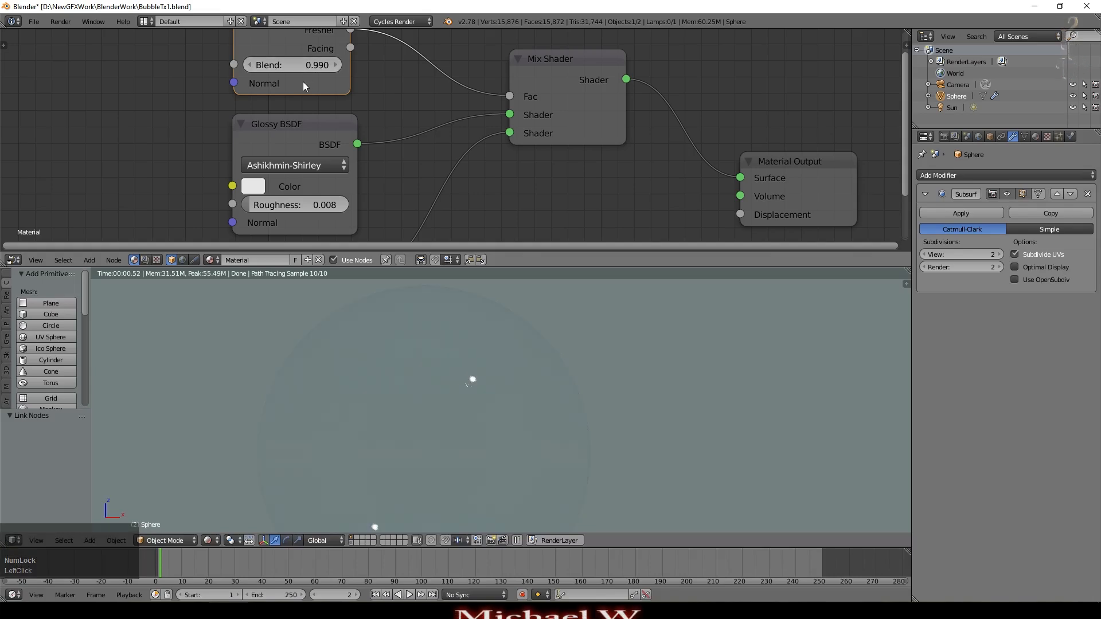
drag(351, 47, 509, 97)
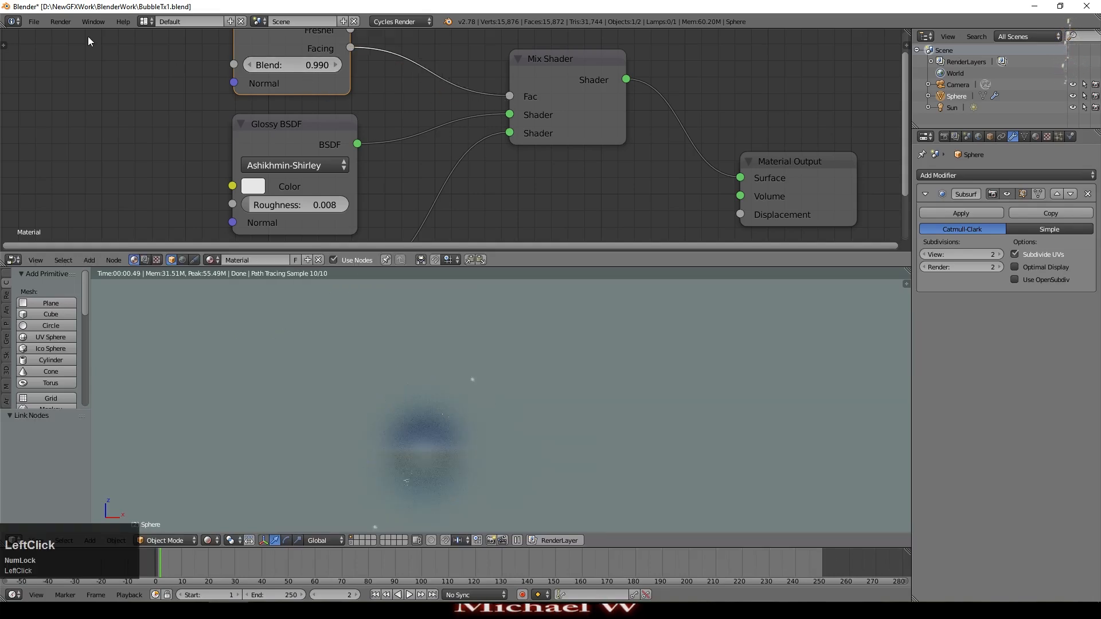
drag(350, 30, 509, 96)
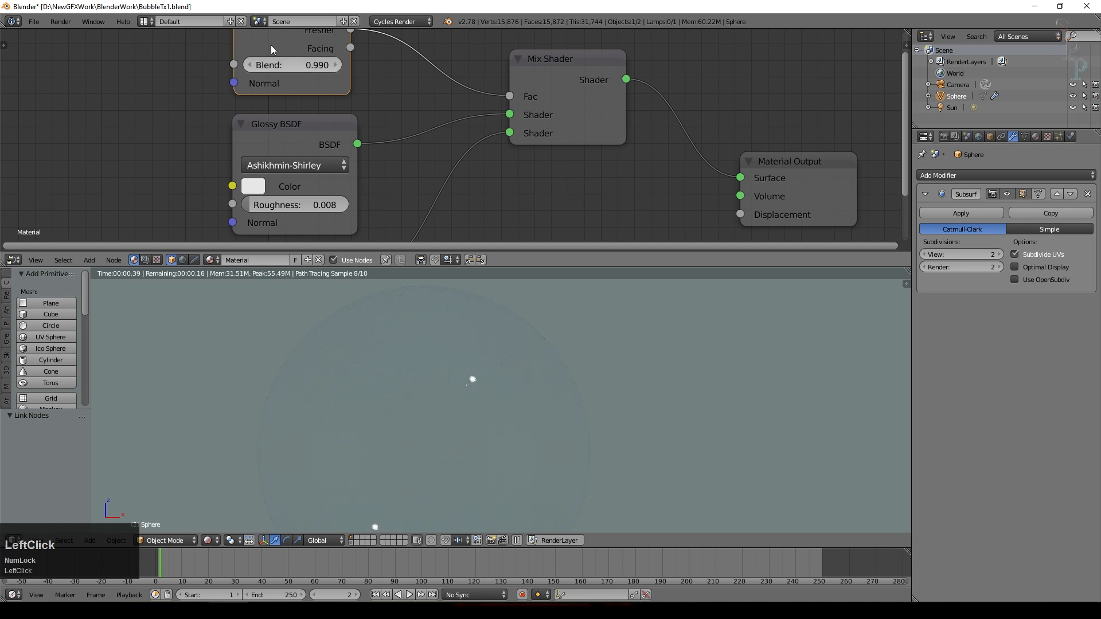
Step: Add a MixRGB node to the left of the Layer Weight node and set its blend type to Color
middle_drag(337, 50, 429, 78)
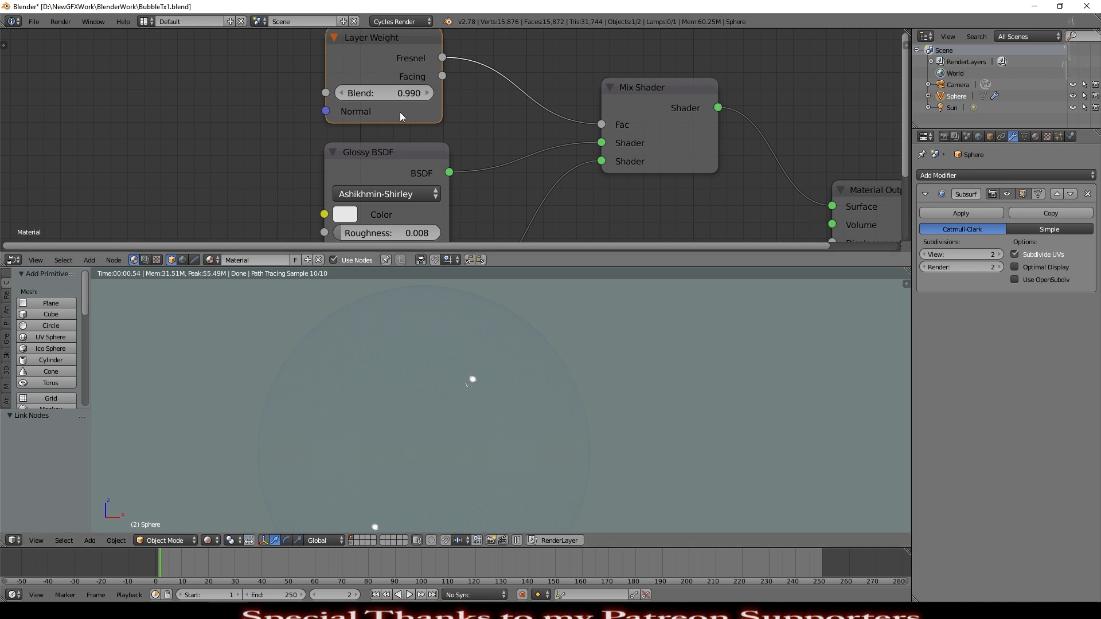
click(88, 261)
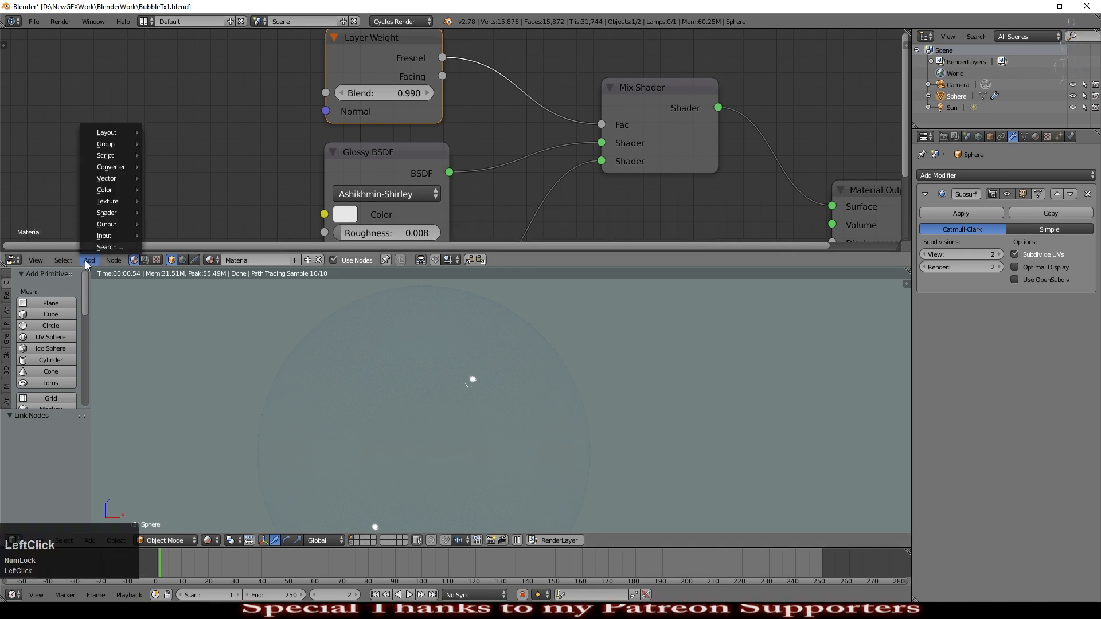
mouse_move(111, 188)
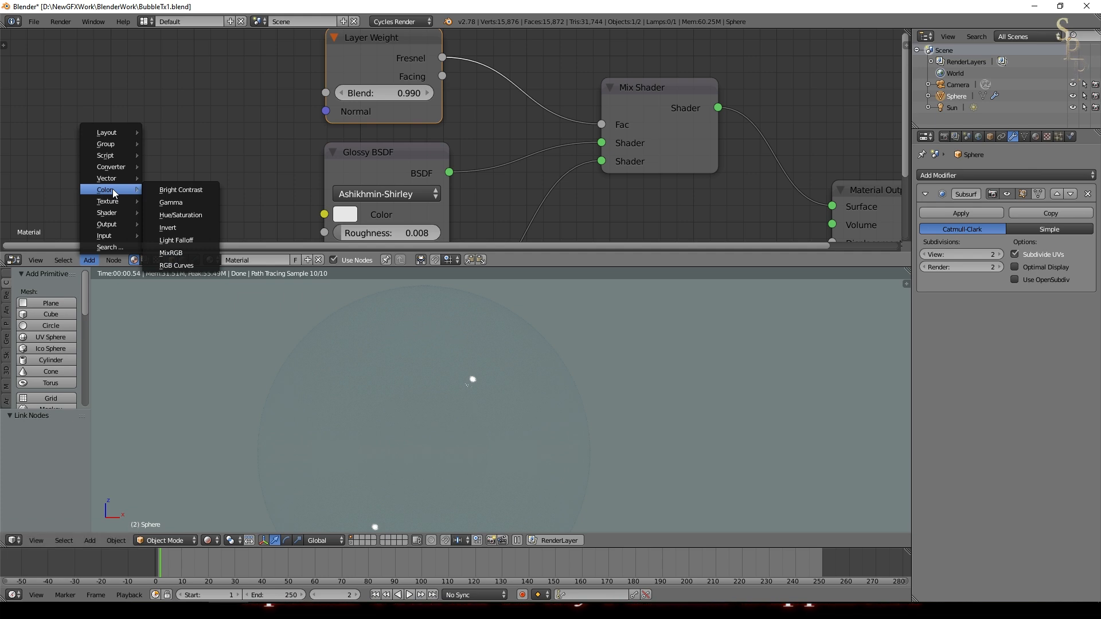
click(171, 252)
click(121, 49)
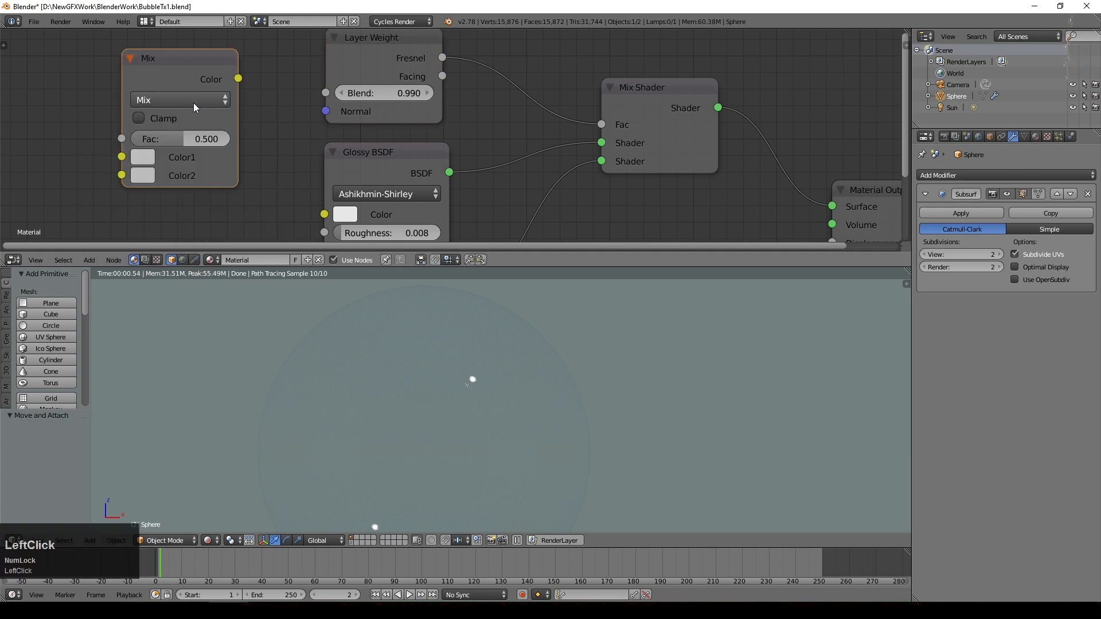
click(194, 102)
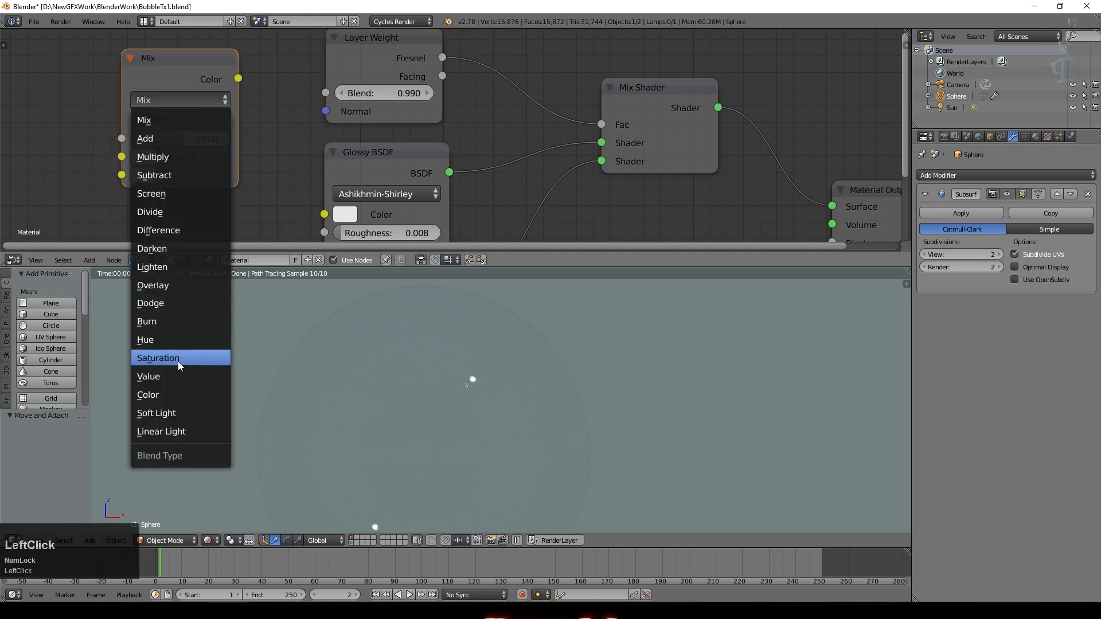
click(148, 394)
Step: Set the Color mix node's Color1 to pure white and connect its Color output to the Glossy BSDF's Color input
click(146, 157)
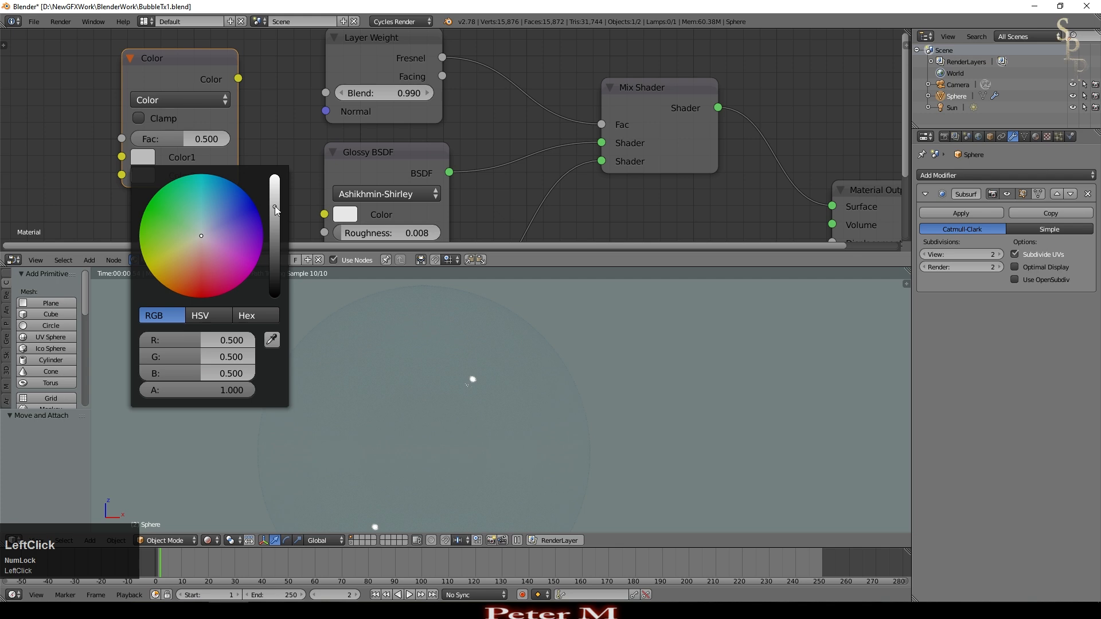
drag(274, 208, 274, 177)
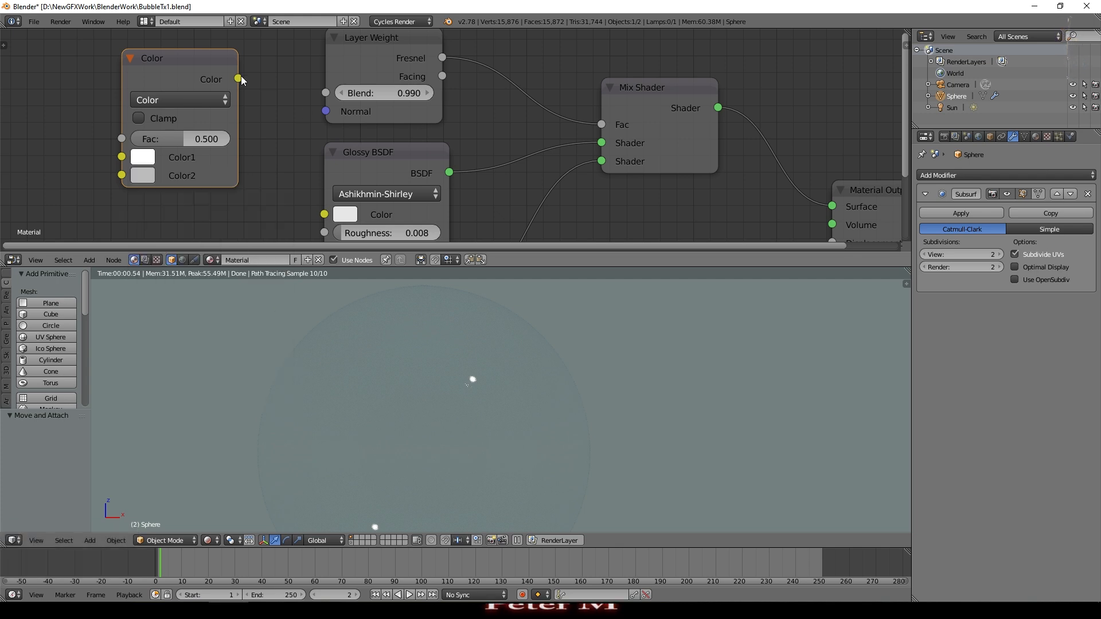
middle_drag(273, 113, 316, 69)
scroll(310, 68, down, 4)
click(268, 54)
drag(268, 56, 387, 164)
Step: Examine the rendered bubble up close and through the camera view, and save the file
scroll(318, 119, up, 1)
scroll(613, 402, up, 3)
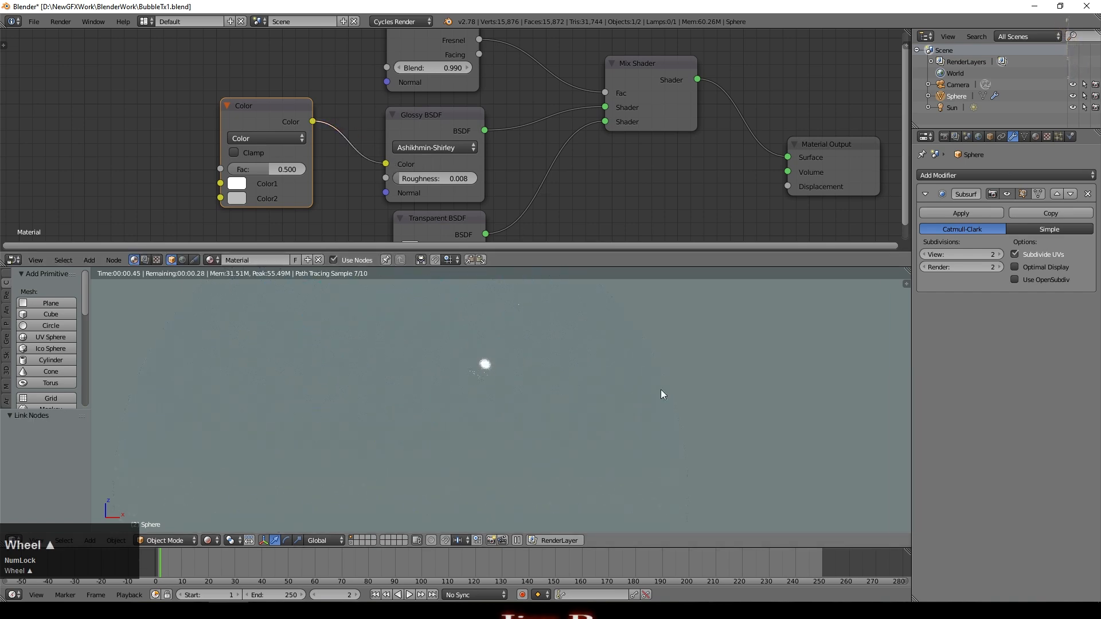
scroll(571, 384, down, 3)
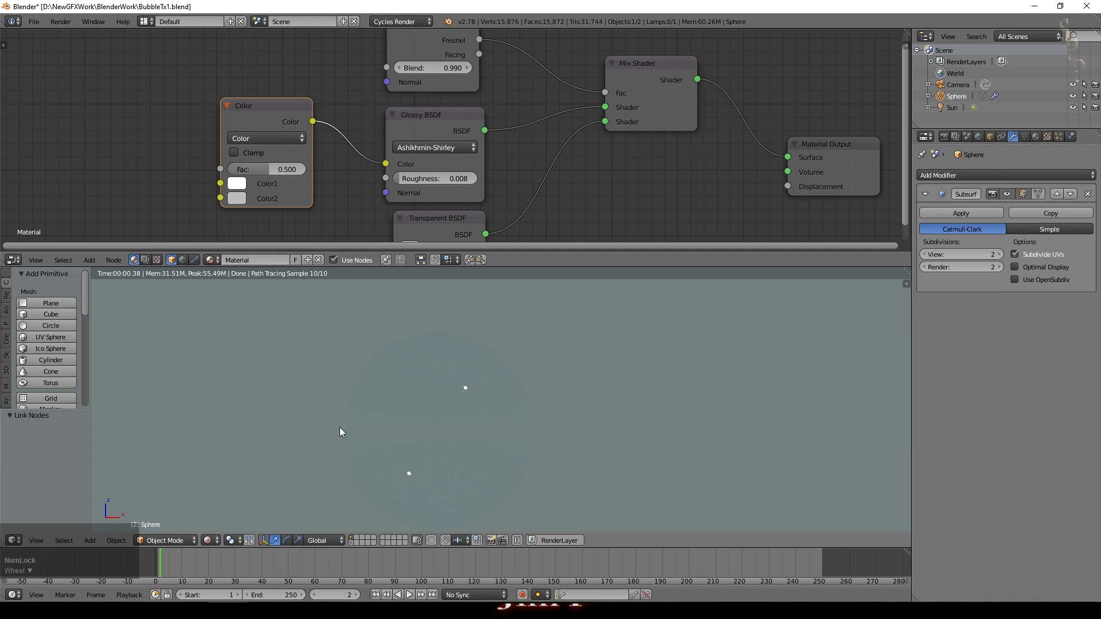
key(KP_0)
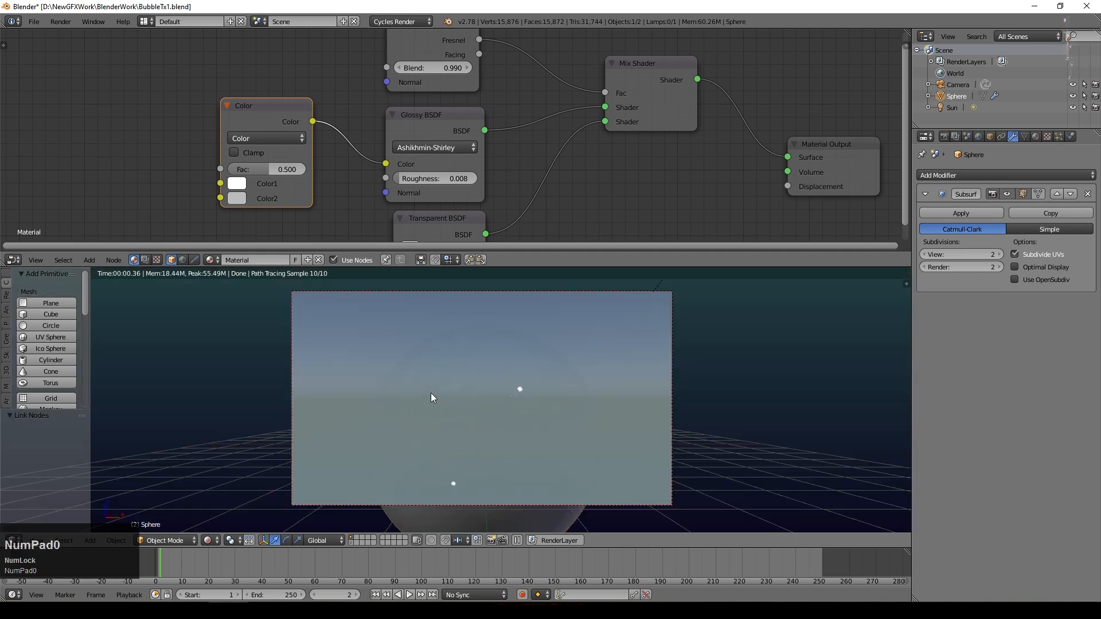
scroll(528, 366, up, 2)
shift+middle_drag(609, 307, 551, 336)
scroll(551, 336, up, 2)
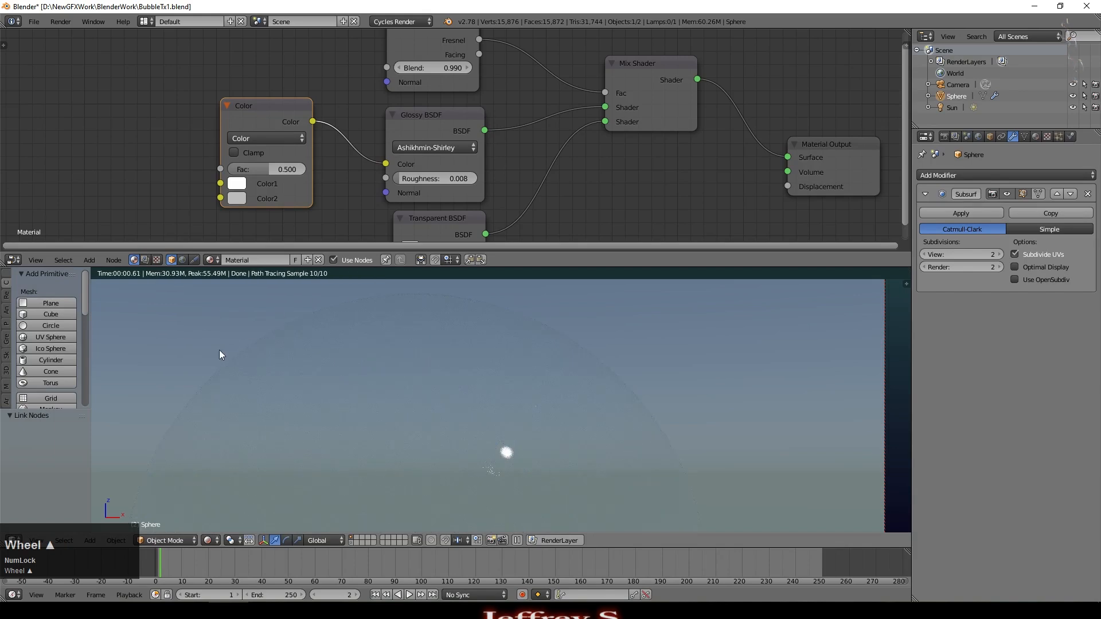
middle_drag(164, 111, 395, 96)
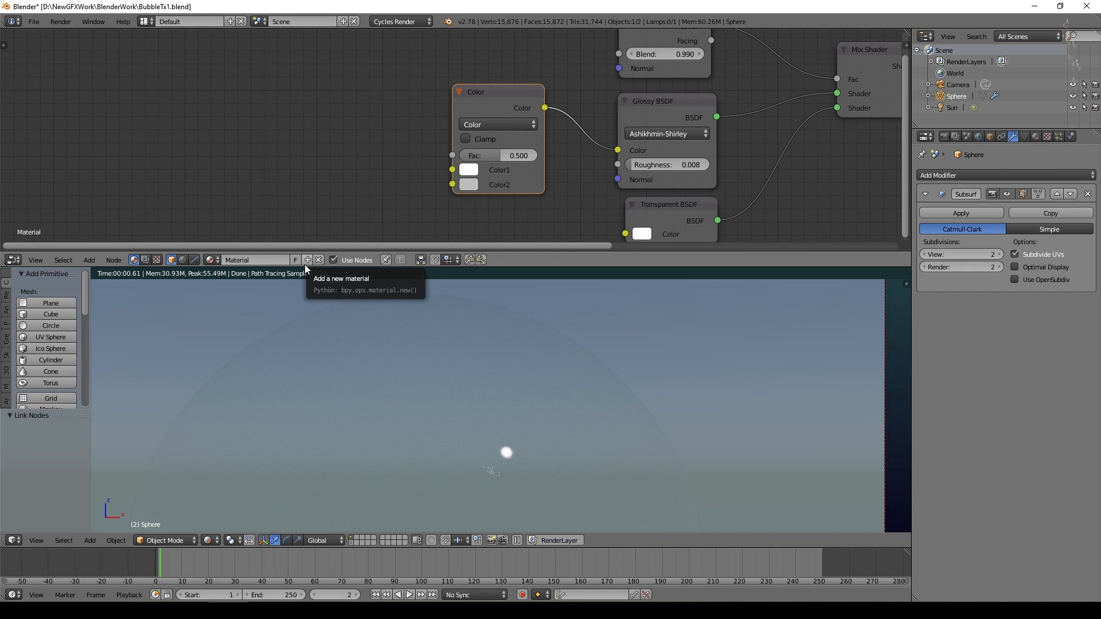
key(ctrl+s)
Step: Add a ColorRamp node, connect its Color output to the Color mix node's Color2 input, and set the mix Fac to 1.000
click(90, 260)
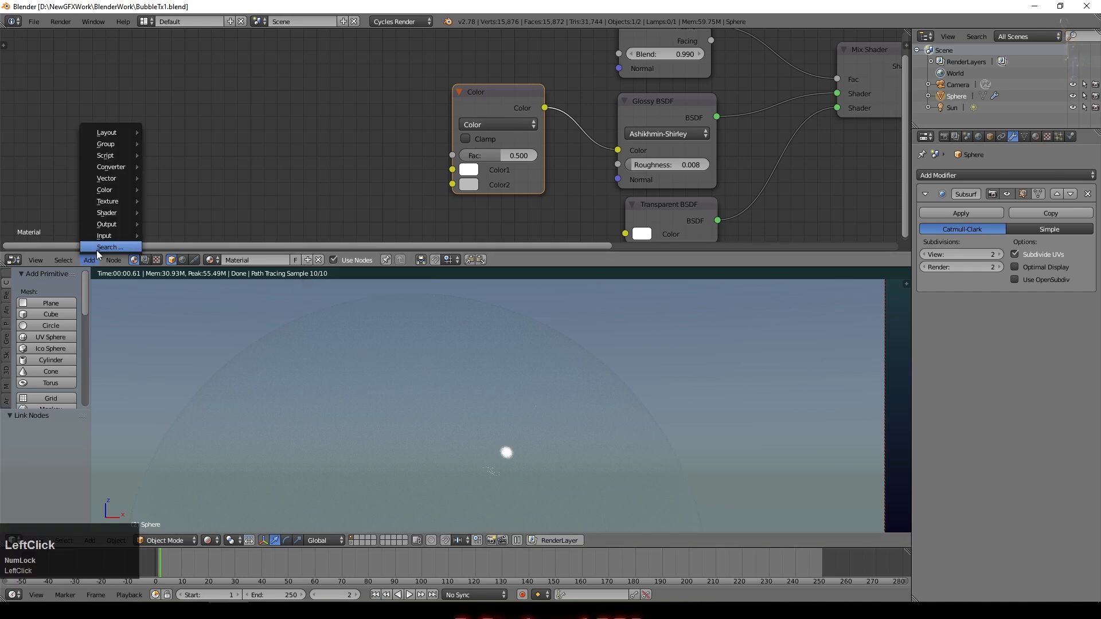
mouse_move(113, 168)
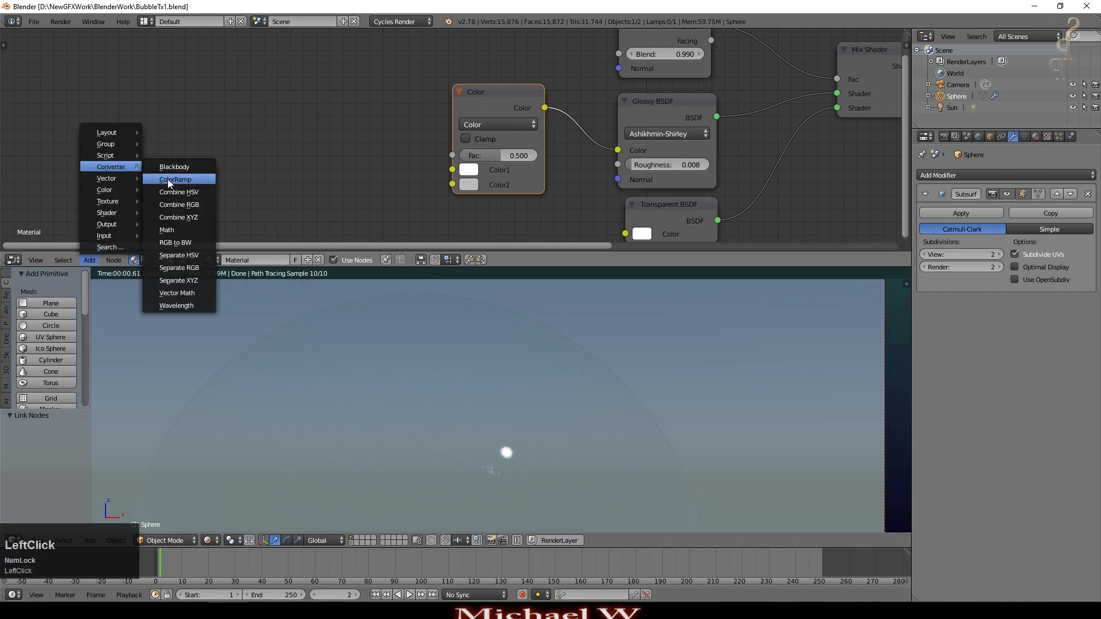
click(168, 179)
click(194, 57)
drag(353, 81, 539, 158)
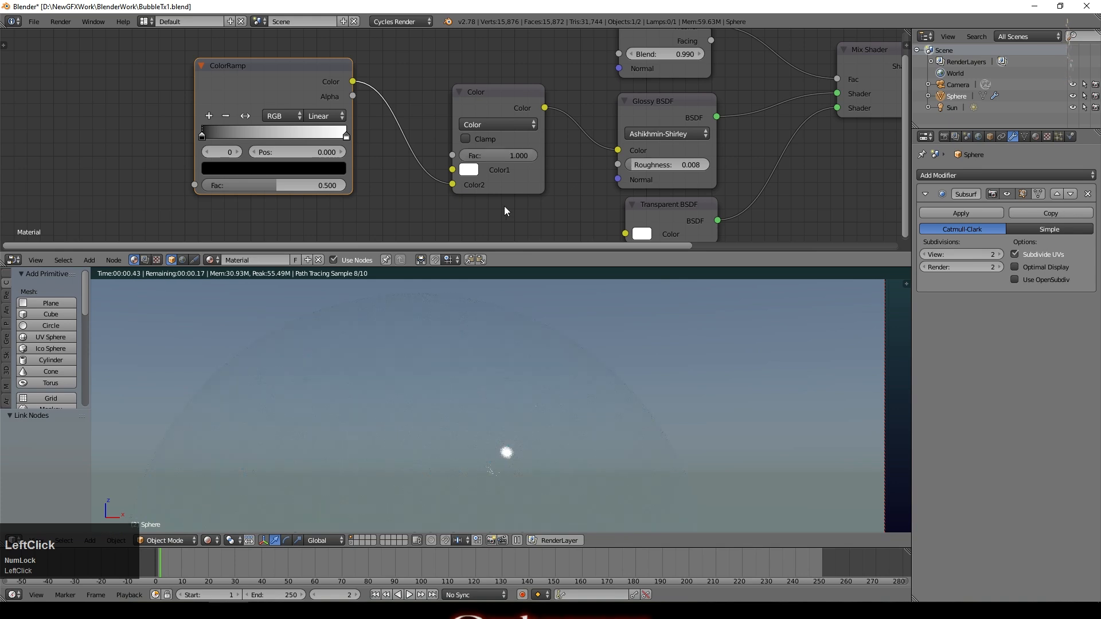
Step: Flip the ColorRamp so it runs from white to black, and add four more color stops
click(246, 116)
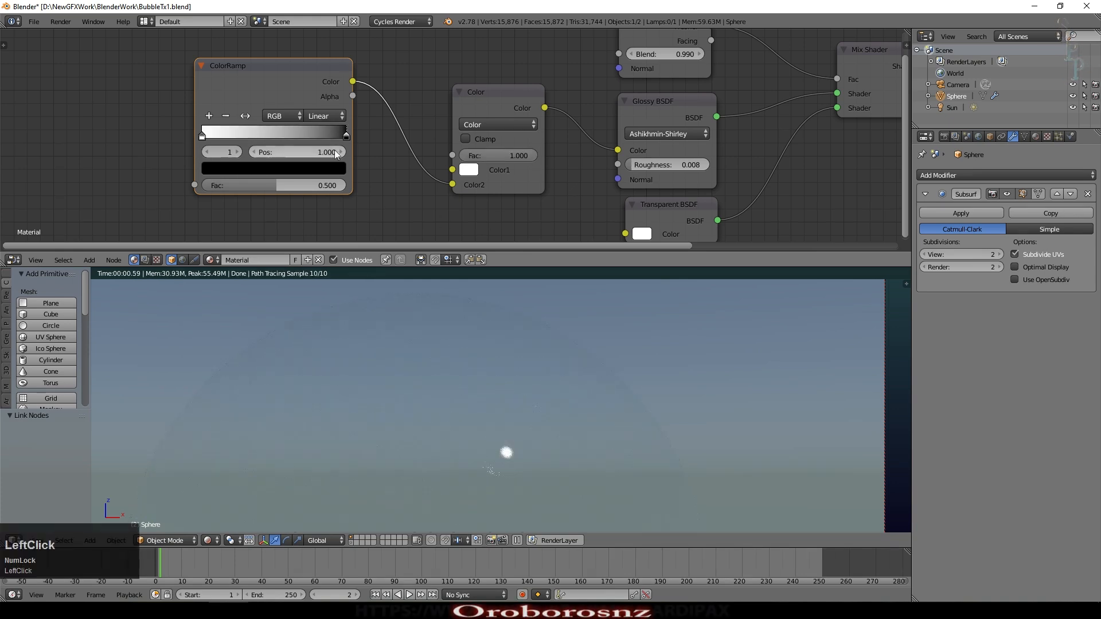
click(210, 116)
click(209, 116)
click(209, 117)
click(209, 116)
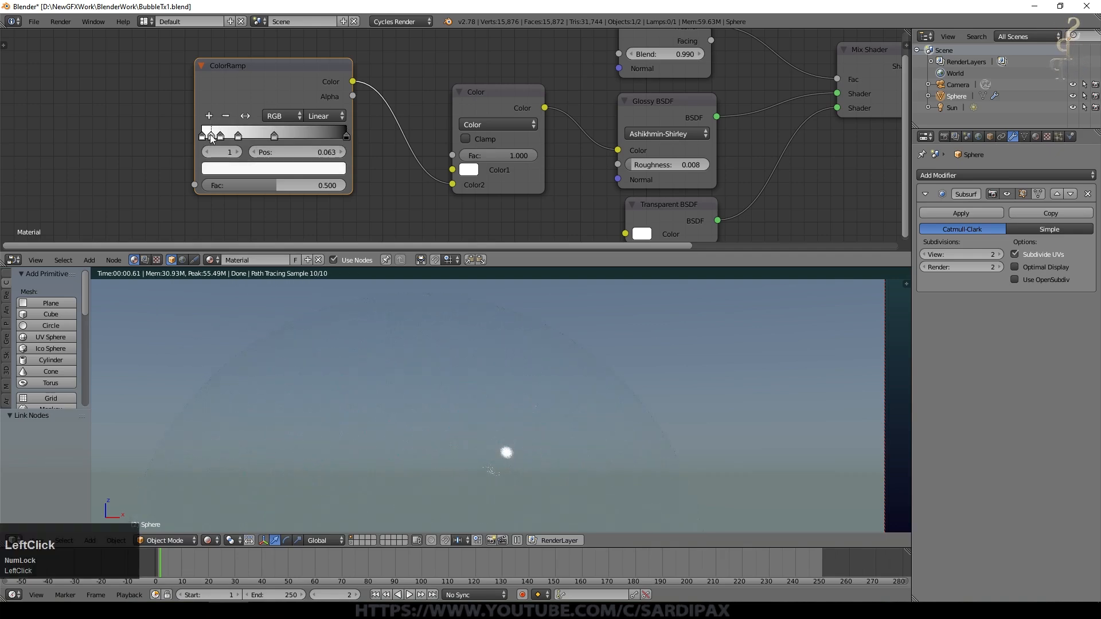
Step: Move the ColorRamp stop nearest the black end to position 0.859 and color it bright red
drag(277, 136, 328, 141)
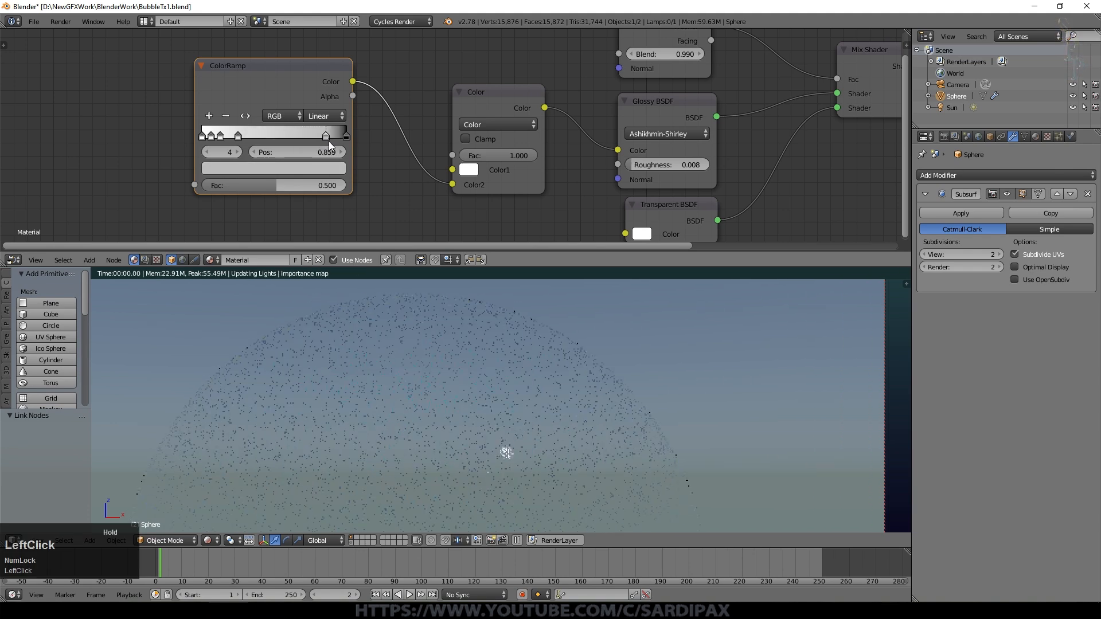
click(307, 170)
drag(264, 265, 260, 282)
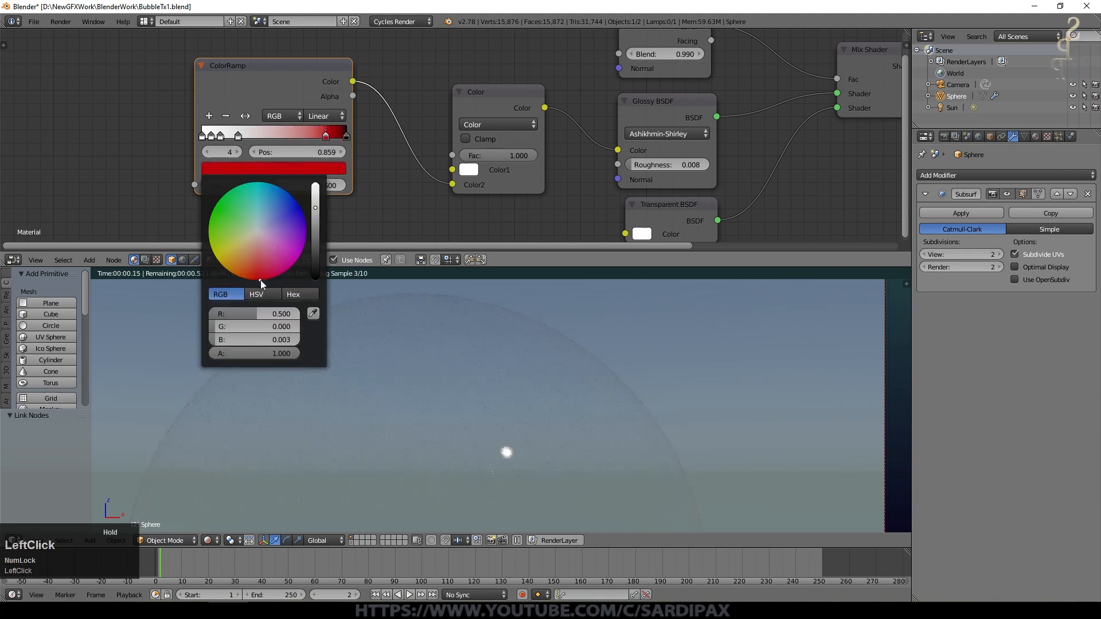
click(314, 183)
Step: Place a yellow ColorRamp stop at position 0.682 and a green one at 0.502
drag(282, 136, 305, 135)
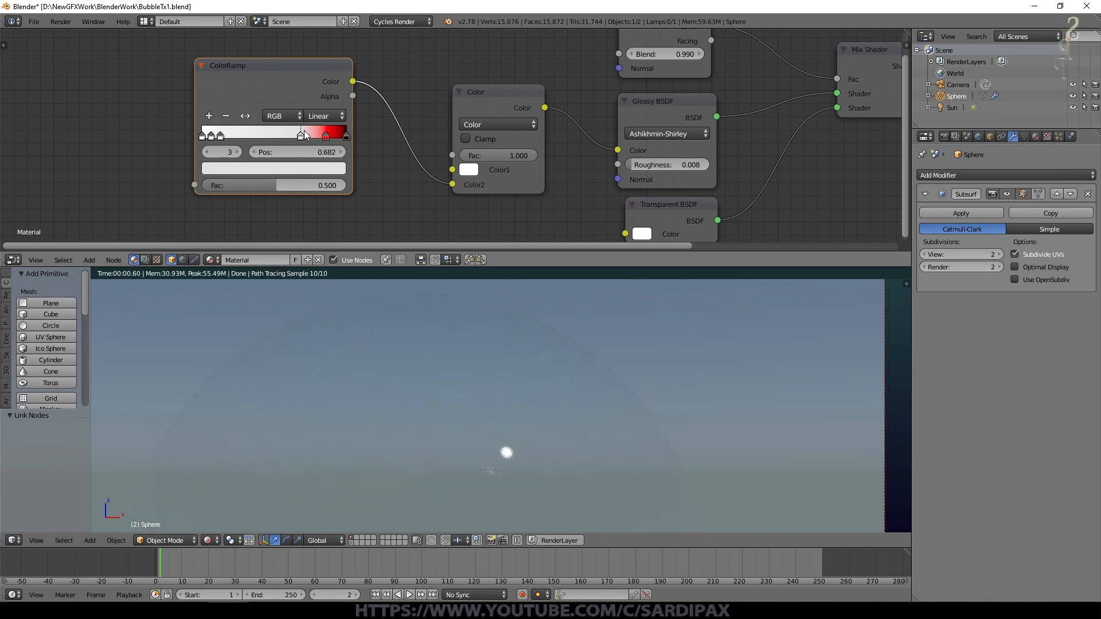
click(297, 171)
click(218, 261)
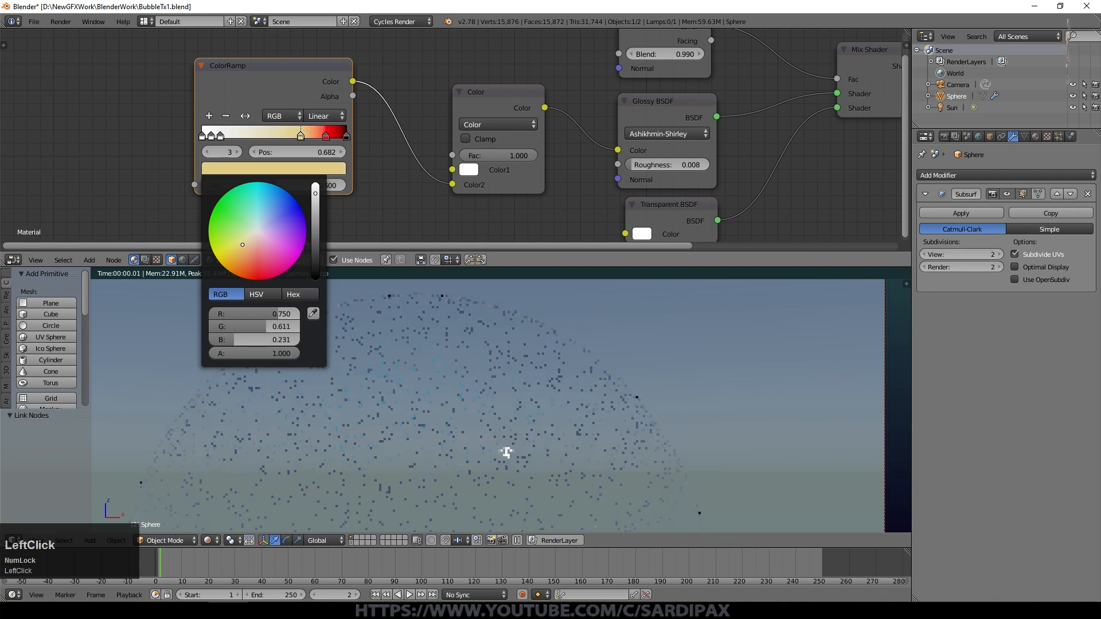
ctrl+click(275, 136)
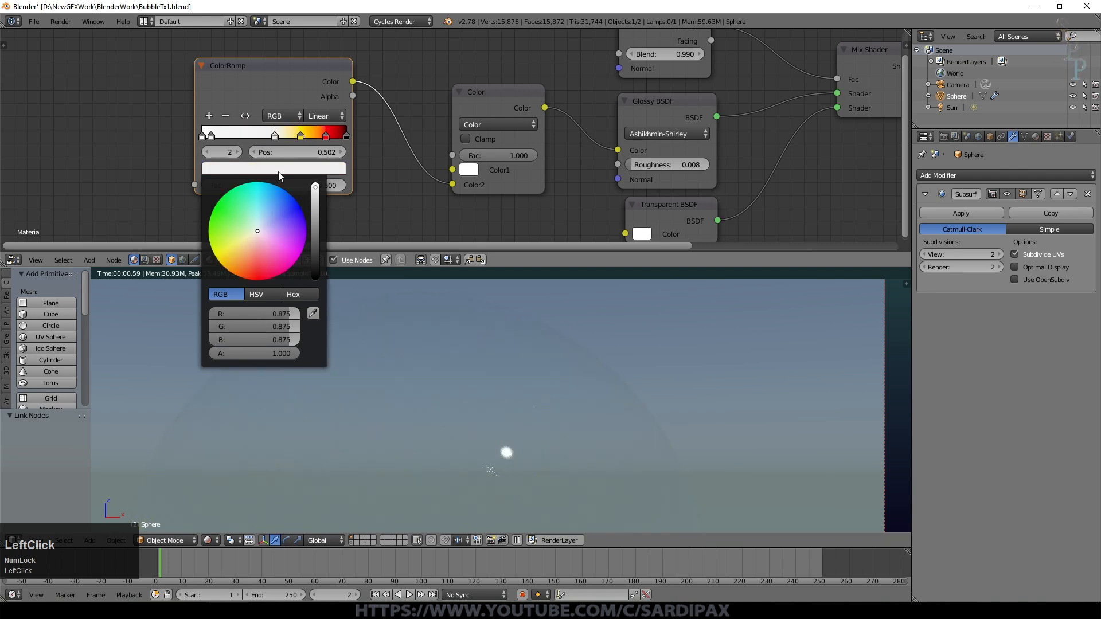
drag(239, 219, 213, 216)
Step: Place a blue ColorRamp stop before the green one, and a magenta stop at position 0.161
drag(210, 136, 248, 137)
click(263, 168)
drag(269, 207, 304, 248)
ctrl+click(225, 136)
click(259, 169)
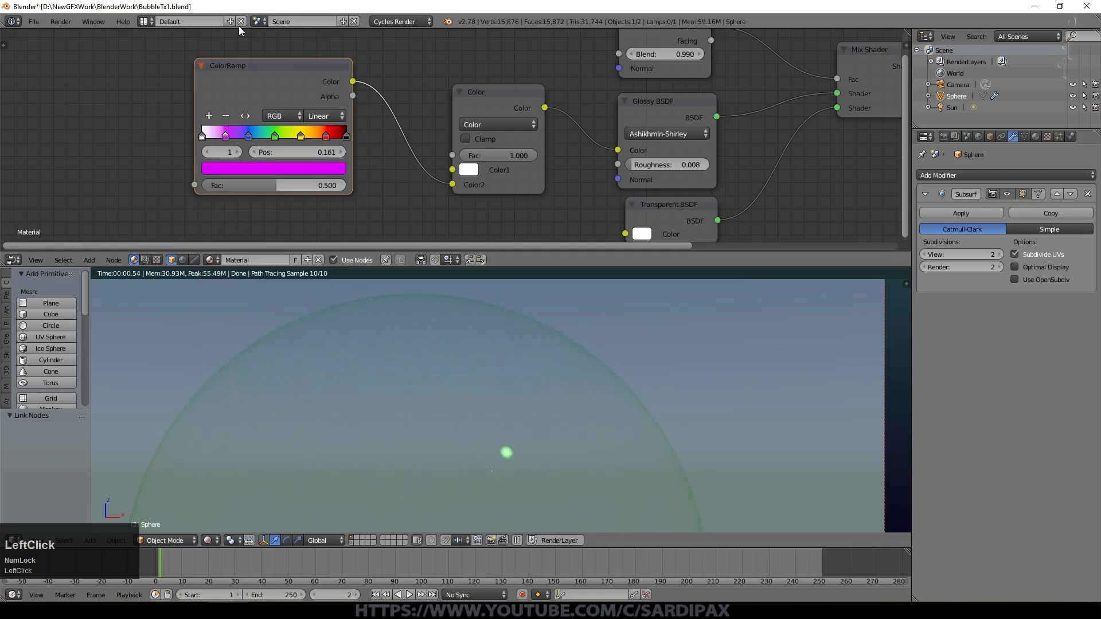
Step: Move the white end stop of the ColorRamp to position 0.077 and the black end stop to 0.959
drag(204, 135, 214, 135)
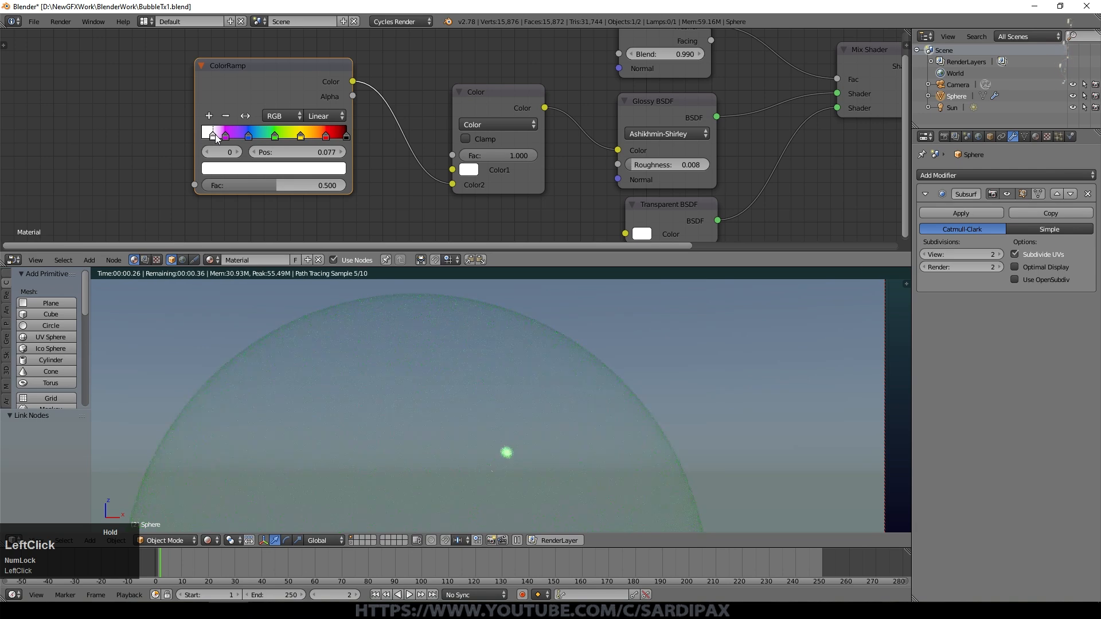
drag(347, 136, 340, 136)
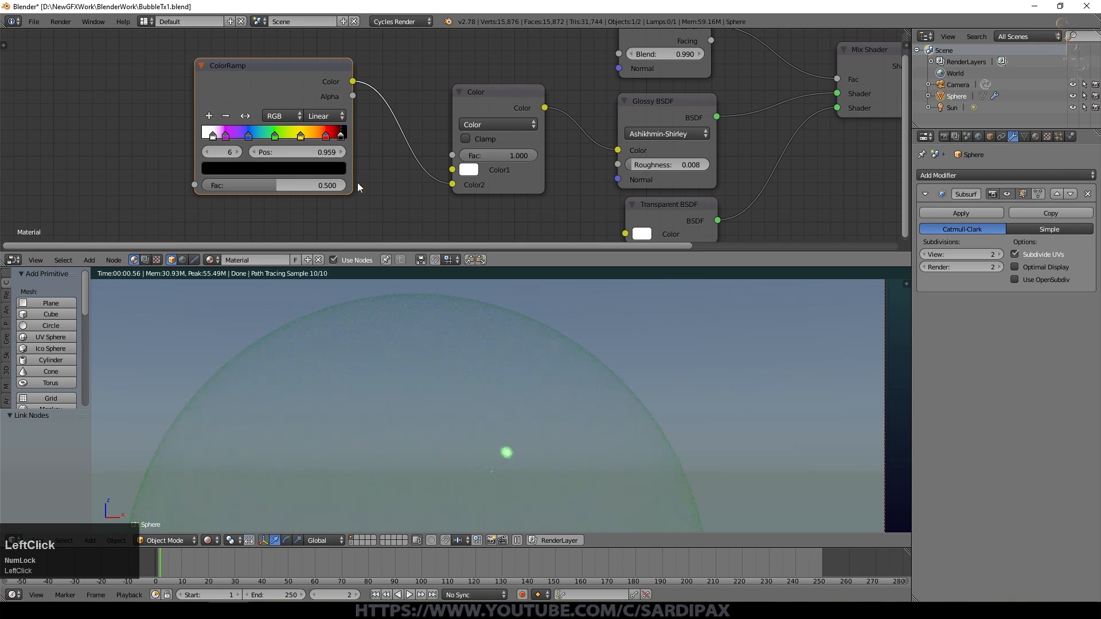
scroll(437, 381, down, 2)
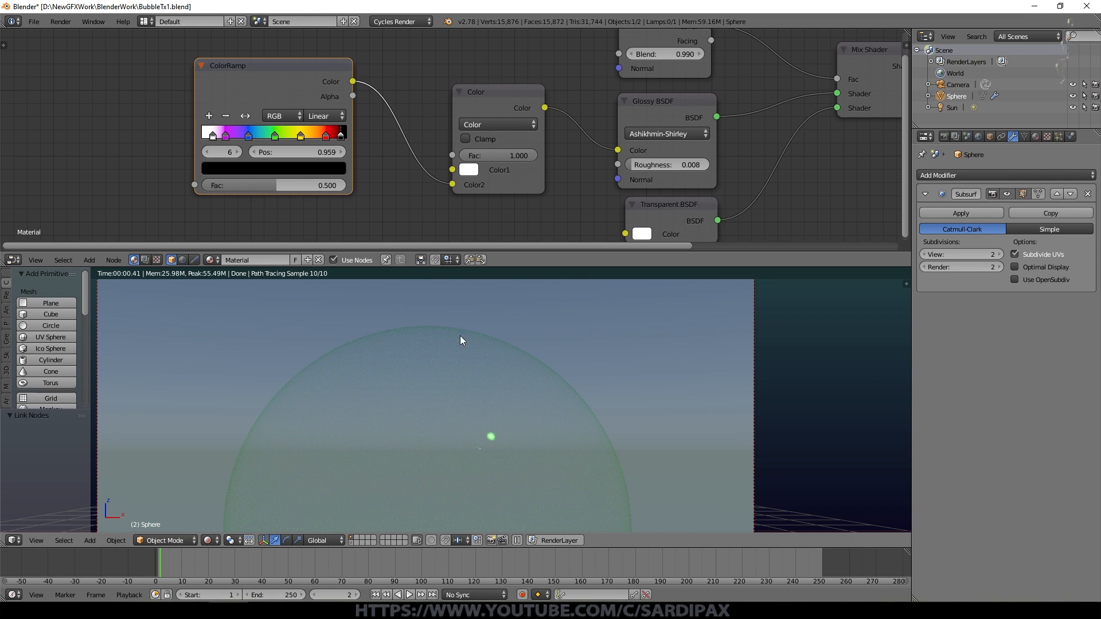
Step: Change the ColorRamp's interpolation to B-Spline and save the file
click(328, 116)
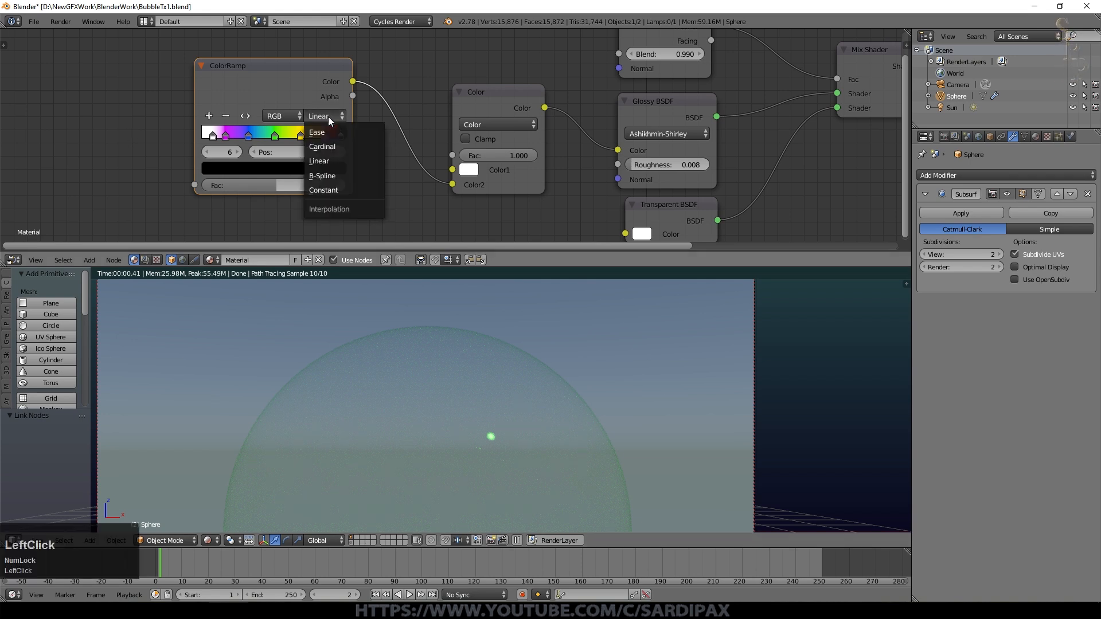
click(339, 172)
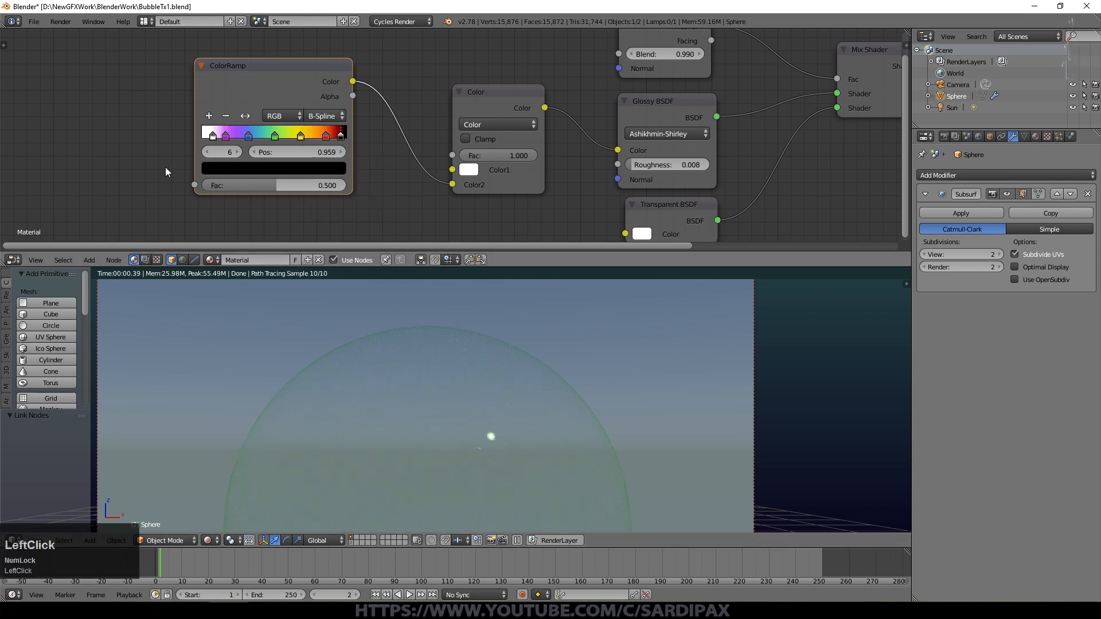
key(ctrl+s)
Step: Duplicate the Layer Weight node and place the copy to the left of the ColorRamp node
click(169, 218)
scroll(610, 44, down, 1)
click(608, 40)
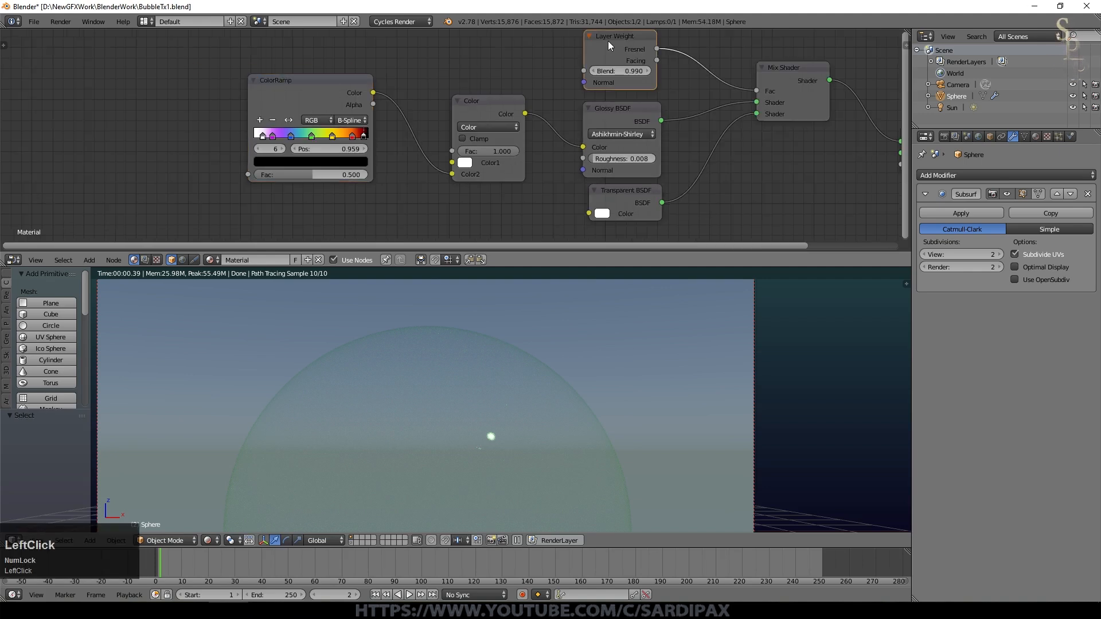
key(shift+d)
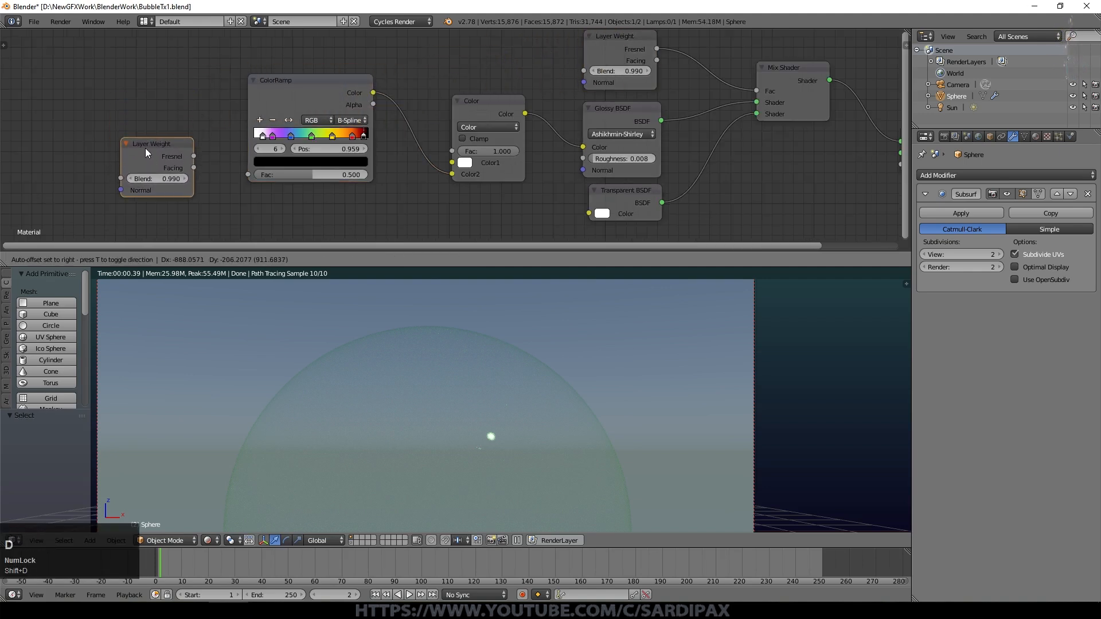
click(154, 134)
middle_drag(277, 201, 424, 195)
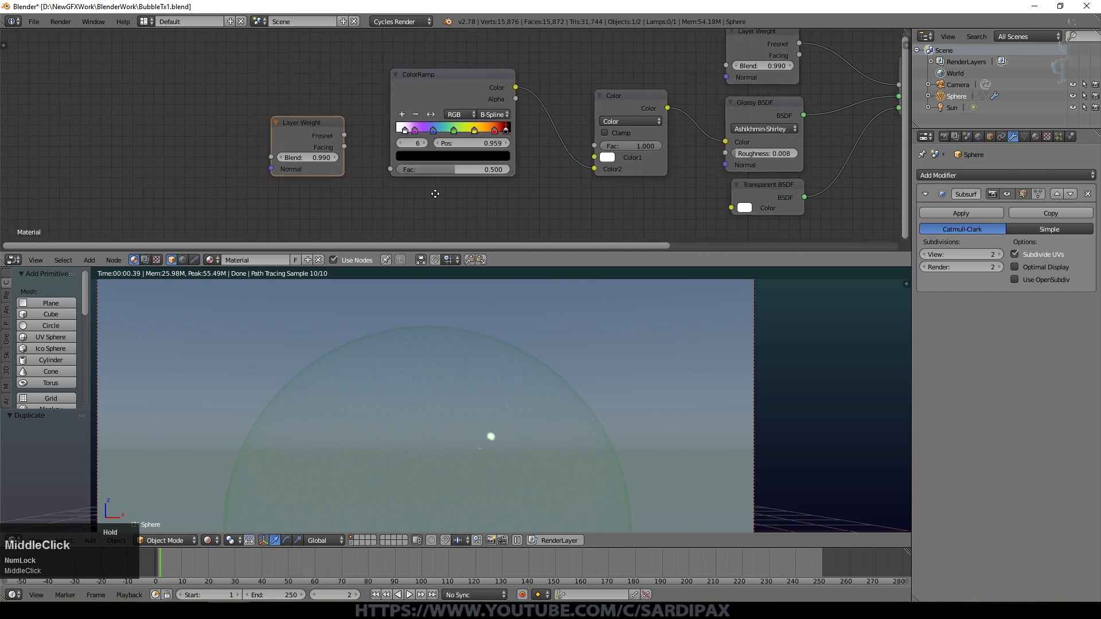
Step: Link the duplicated Layer Weight node's Facing output to the ColorRamp's Fac input and set its Blend to 0.7
scroll(446, 188, up, 1)
scroll(446, 188, up, 2)
drag(317, 142, 392, 178)
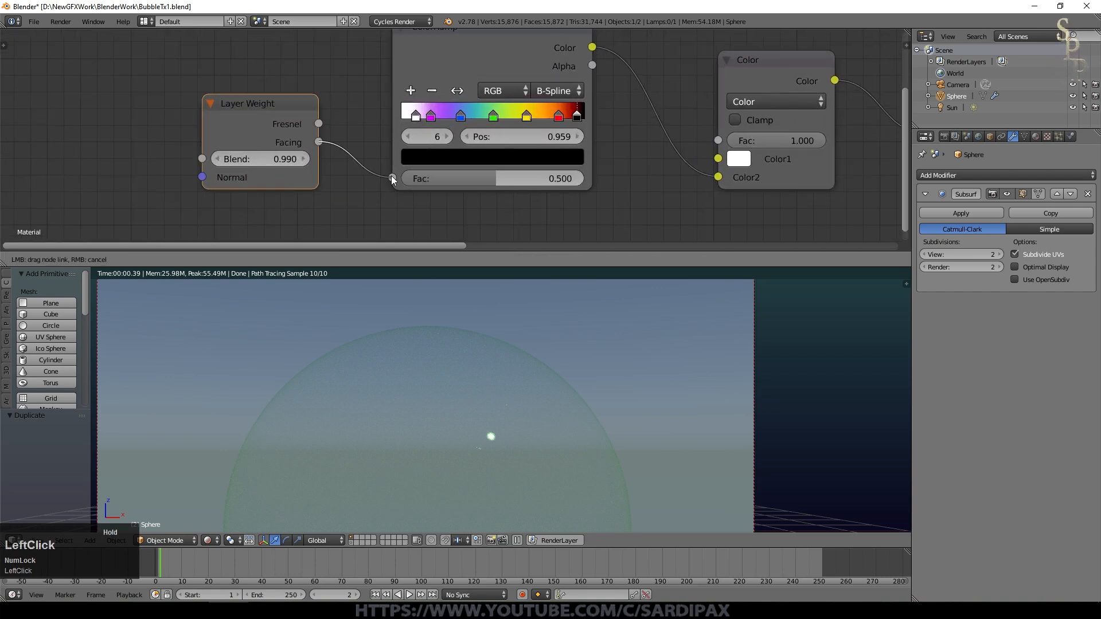
click(271, 158)
text(0.7)
key(Return)
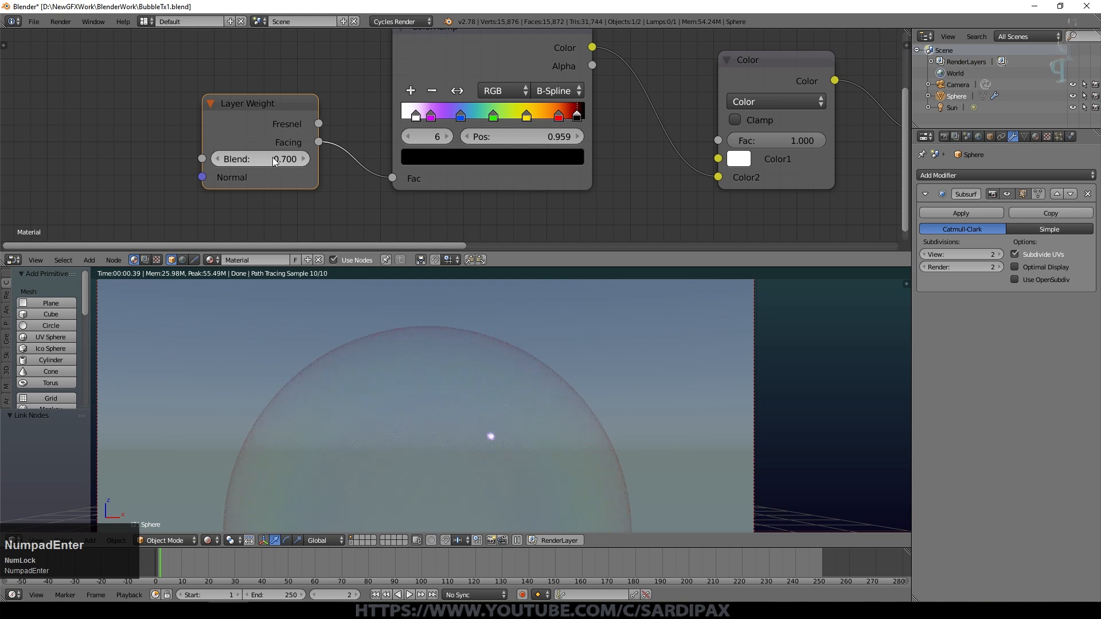
Step: Examine the rendered bubble at different distances in the camera view and from an orbited angle outside it
scroll(520, 363, down, 1)
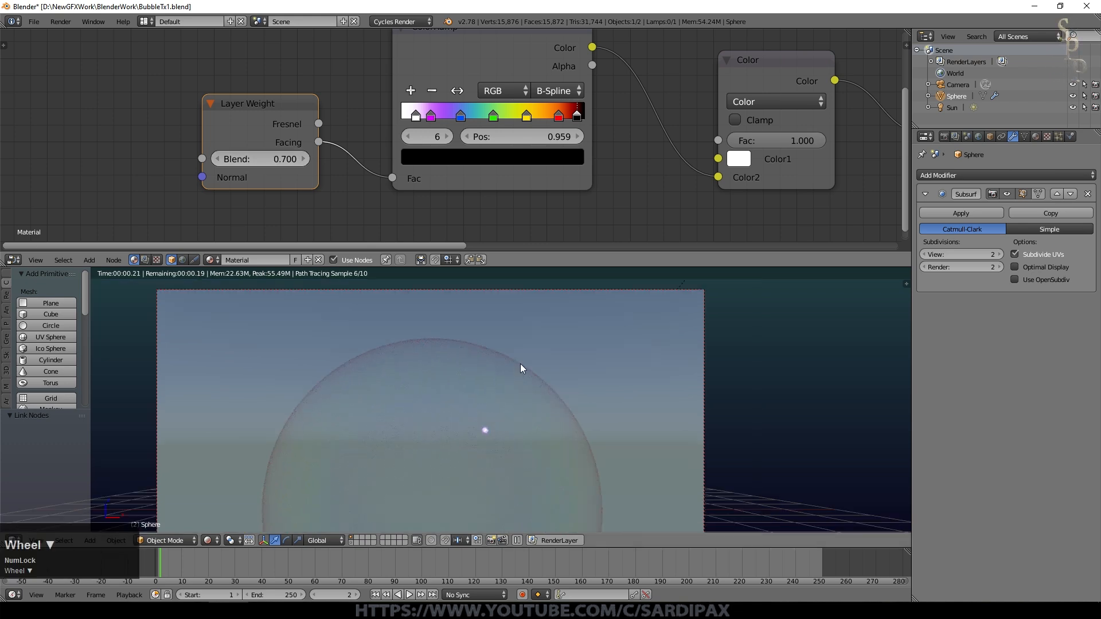
scroll(521, 363, down, 2)
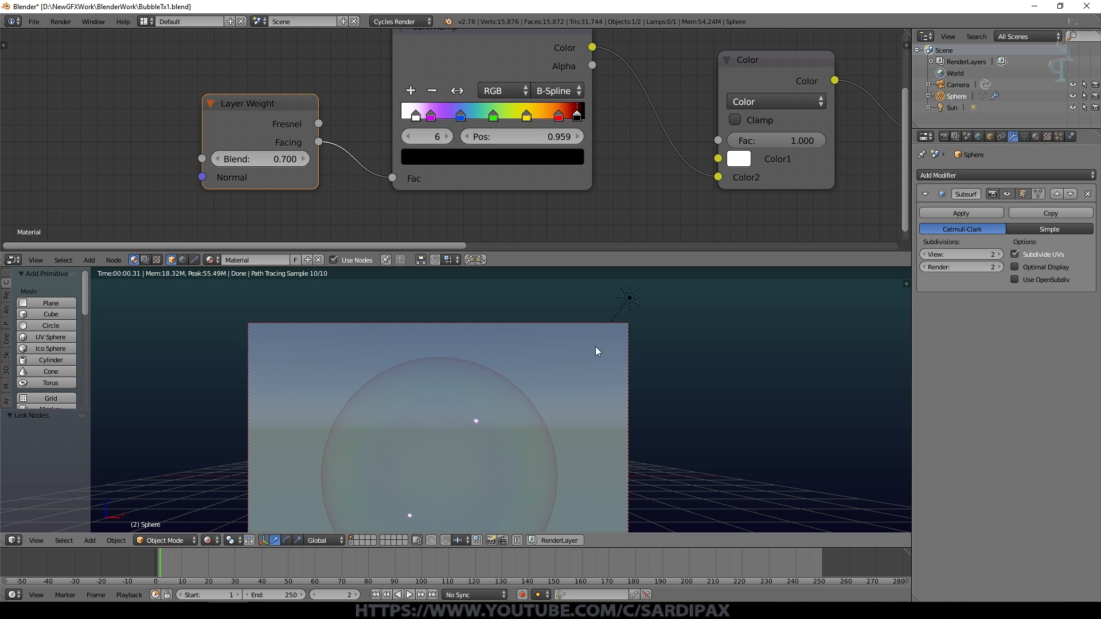
scroll(589, 362, down, 1)
scroll(516, 390, up, 4)
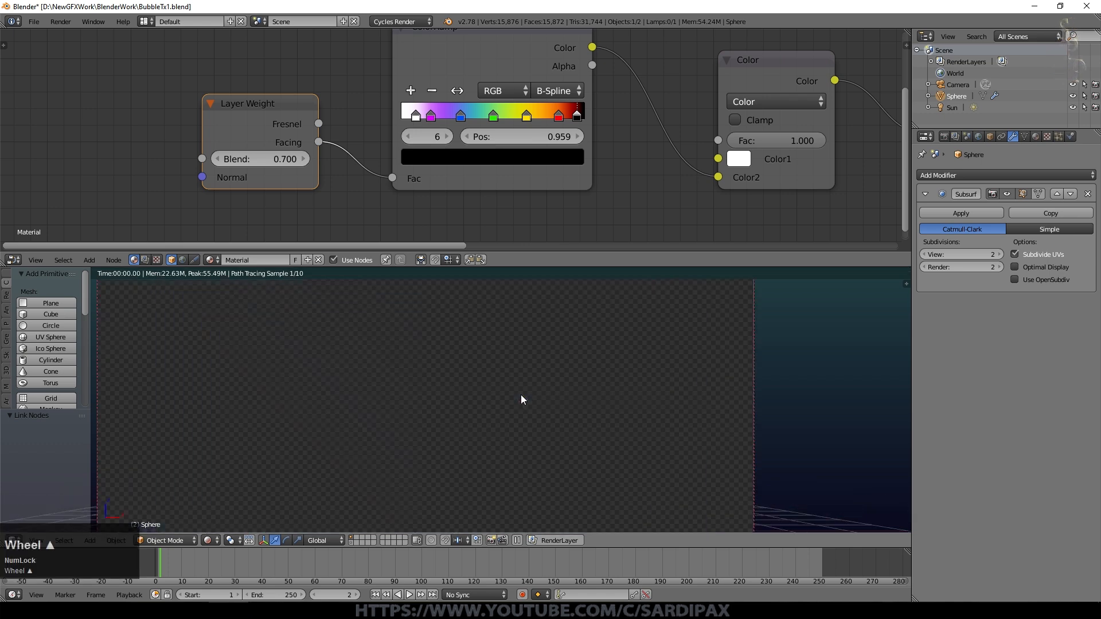
middle_drag(468, 353, 486, 360)
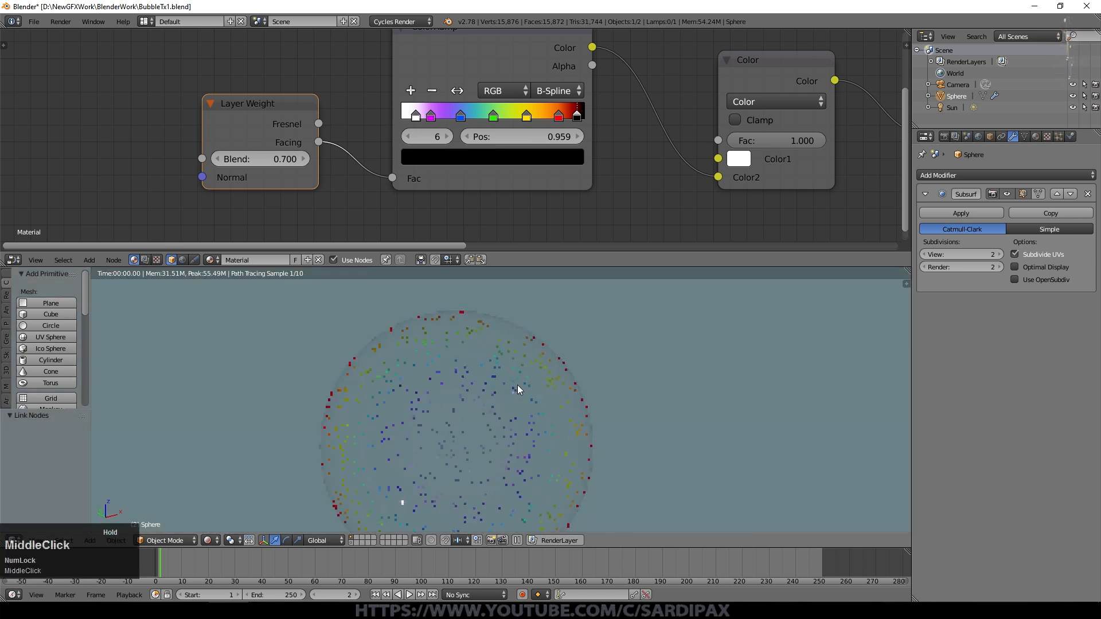
scroll(517, 384, up, 3)
scroll(561, 384, down, 1)
scroll(561, 384, up, 1)
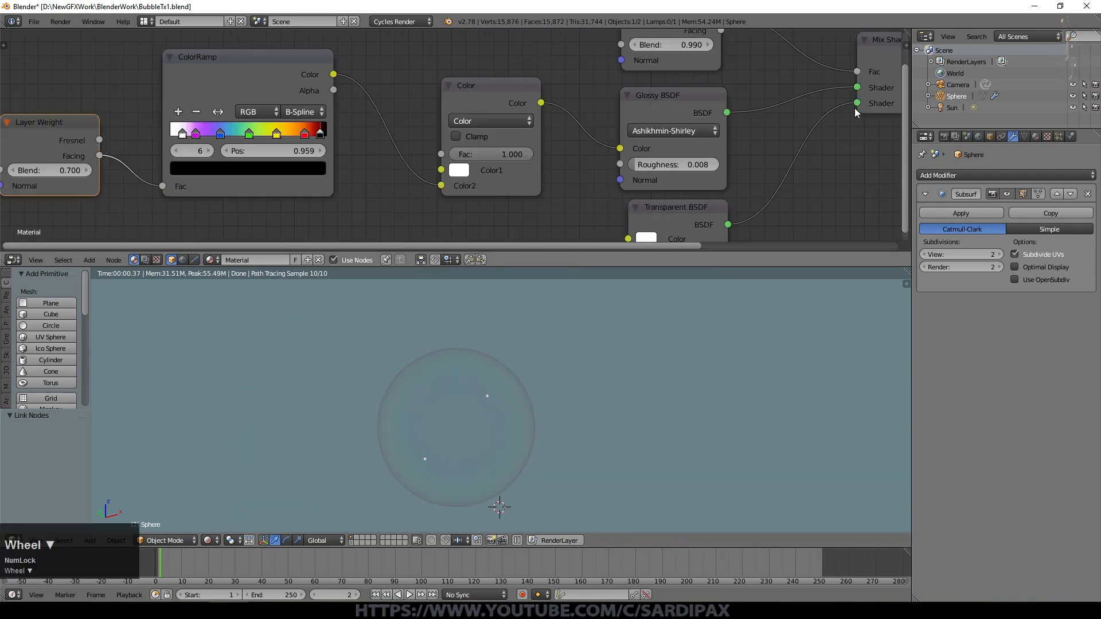
Step: Disconnect the upper Layer Weight from the Mix Shader and set the mix Fac to 0 to preview only the glossy rainbow
scroll(837, 115, down, 1)
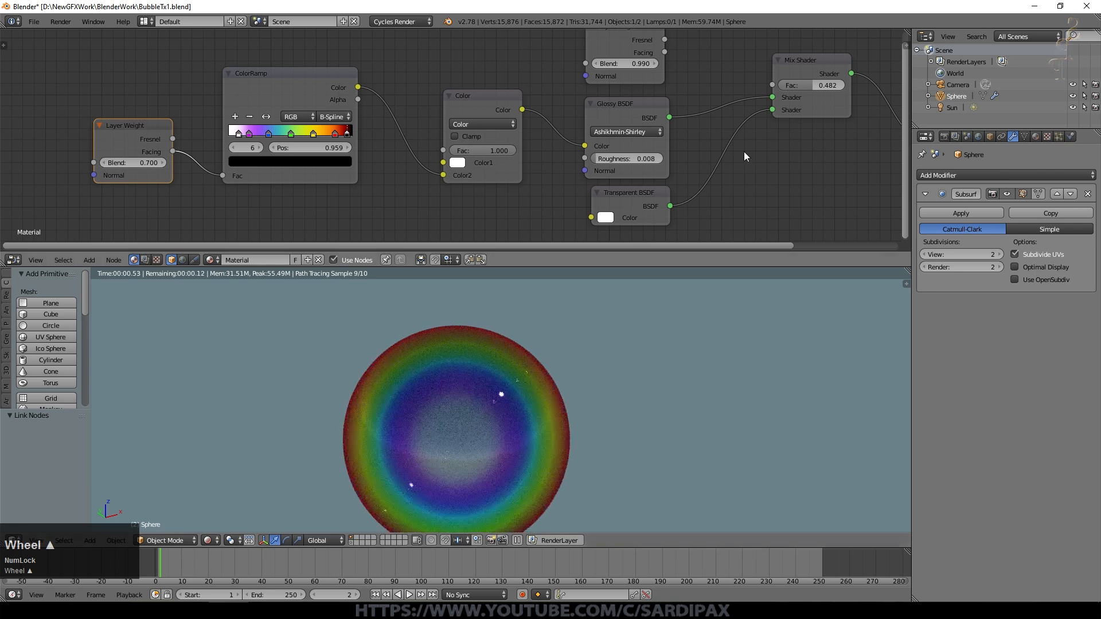
drag(772, 84, 768, 86)
middle_drag(468, 478, 484, 435)
scroll(532, 454, up, 4)
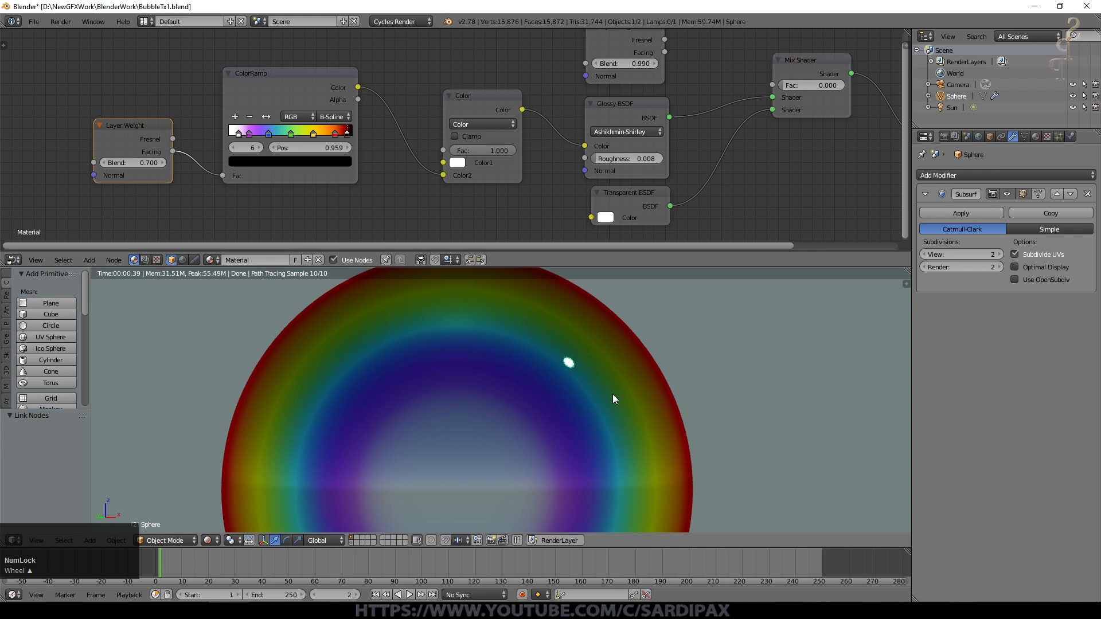
Step: Shift the ColorRamp's green and yellow stops toward red, the white stop to the start, and the black stop to 0.932
key(KP_1)
scroll(612, 394, down, 3)
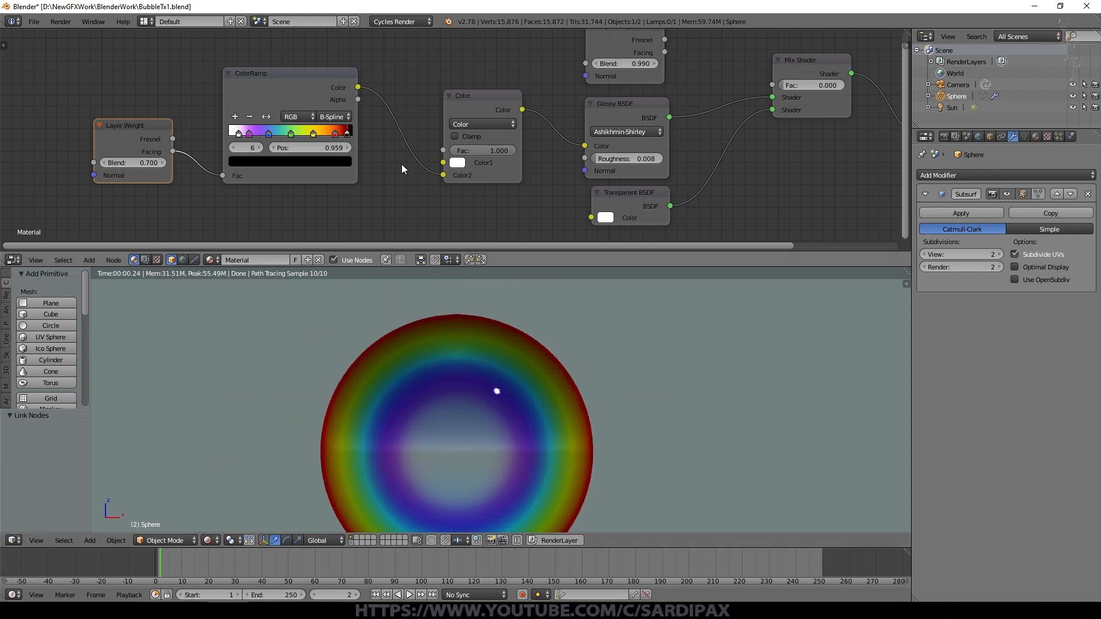
mouse_move(313, 134)
mouse_down()
mouse_move(293, 134)
mouse_move(305, 139)
mouse_up()
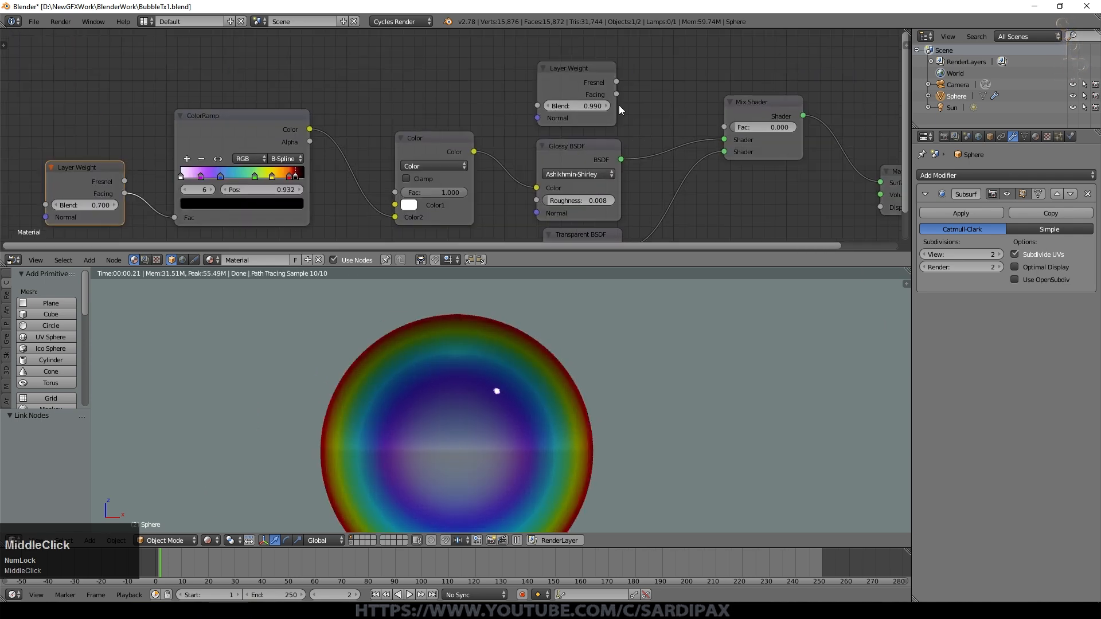
Step: Link the upper Layer Weight's Fresnel output to the Mix Shader's Fac and try Blend values of 0.89 and 0.95
drag(616, 82, 724, 126)
scroll(559, 105, up, 1)
click(555, 103)
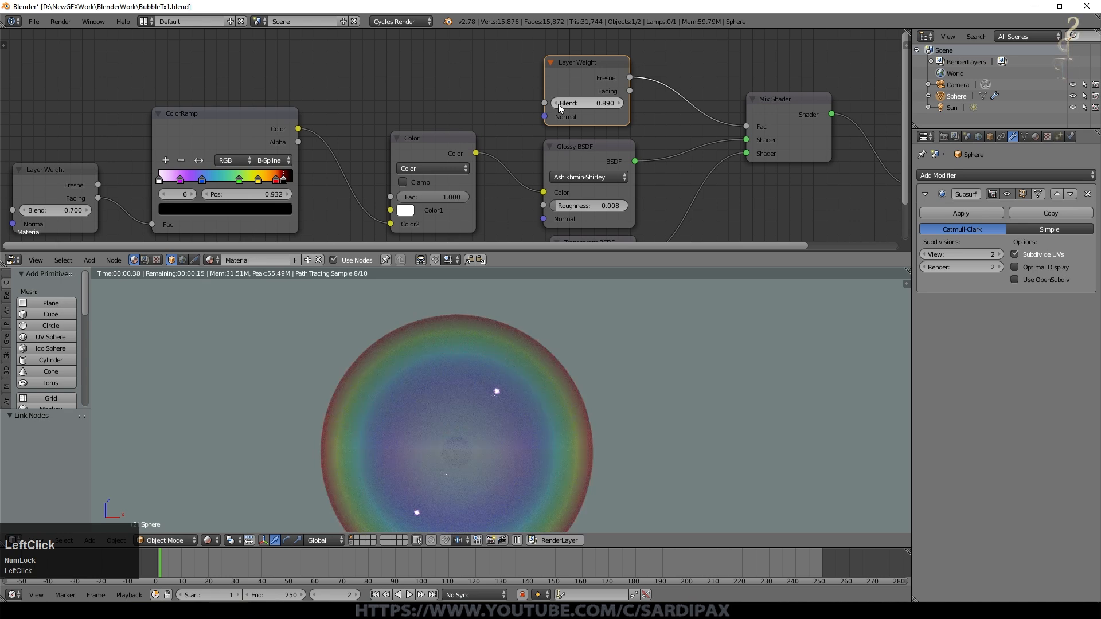
click(587, 101)
text(.95)
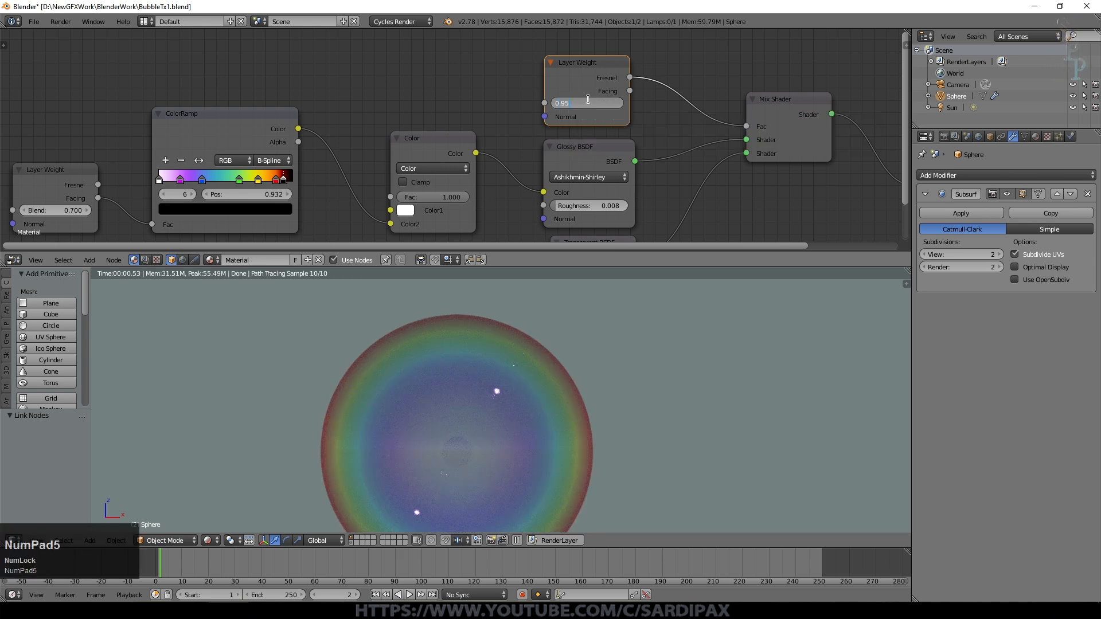
key(KP_Enter)
scroll(520, 425, down, 4)
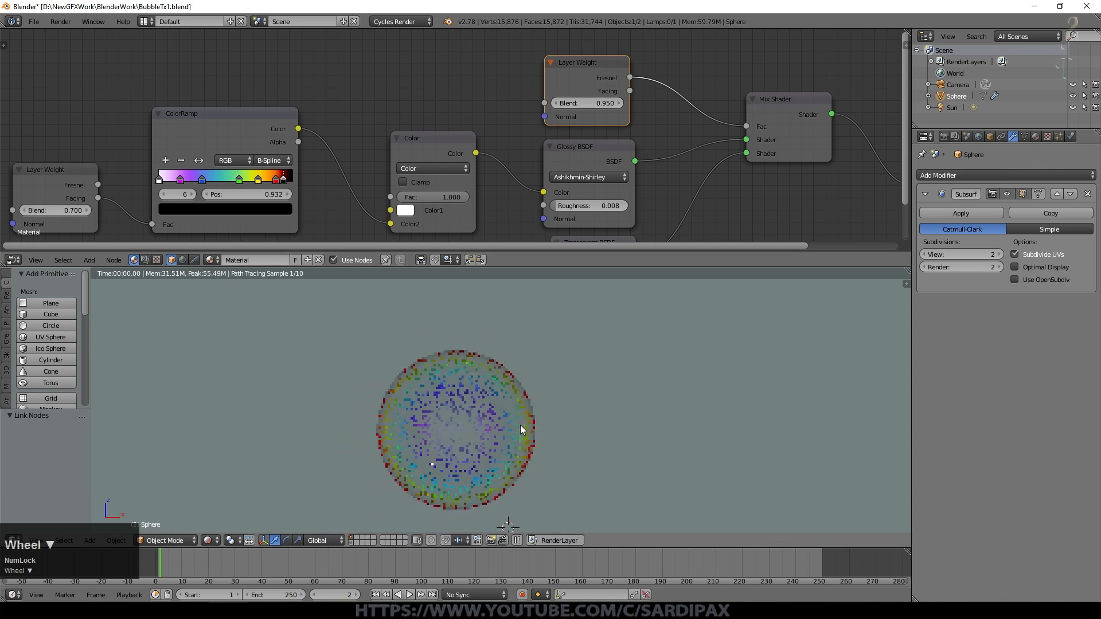
Step: Set the Blend of the Layer Weight node driving the Mix Shader to 0.99
click(586, 101)
text(.99)
key(KP_Enter)
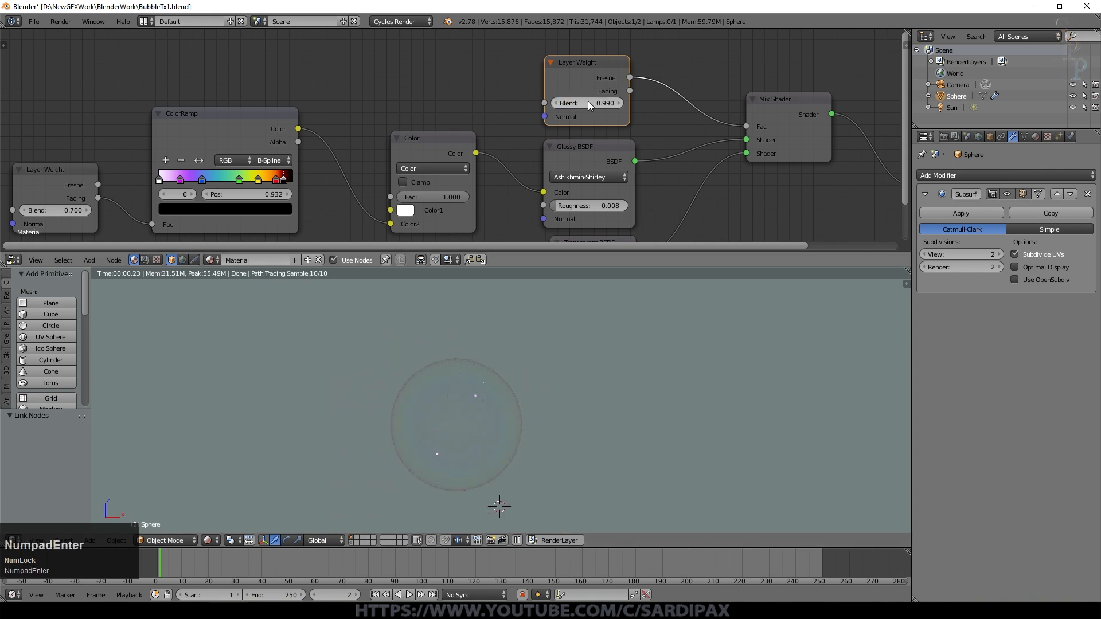
Step: Inspect the bubble's reflections and edge tint in the rendered preview from an orbited angle and the front view, near and far
scroll(587, 101, down, 1)
scroll(584, 407, up, 6)
middle_drag(600, 412, 718, 477)
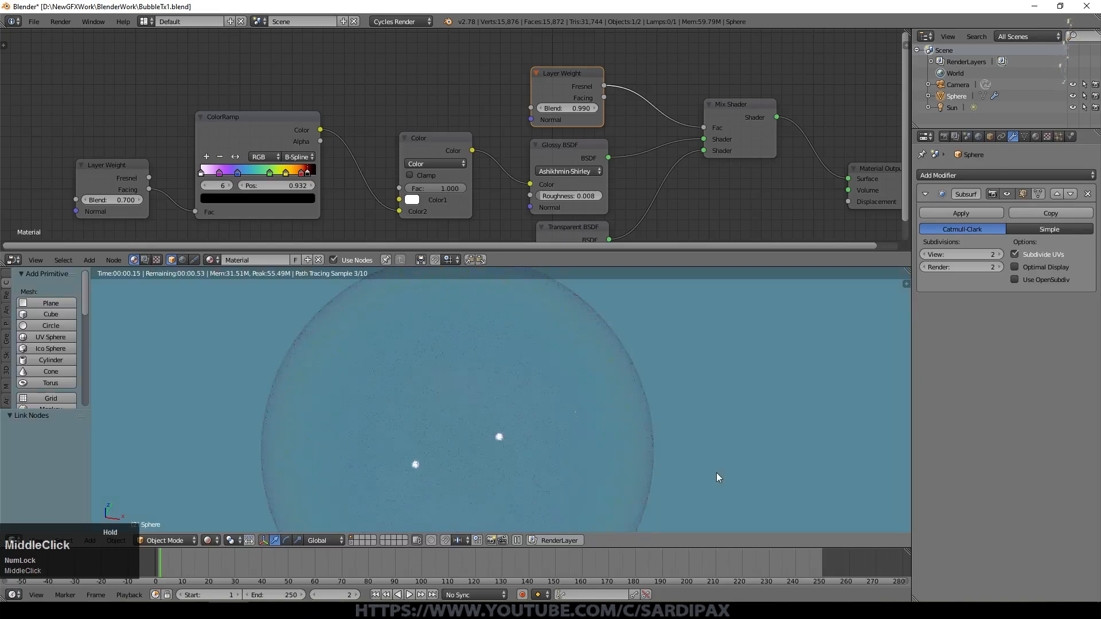
scroll(518, 326, down, 5)
key(KP_1)
scroll(533, 372, up, 4)
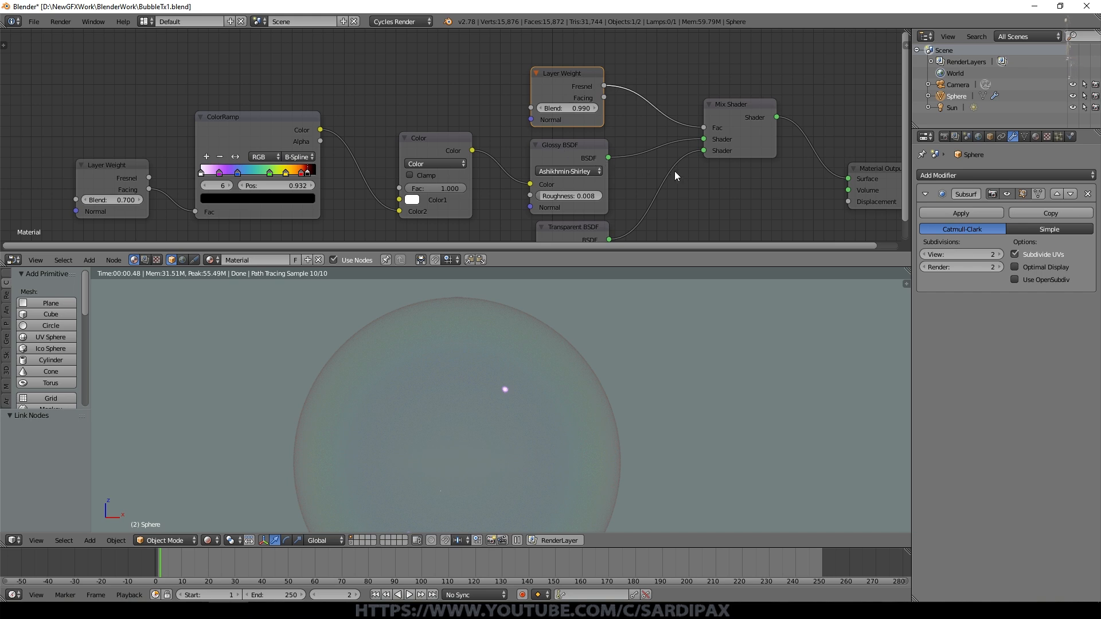
mouse_move(435, 188)
mouse_down()
mouse_move(383, 188)
mouse_move(438, 188)
mouse_up()
scroll(452, 346, up, 4)
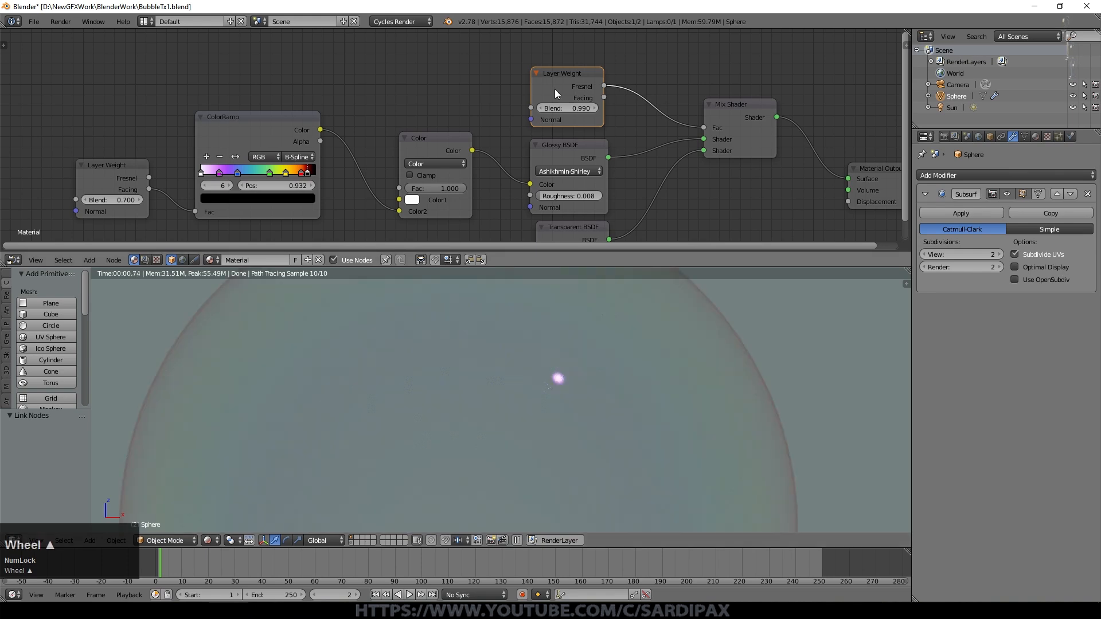
scroll(595, 123, down, 1)
scroll(574, 327, down, 3)
scroll(549, 387, down, 3)
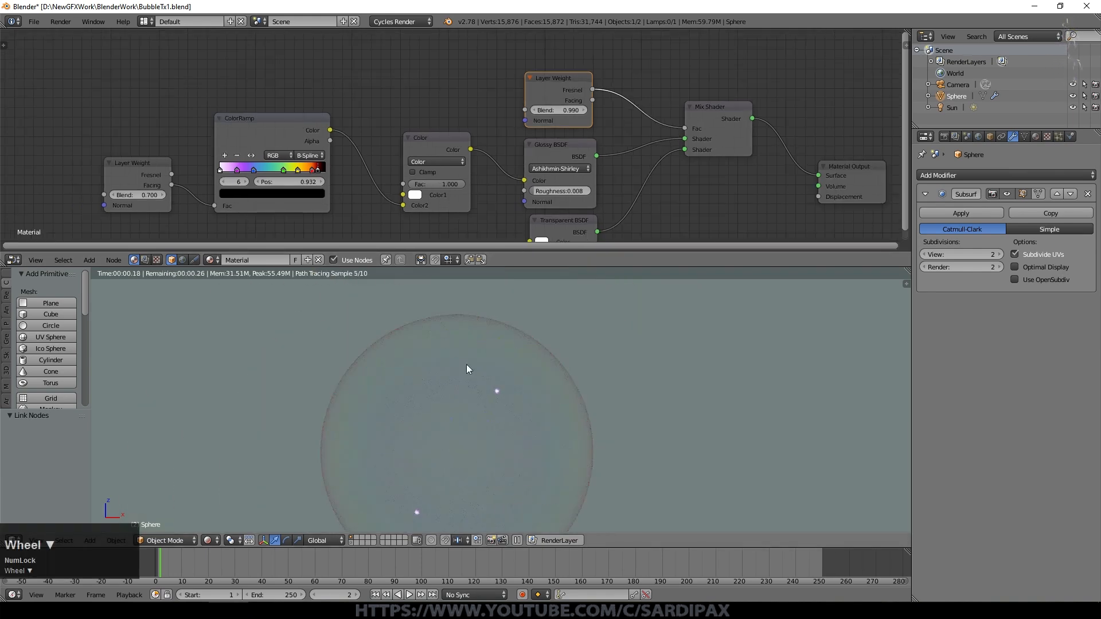